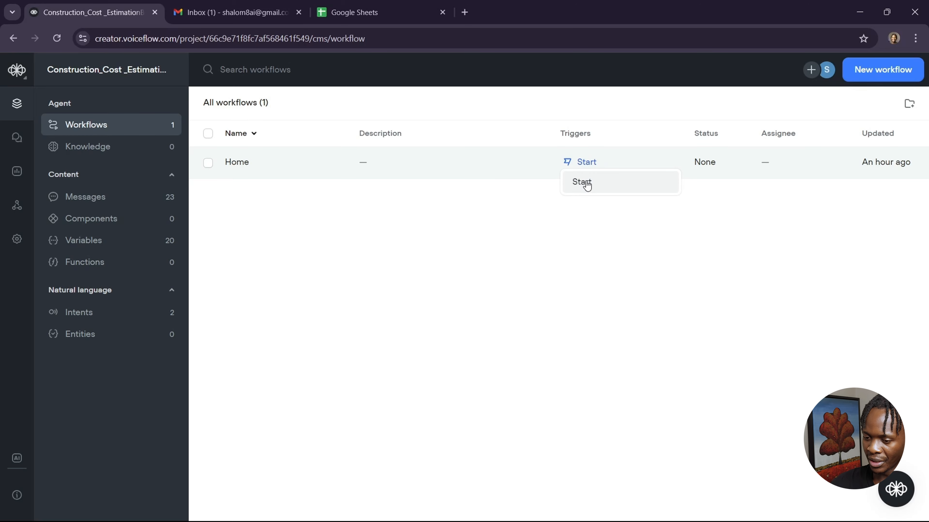
# Open the Home workflow canvas and zoom out to view Start and the Residential/Commercial welcome block.
pyautogui.click(580, 183)
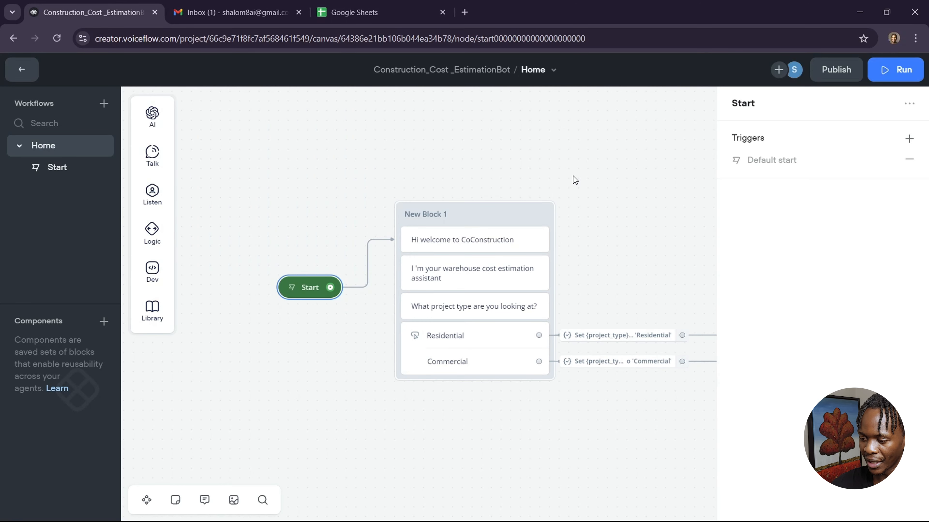
pyautogui.press('Right')
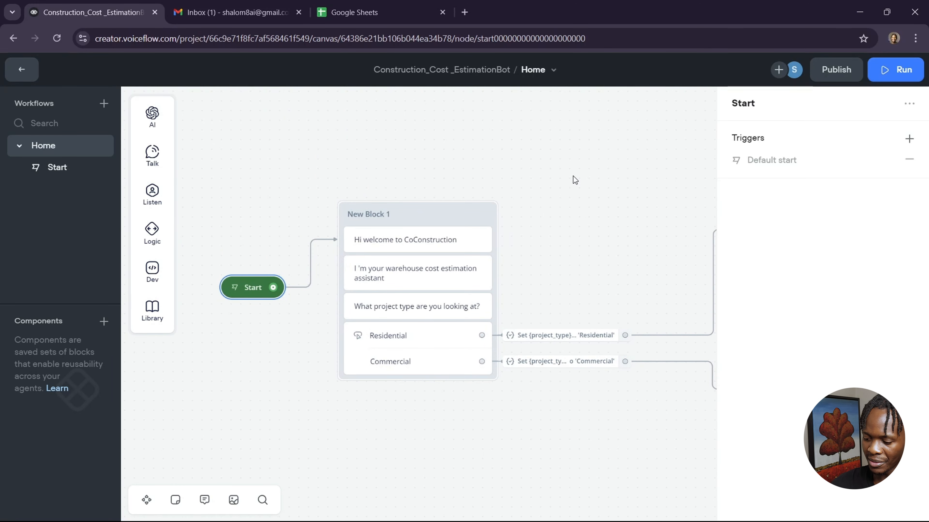
pyautogui.press('-')
pyautogui.press('-')
pyautogui.press('-')
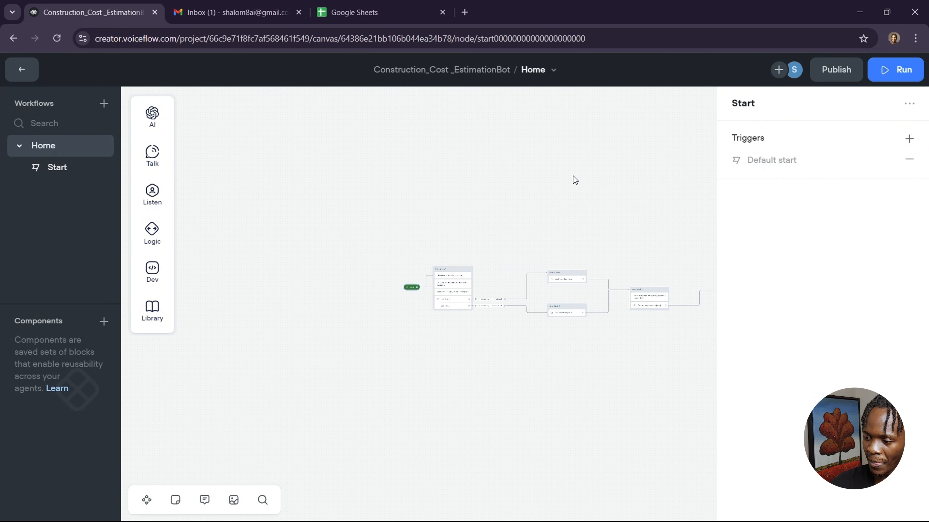
pyautogui.hscroll(12, 574, 176)
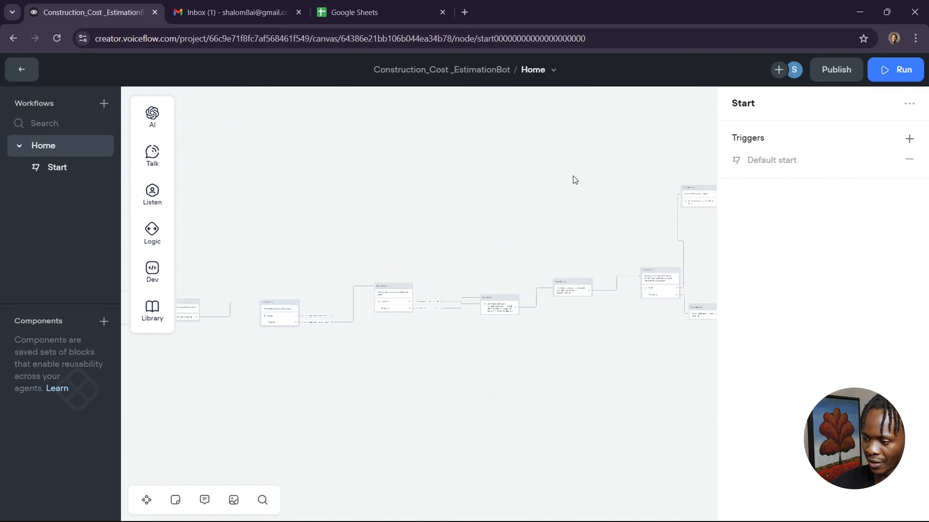
pyautogui.hscroll(12, 574, 176)
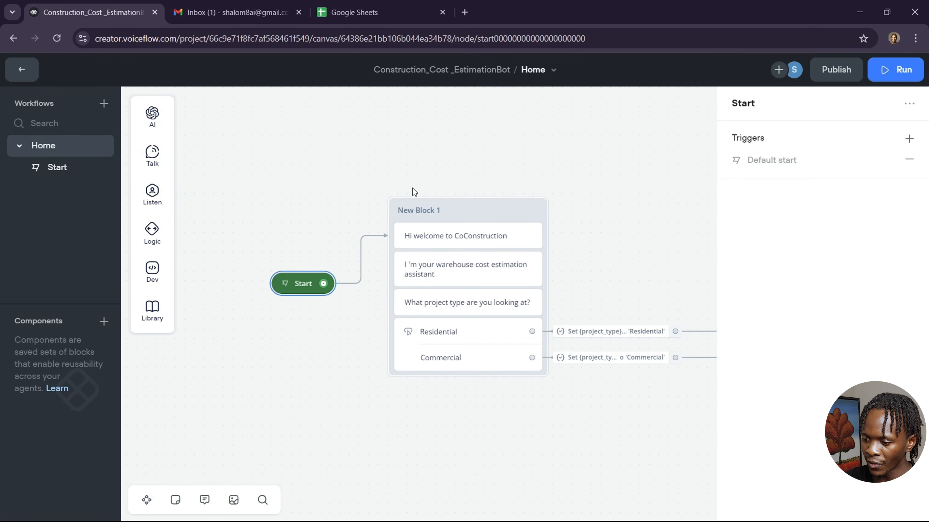
pyautogui.moveTo(153, 156)
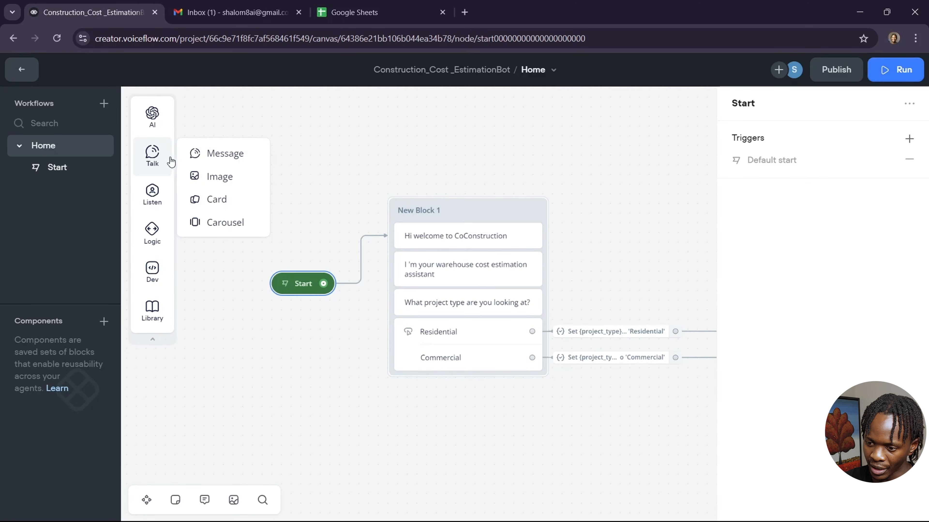
pyautogui.moveTo(215, 153); pyautogui.dragTo(421, 128)
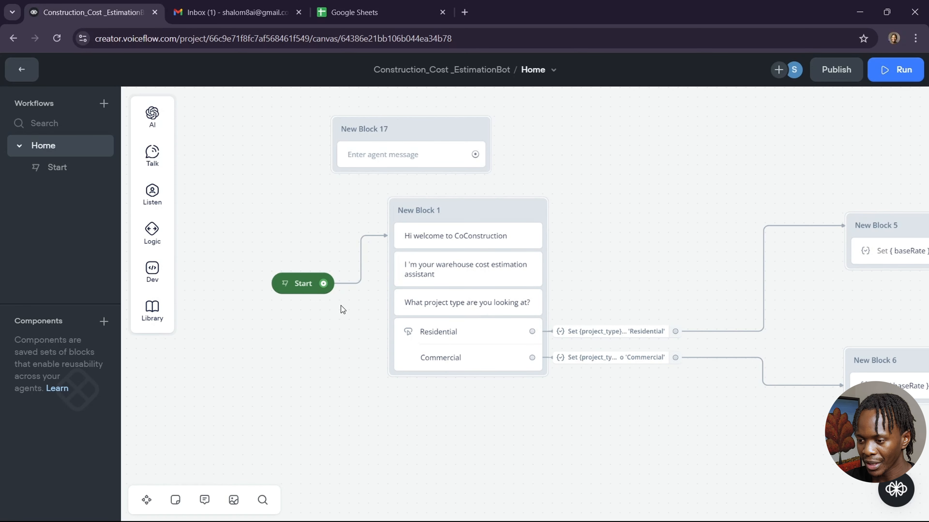
pyautogui.moveTo(421, 140); pyautogui.dragTo(359, 136)
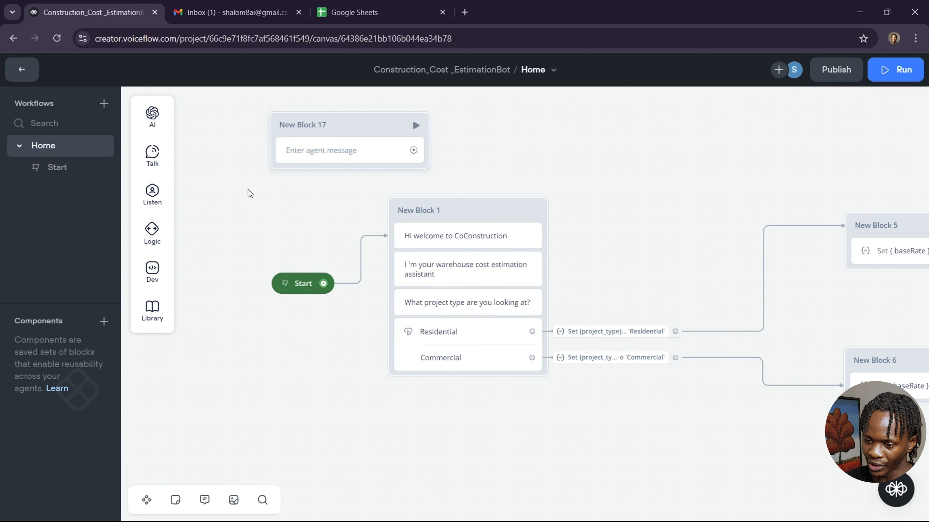
pyautogui.moveTo(157, 230)
pyautogui.moveTo(152, 194)
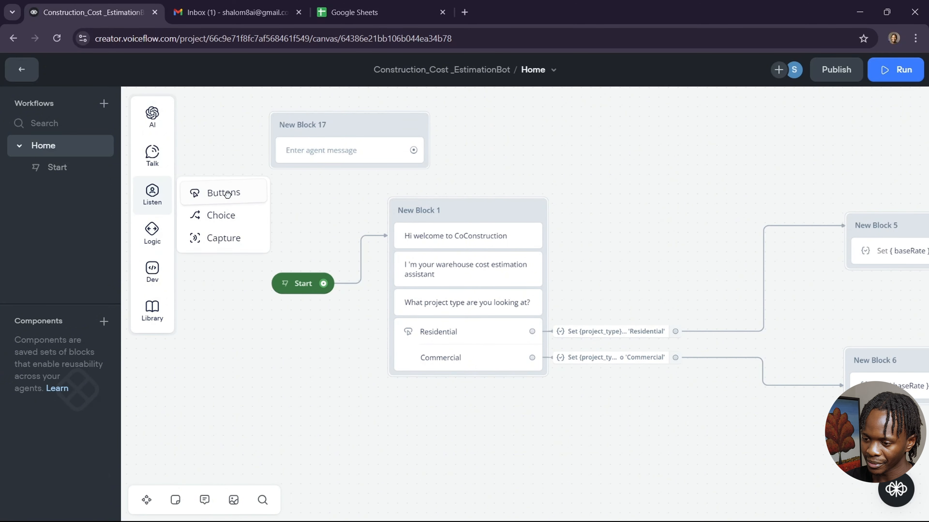
pyautogui.moveTo(222, 193); pyautogui.dragTo(343, 179)
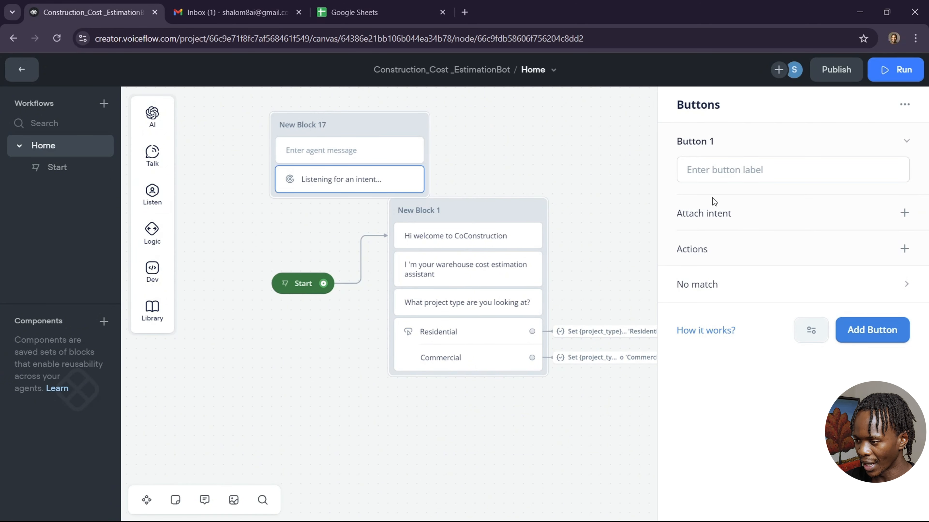
pyautogui.click(763, 173)
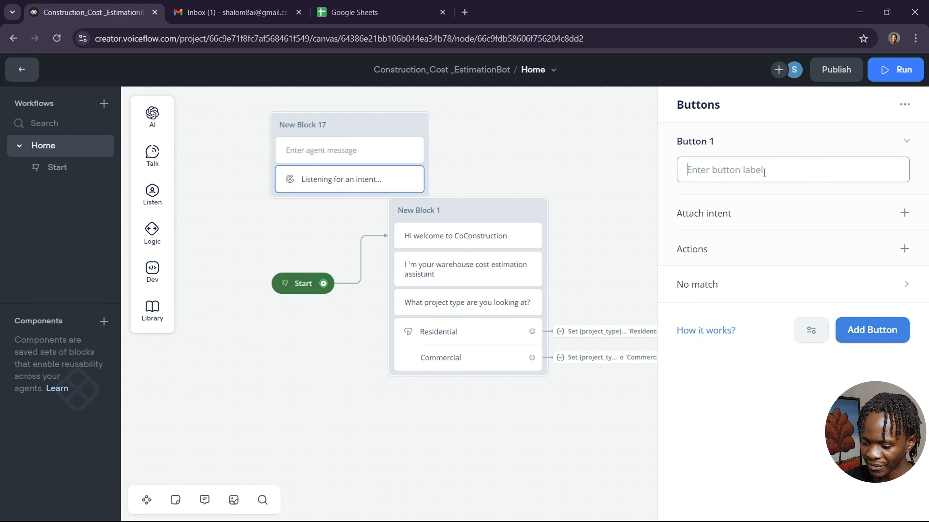
pyautogui.write('Yes')
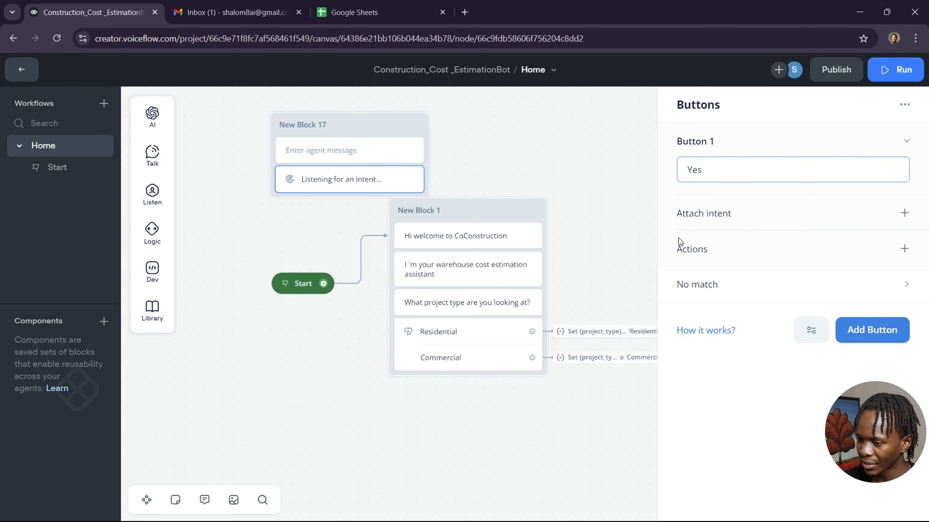
pyautogui.click(560, 168)
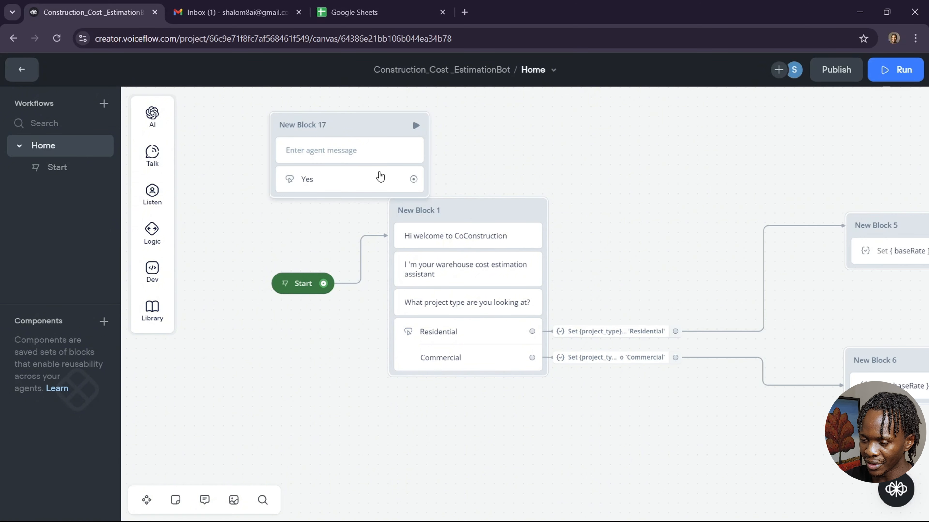
pyautogui.moveTo(365, 129); pyautogui.dragTo(323, 115)
pyautogui.rightClick(323, 110)
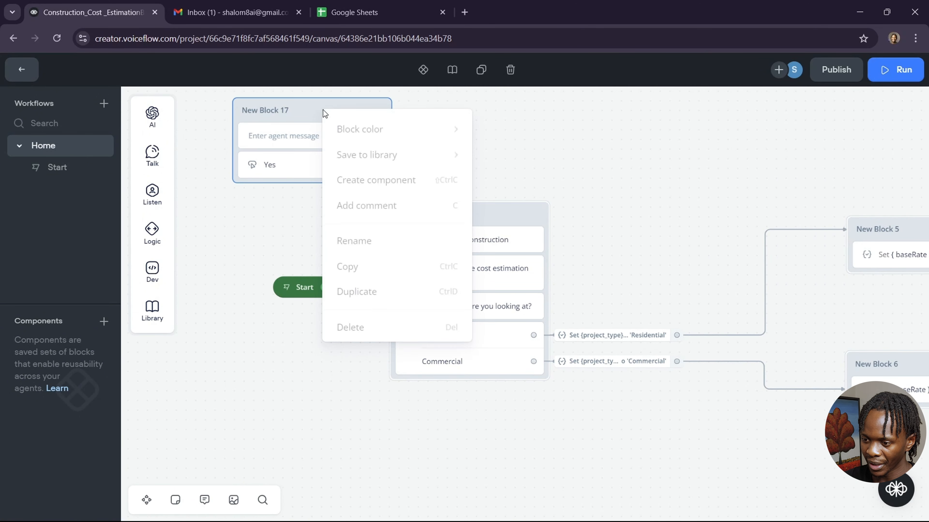
pyautogui.click(379, 327)
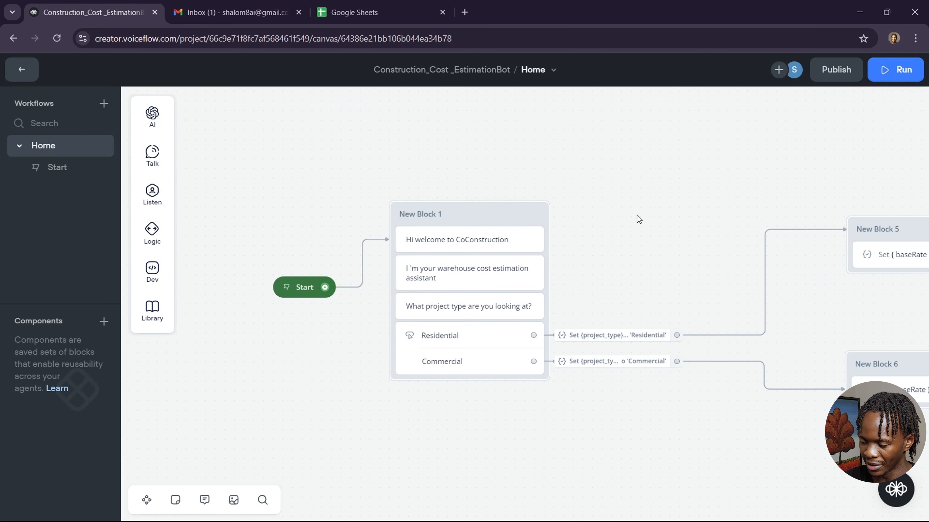
pyautogui.hscroll(-3, 638, 219)
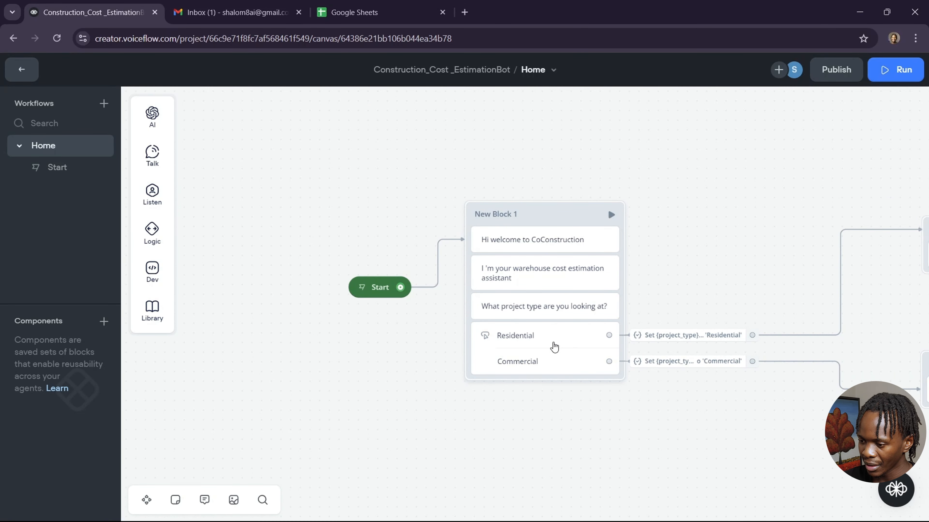
pyautogui.click(555, 347)
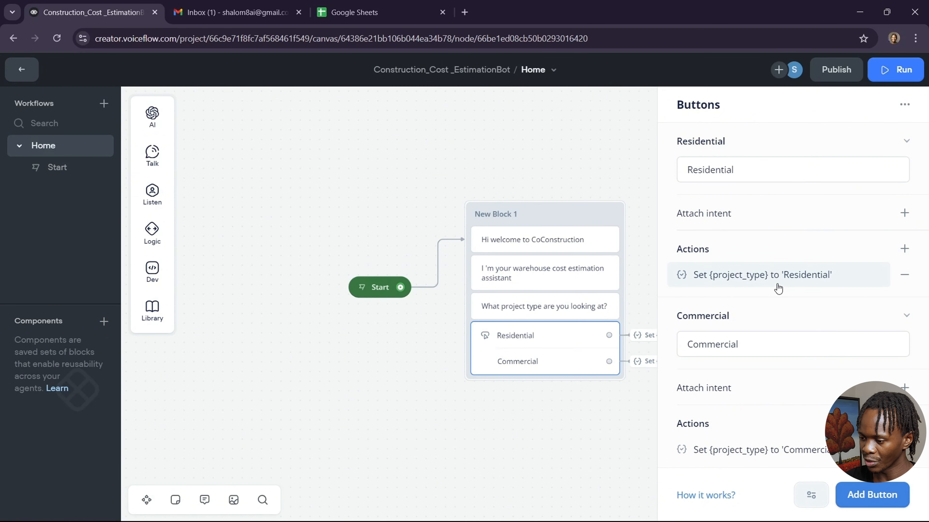
pyautogui.hscroll(4, 627, 256)
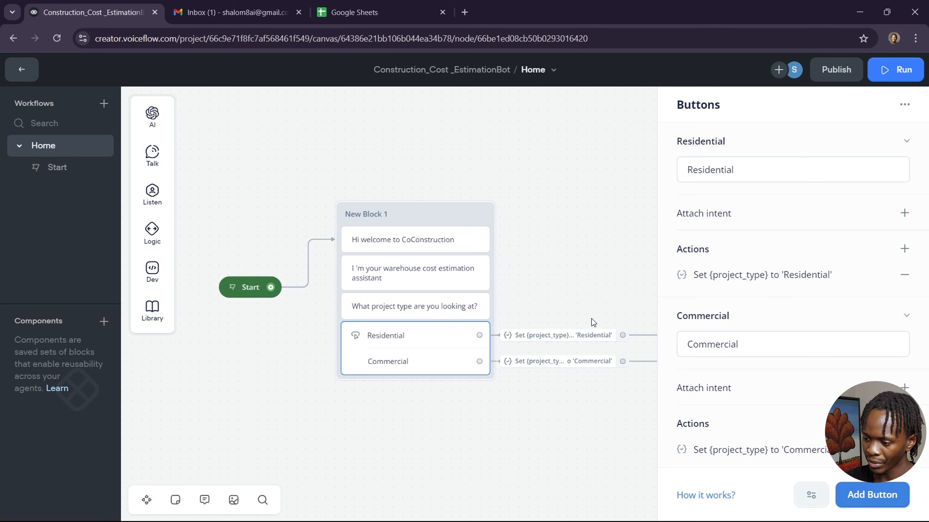
pyautogui.click(584, 340)
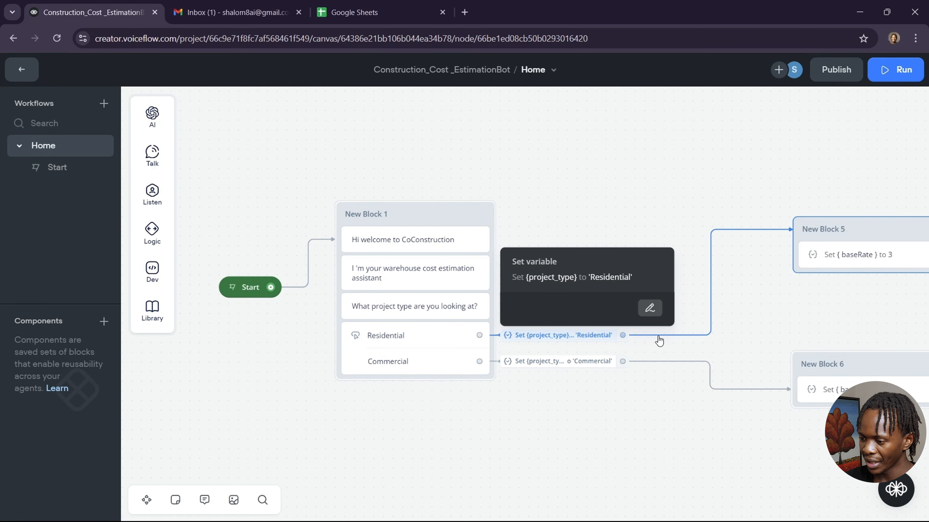
pyautogui.click(686, 232)
pyautogui.hscroll(5, 685, 232)
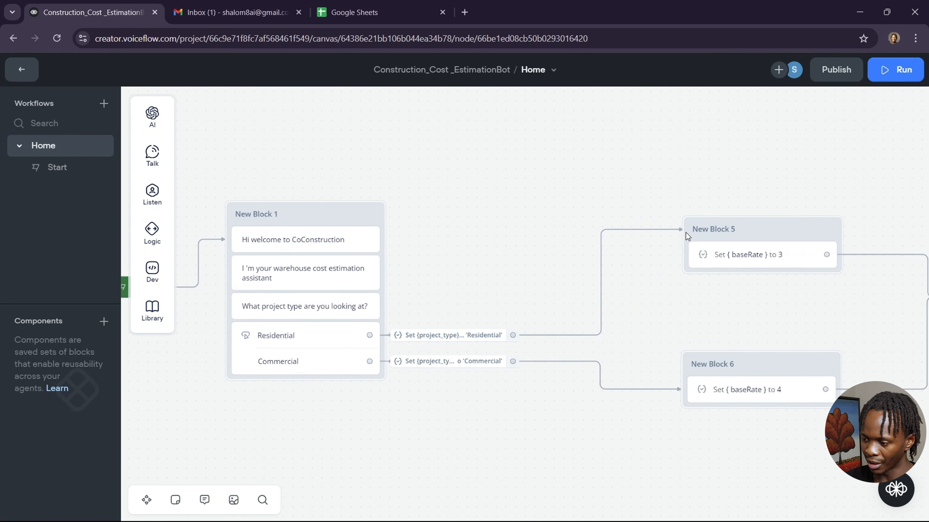
pyautogui.click(603, 316)
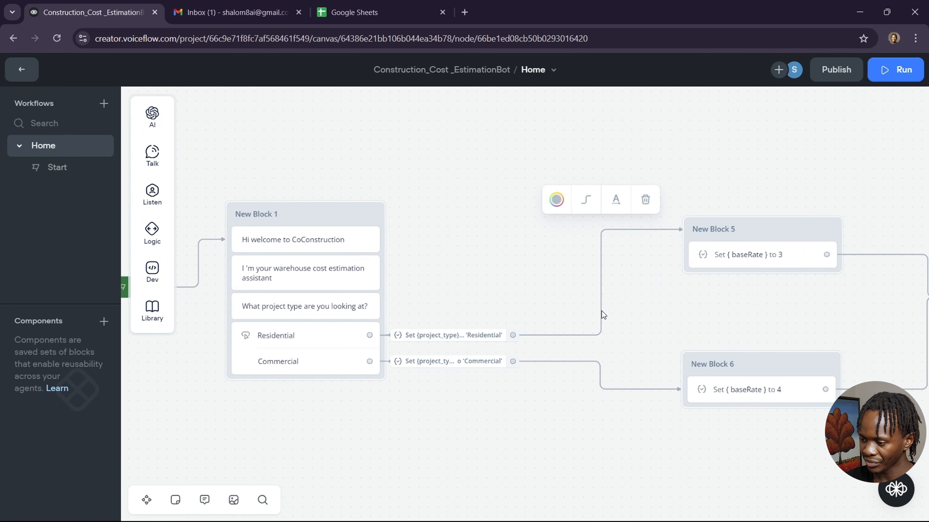
pyautogui.click(646, 209)
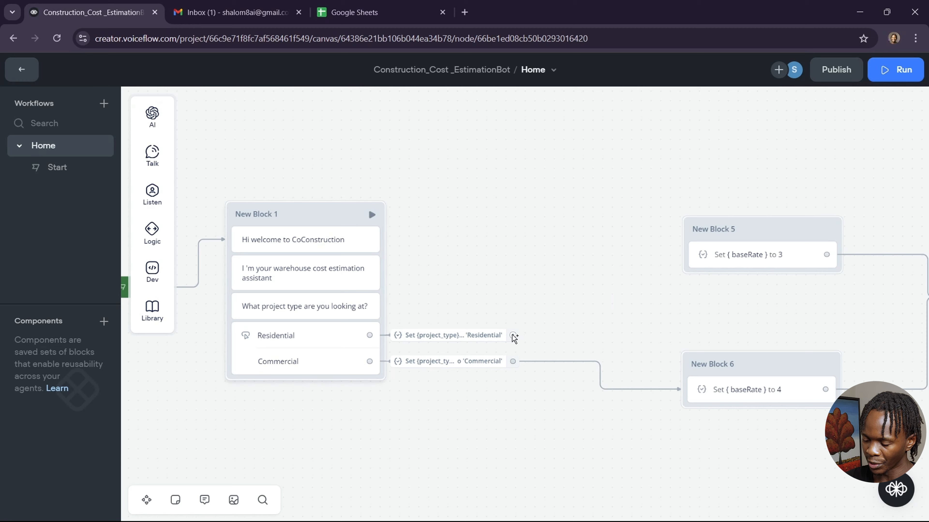
pyautogui.moveTo(513, 335); pyautogui.dragTo(556, 221)
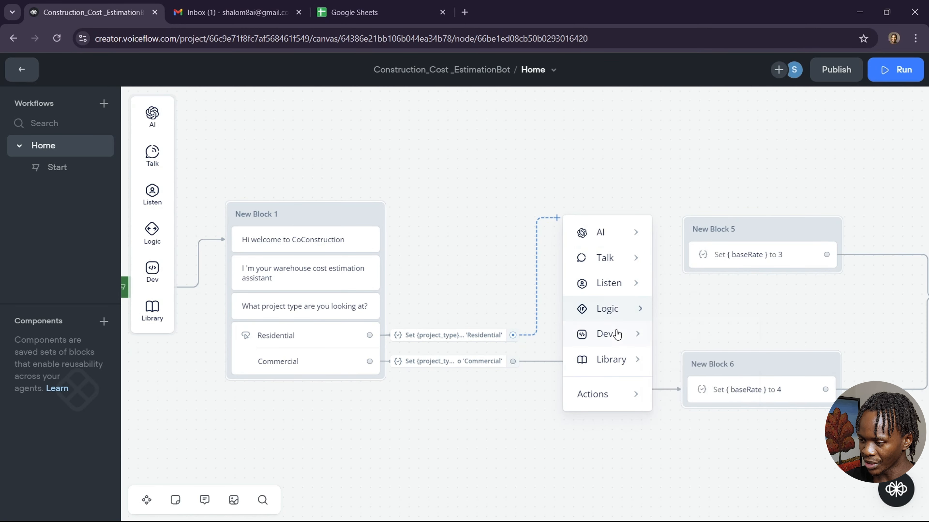
pyautogui.moveTo(626, 327)
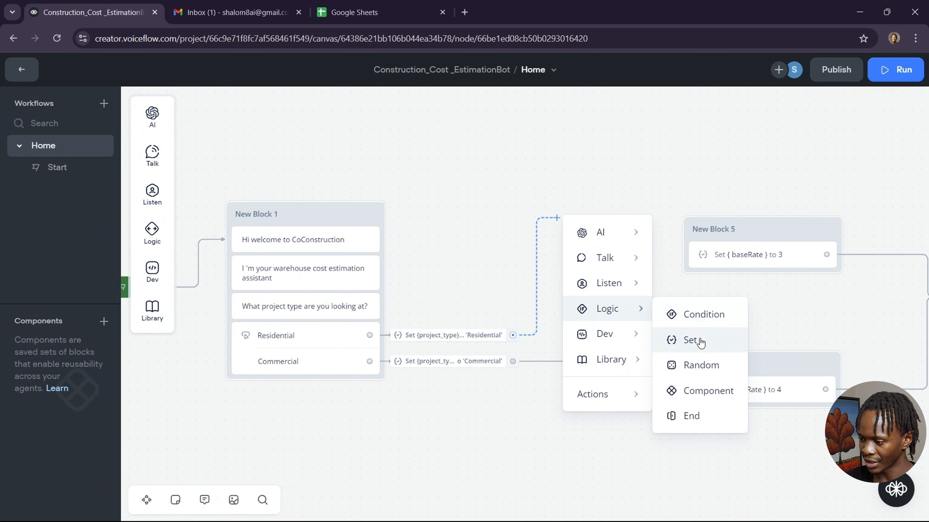
pyautogui.click(703, 341)
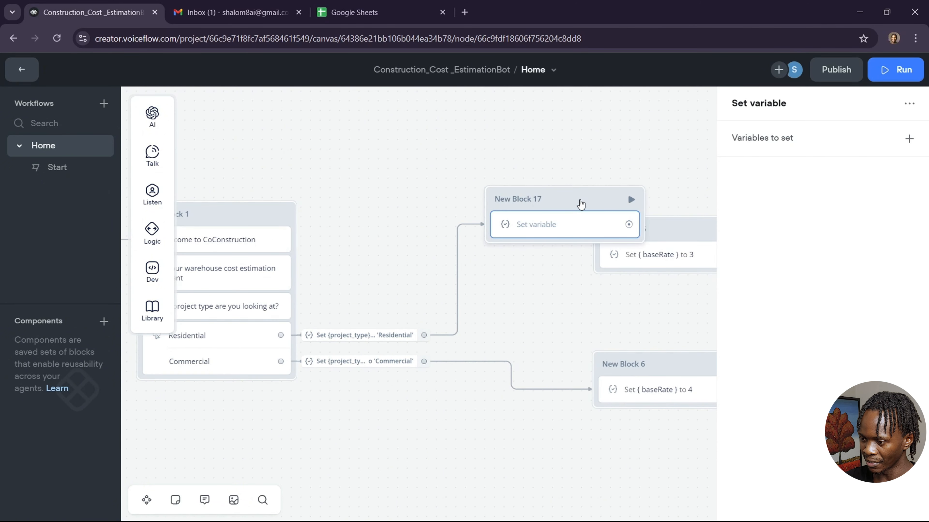
pyautogui.rightClick(582, 203)
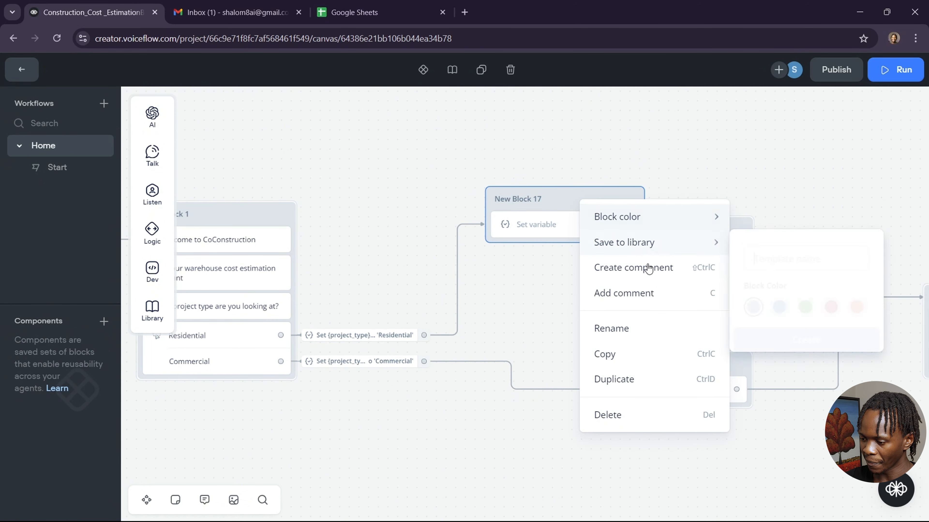
pyautogui.click(625, 416)
pyautogui.moveTo(425, 335); pyautogui.dragTo(604, 236)
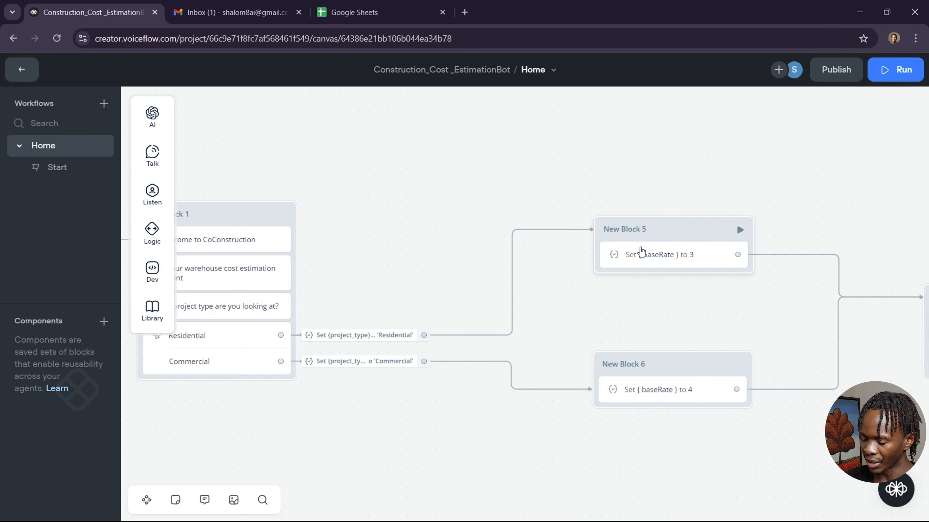
pyautogui.moveTo(683, 231); pyautogui.dragTo(656, 234)
pyautogui.moveTo(679, 366); pyautogui.dragTo(650, 366)
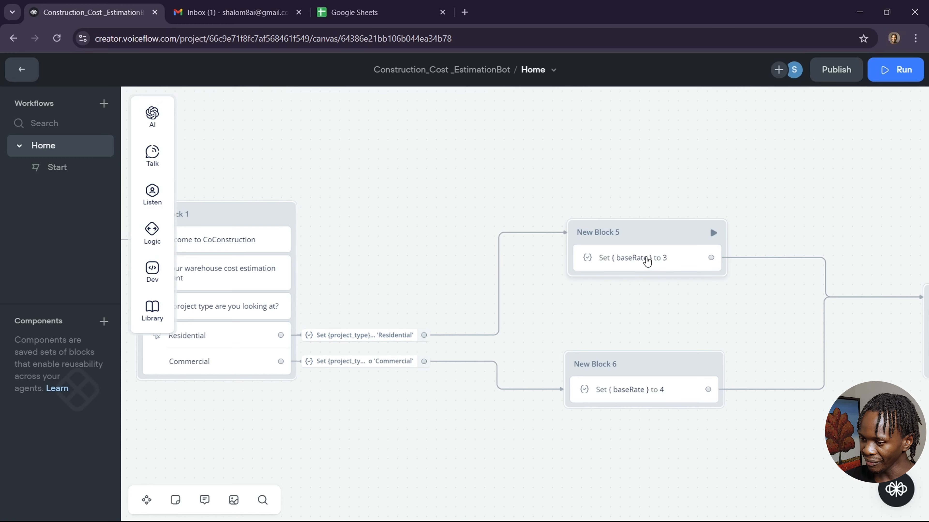
pyautogui.click(648, 260)
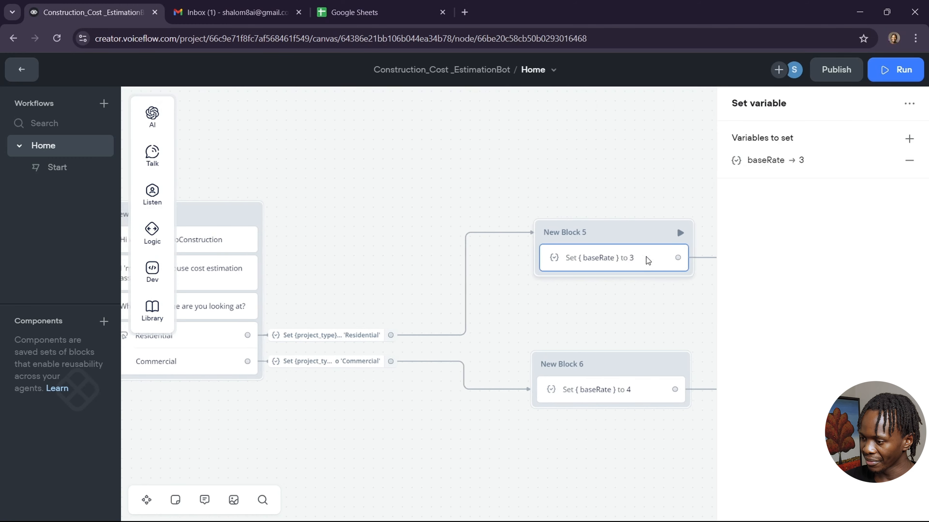
pyautogui.click(822, 163)
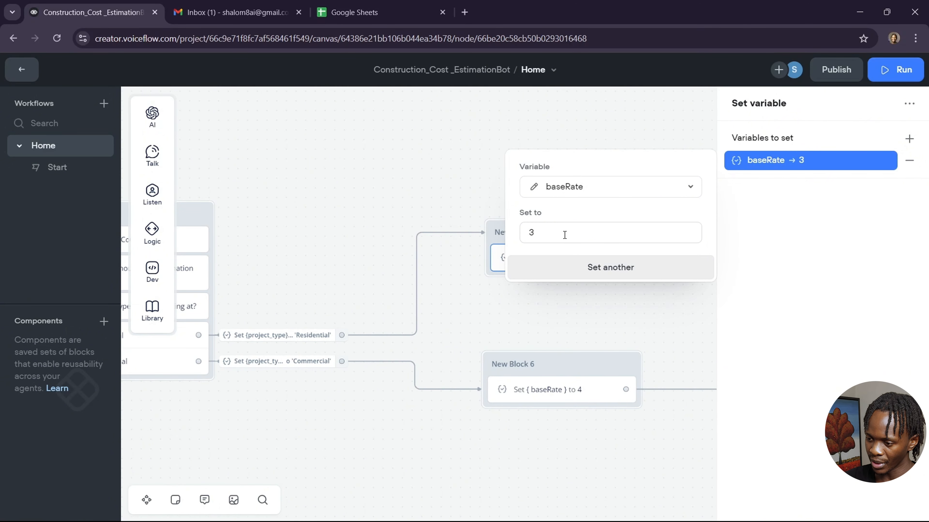
pyautogui.click(477, 263)
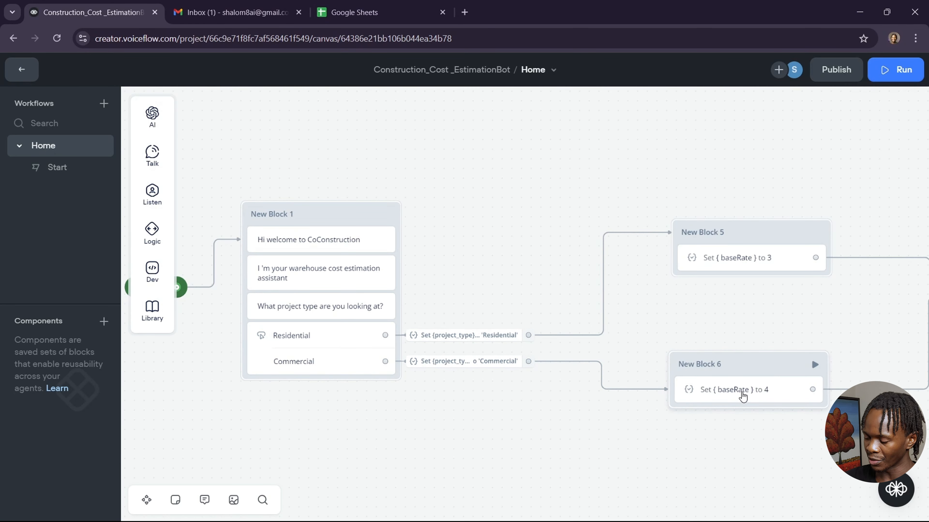
pyautogui.hscroll(5, 837, 300)
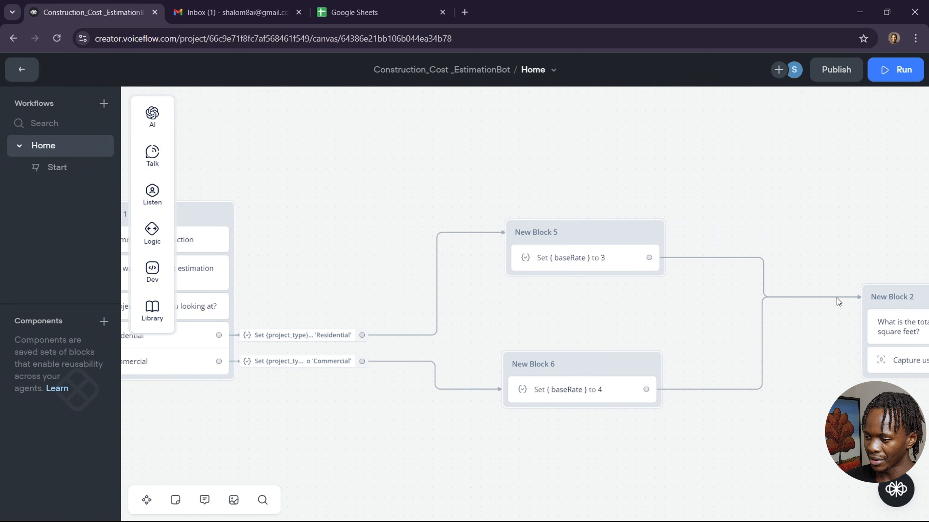
pyautogui.hscroll(7, 820, 325)
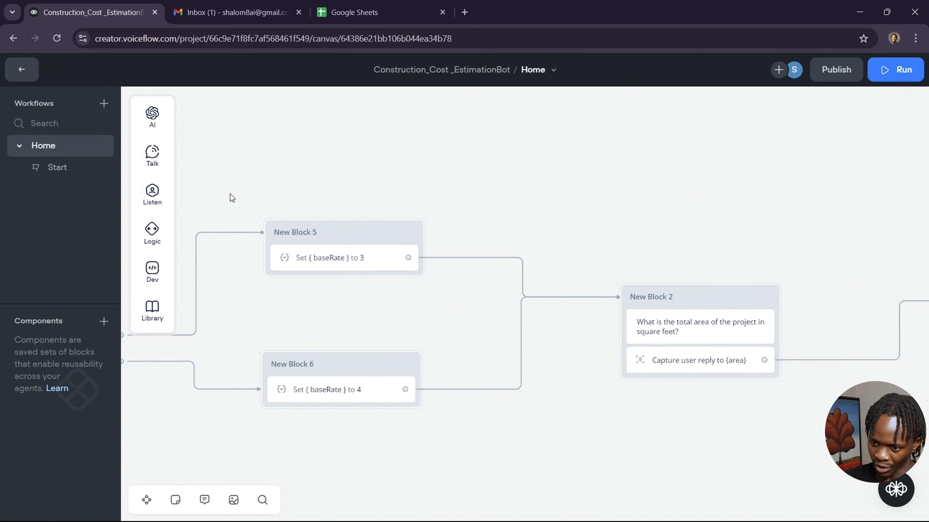
pyautogui.moveTo(157, 161)
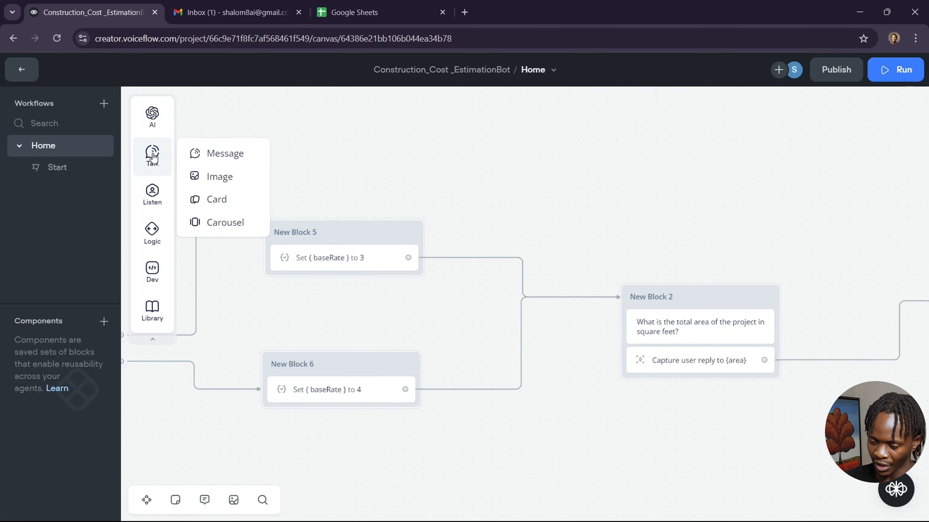
pyautogui.moveTo(154, 203)
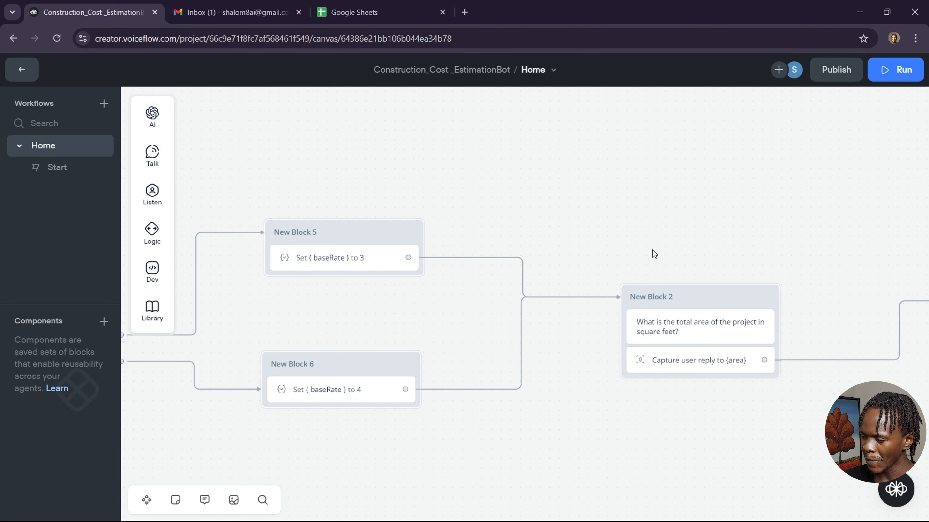
pyautogui.click(703, 364)
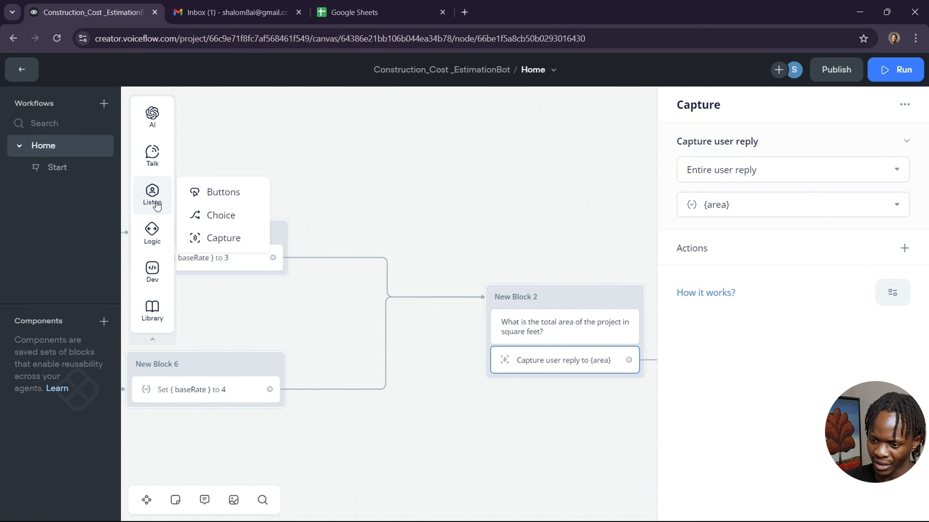
pyautogui.moveTo(213, 237); pyautogui.dragTo(462, 135)
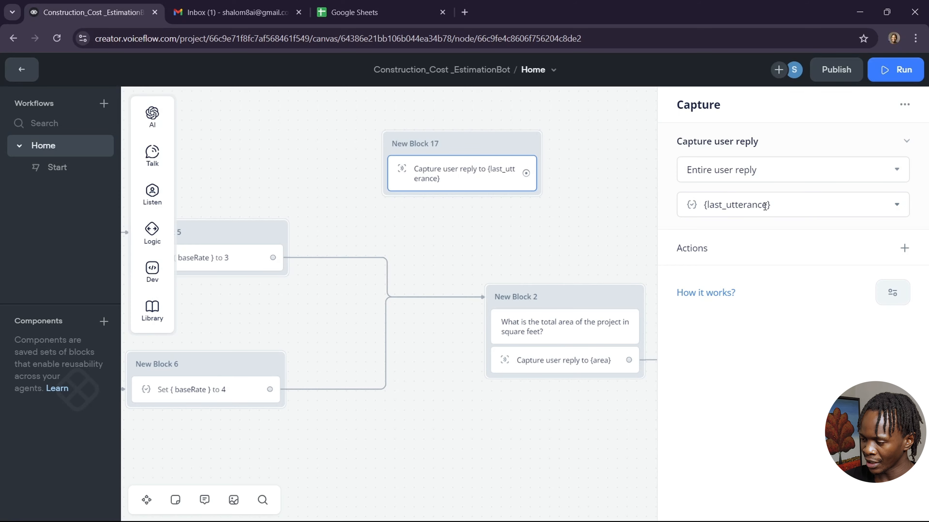
pyautogui.click(776, 206)
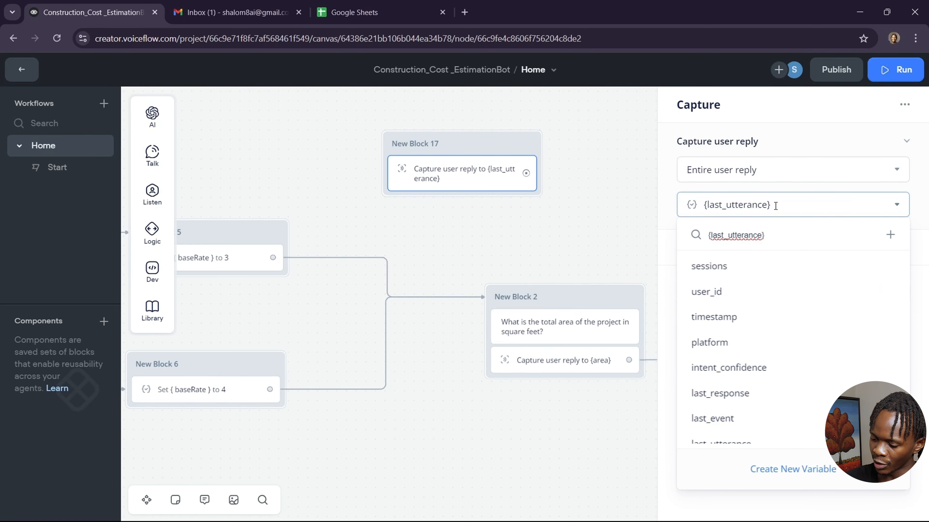
pyautogui.press('BackSpace')
pyautogui.press('BackSpace')
pyautogui.press('BackSpace')
pyautogui.press('BackSpace')
pyautogui.press('BackSpace')
pyautogui.press('BackSpace')
pyautogui.press('BackSpace')
pyautogui.press('BackSpace')
pyautogui.press('BackSpace')
pyautogui.press('BackSpace')
pyautogui.press('BackSpace')
pyautogui.press('BackSpace')
pyautogui.press('BackSpace')
pyautogui.press('BackSpace')
pyautogui.press('BackSpace')
pyautogui.press('BackSpace')
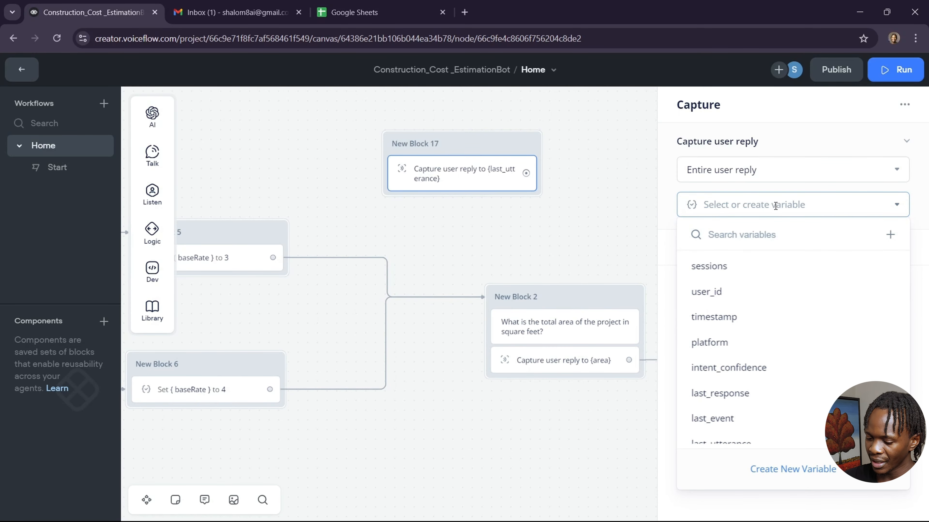
pyautogui.write('are')
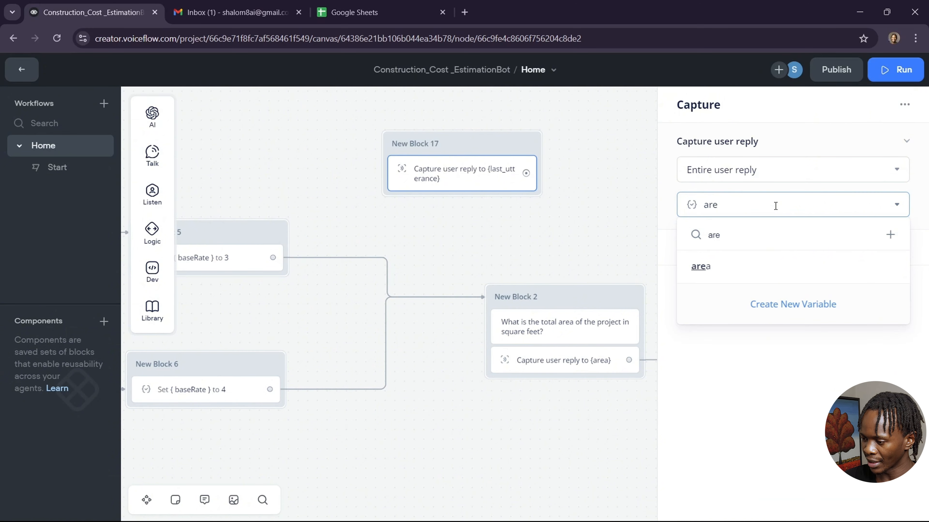
pyautogui.click(709, 269)
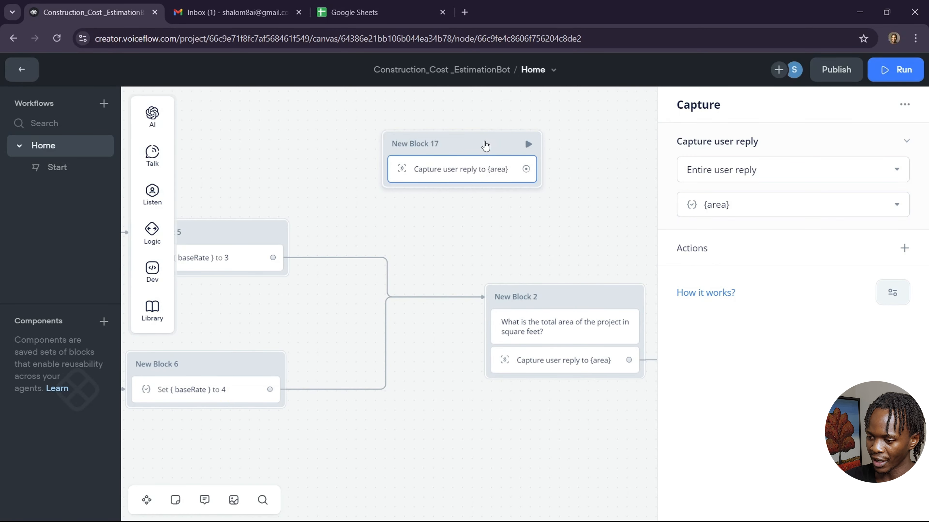
pyautogui.rightClick(486, 142)
pyautogui.click(540, 357)
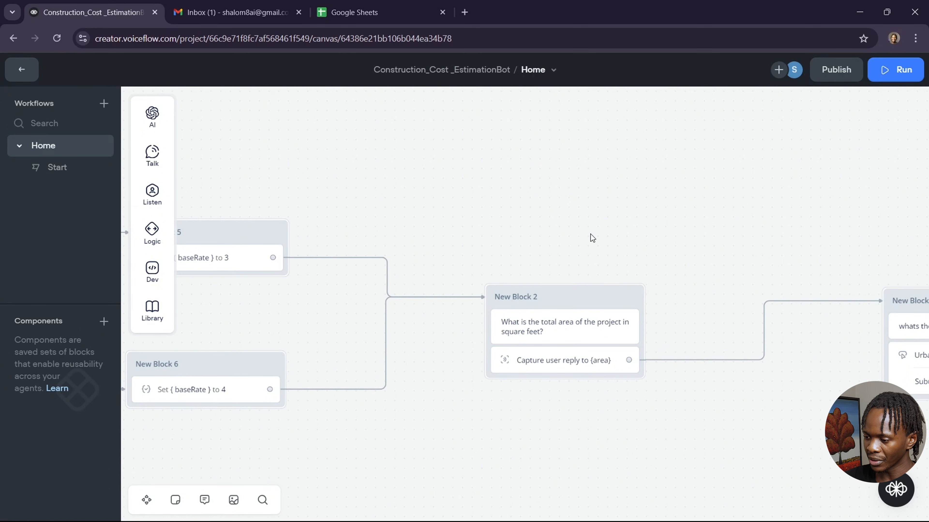
pyautogui.hscroll(3, 590, 234)
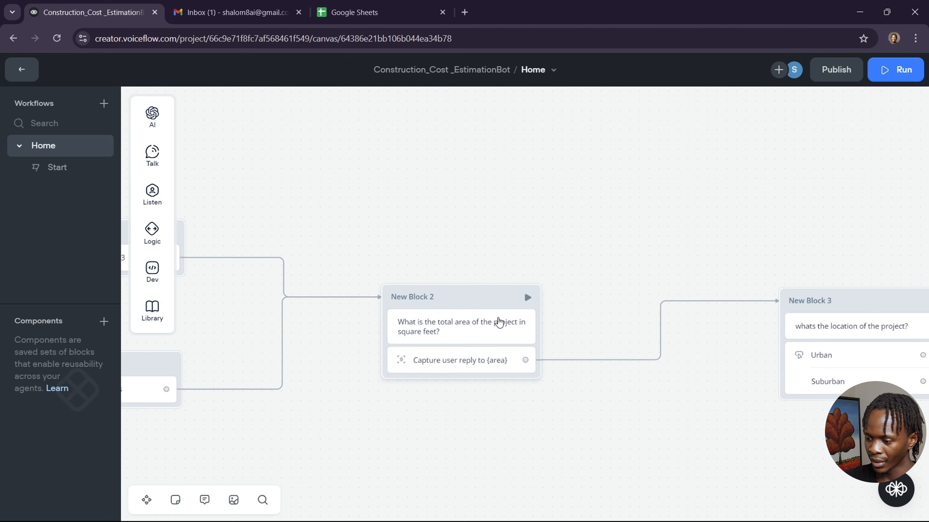
pyautogui.hscroll(2, 636, 241)
pyautogui.hscroll(8, 636, 240)
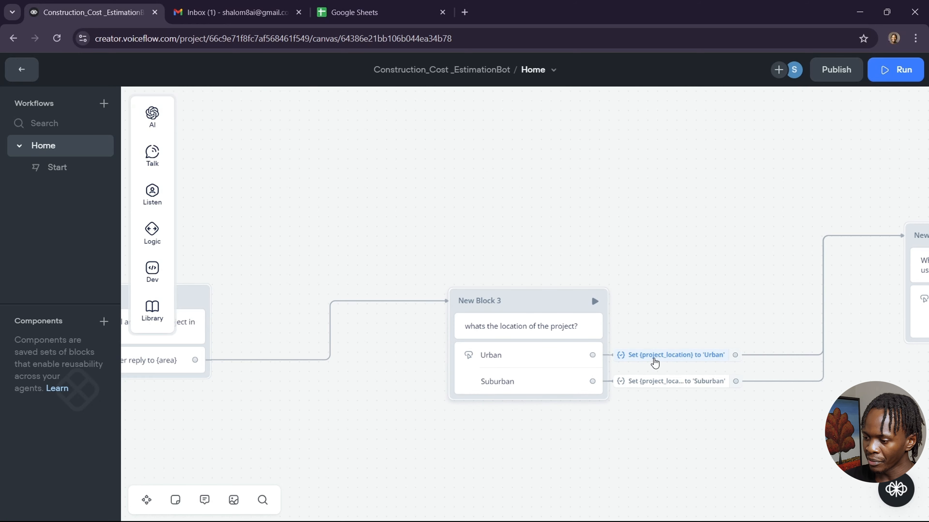
pyautogui.moveTo(654, 359)
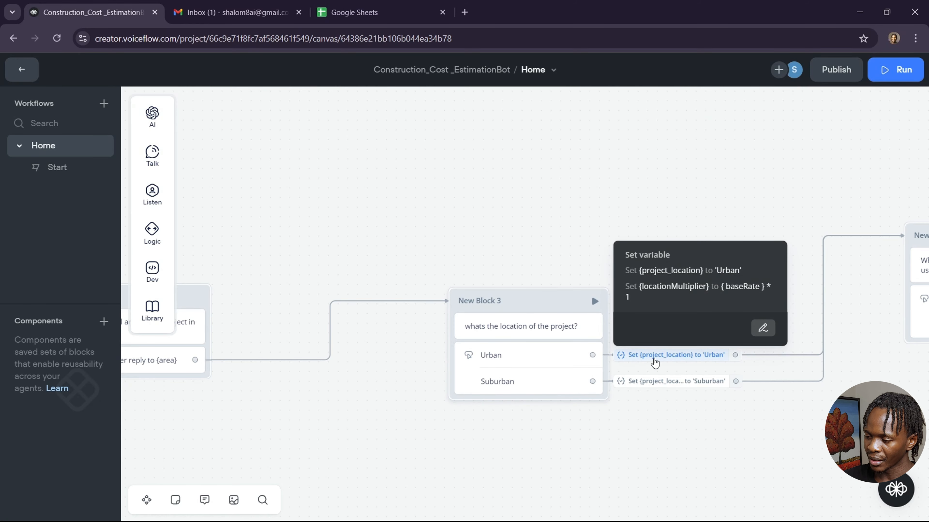
pyautogui.click(763, 328)
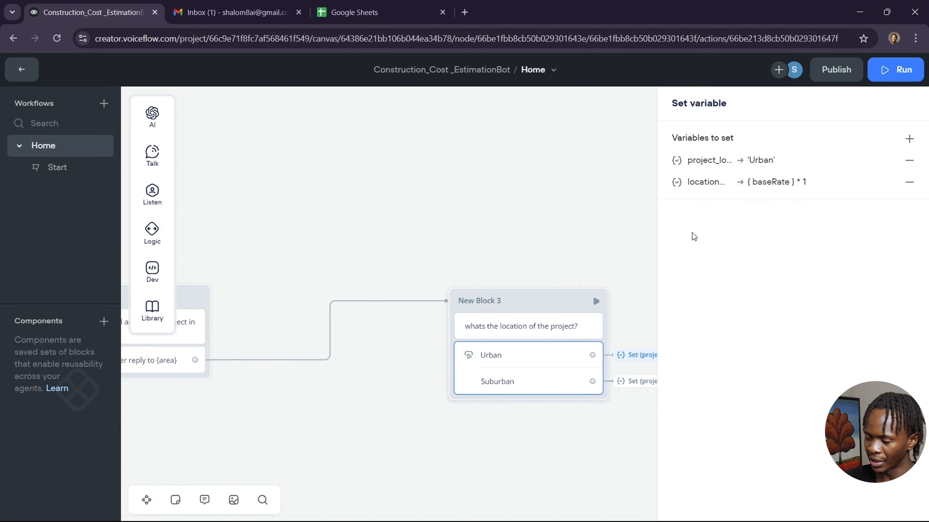
pyautogui.click(858, 161)
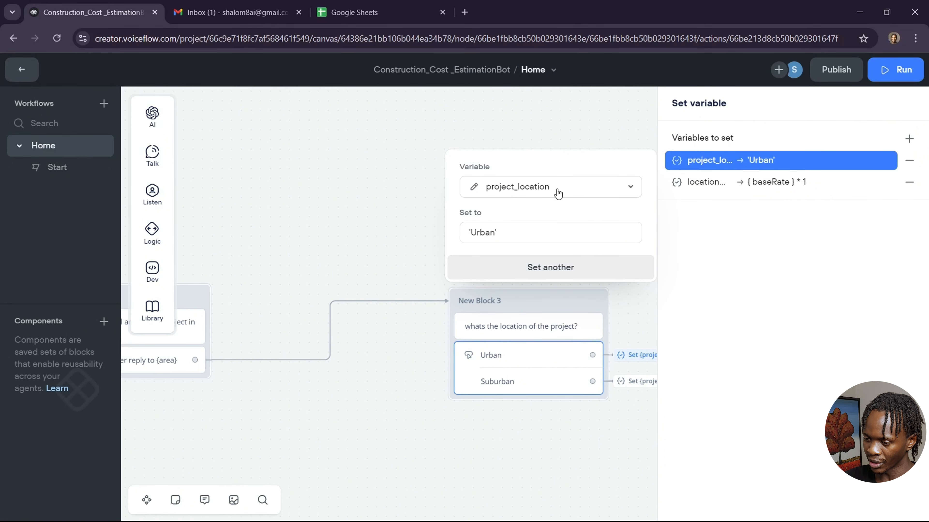
pyautogui.click(748, 186)
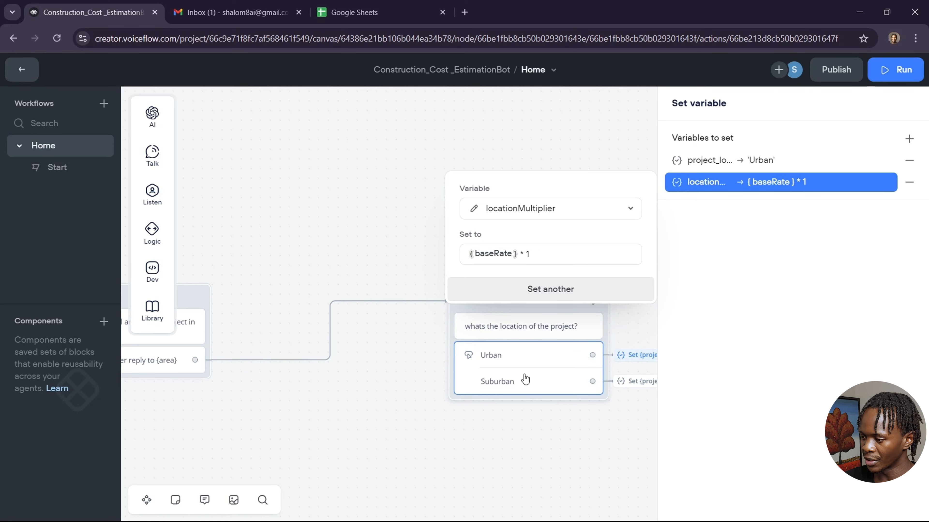
pyautogui.click(624, 382)
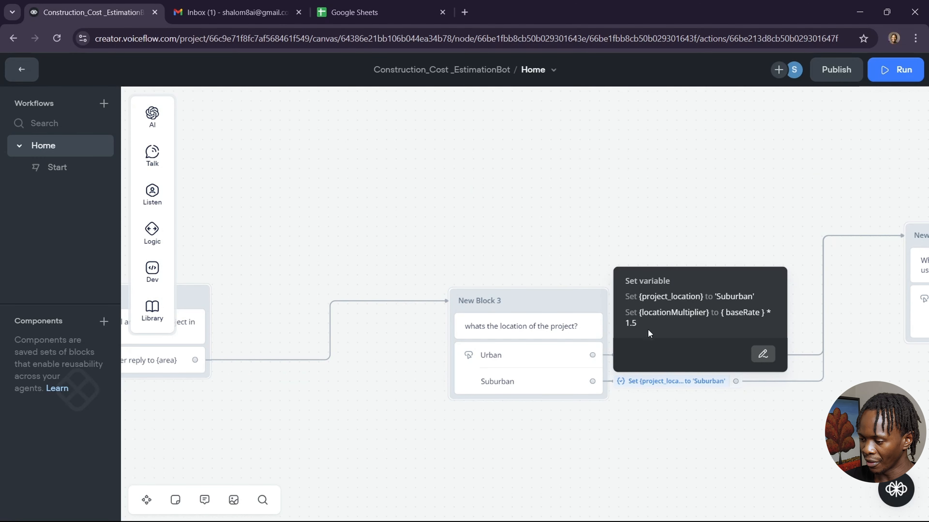
pyautogui.click(711, 418)
pyautogui.hscroll(7, 711, 417)
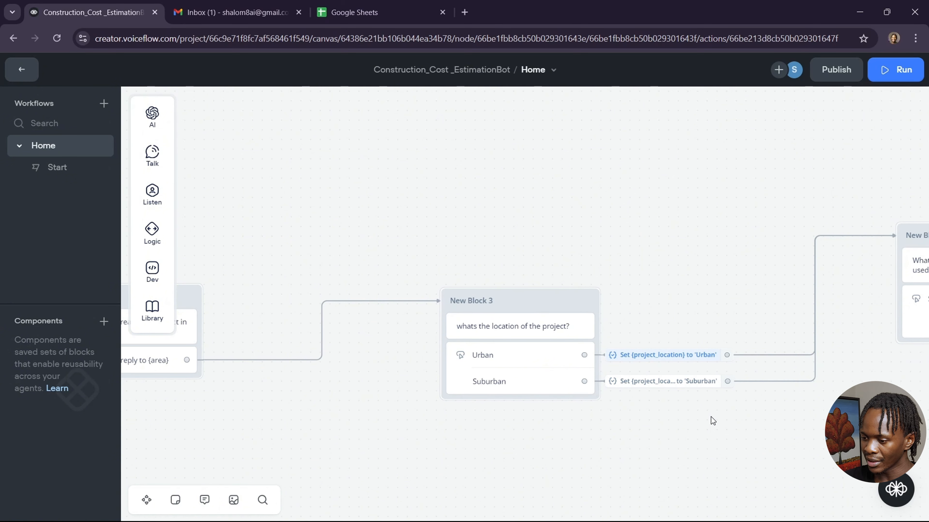
pyautogui.hscroll(2, 711, 417)
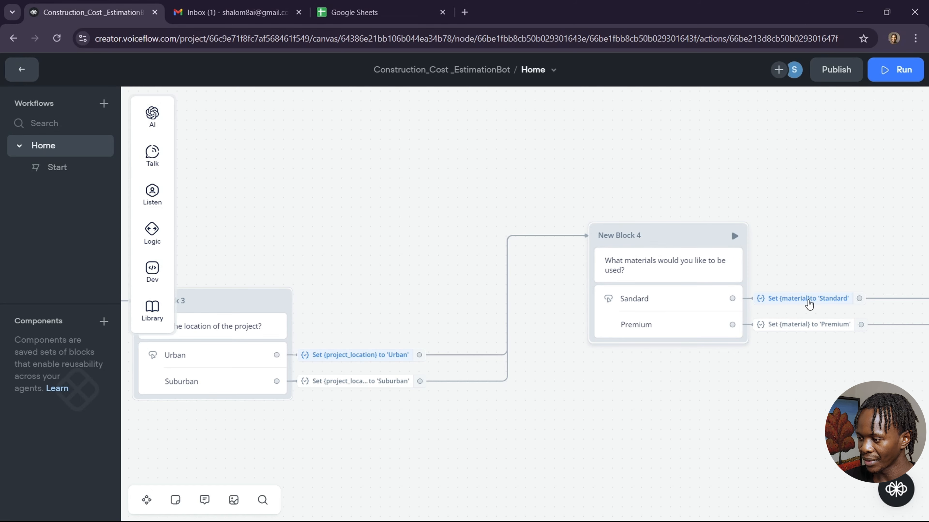
pyautogui.hscroll(4, 816, 370)
pyautogui.hscroll(1, 816, 370)
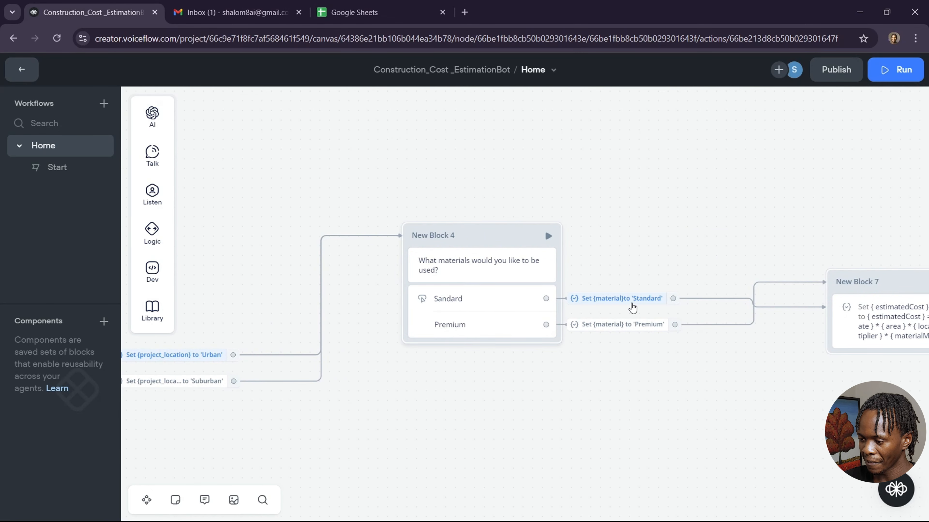
pyautogui.moveTo(636, 307)
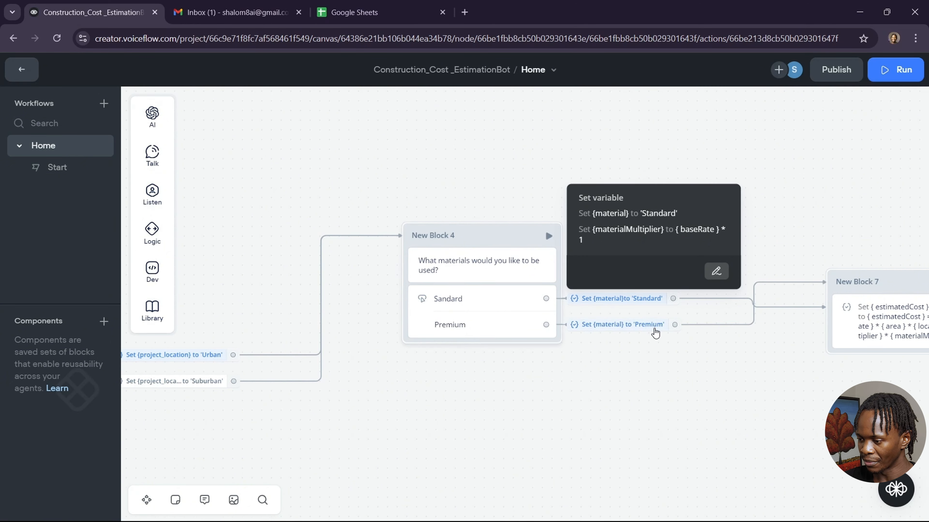
pyautogui.moveTo(649, 326)
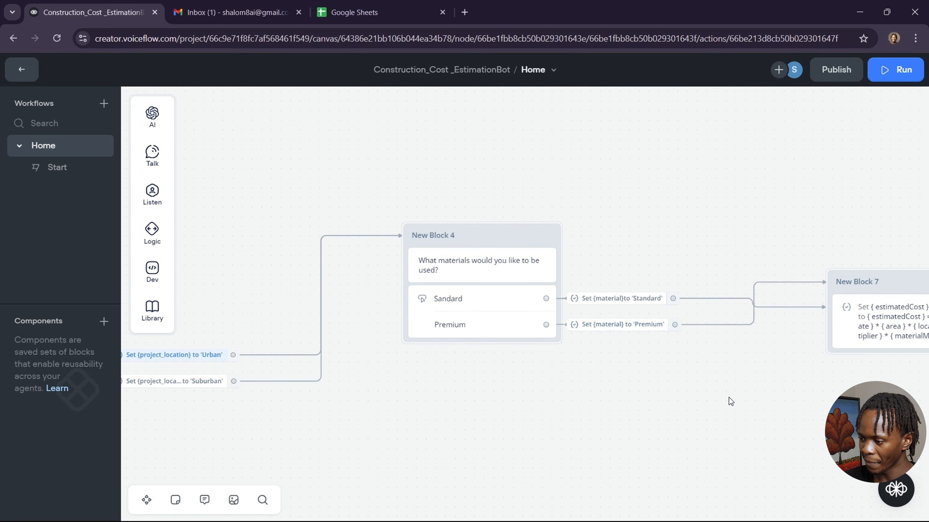
pyautogui.hscroll(4, 729, 397)
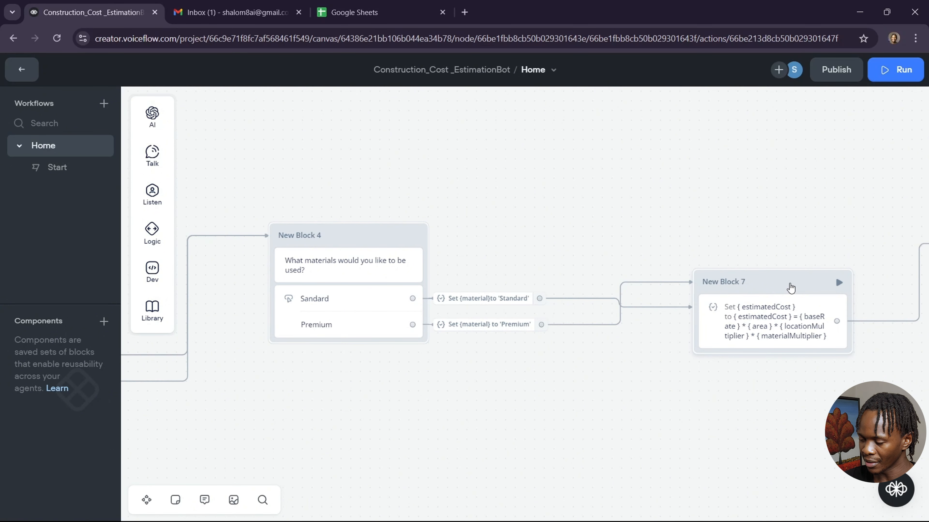
pyautogui.click(790, 288)
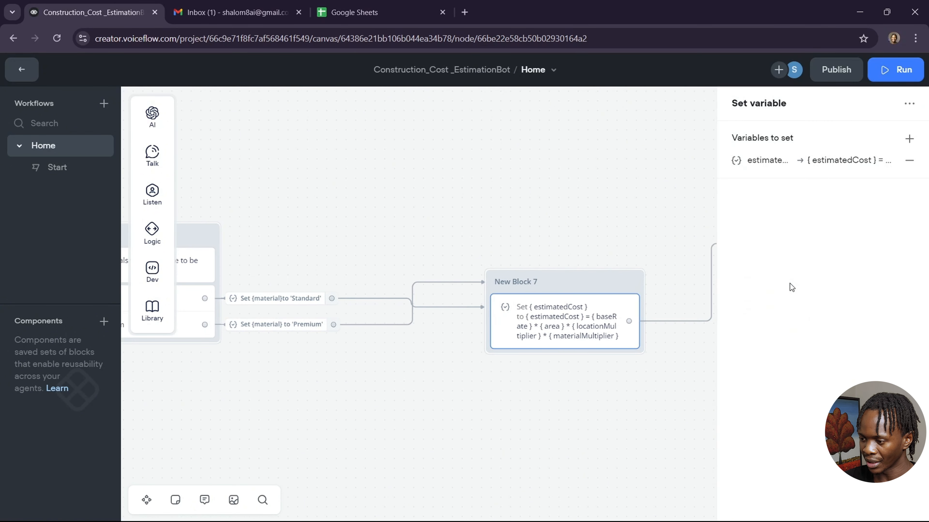
pyautogui.click(851, 167)
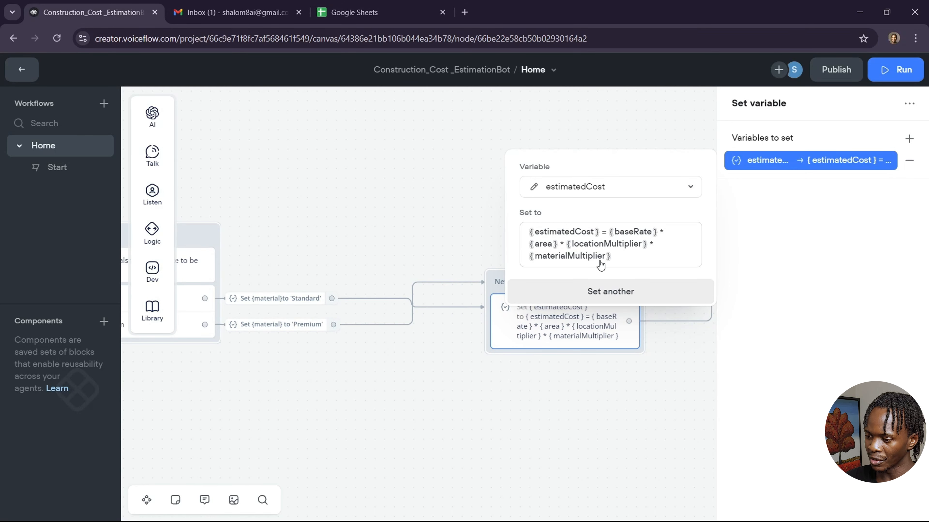
pyautogui.click(639, 400)
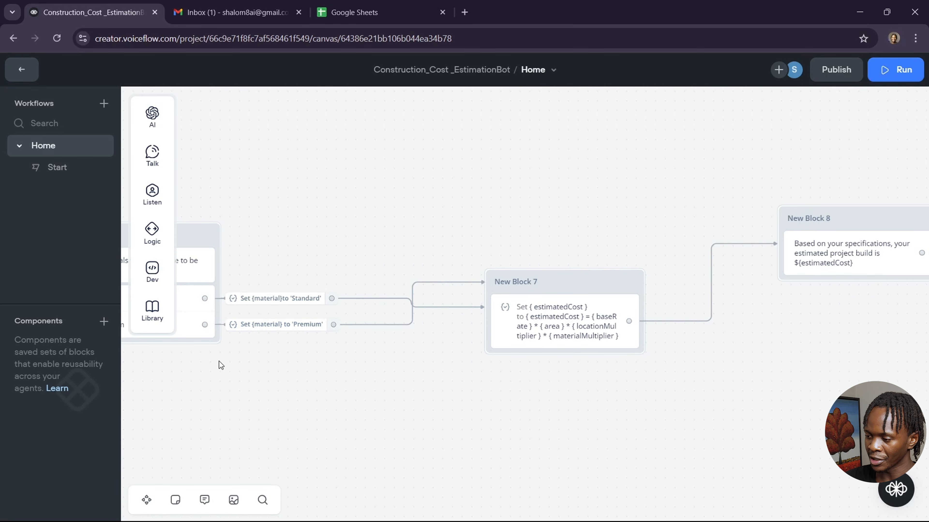
# Open the final estimate message, then add and remove an empty message variant.
pyautogui.hscroll(5, 520, 421)
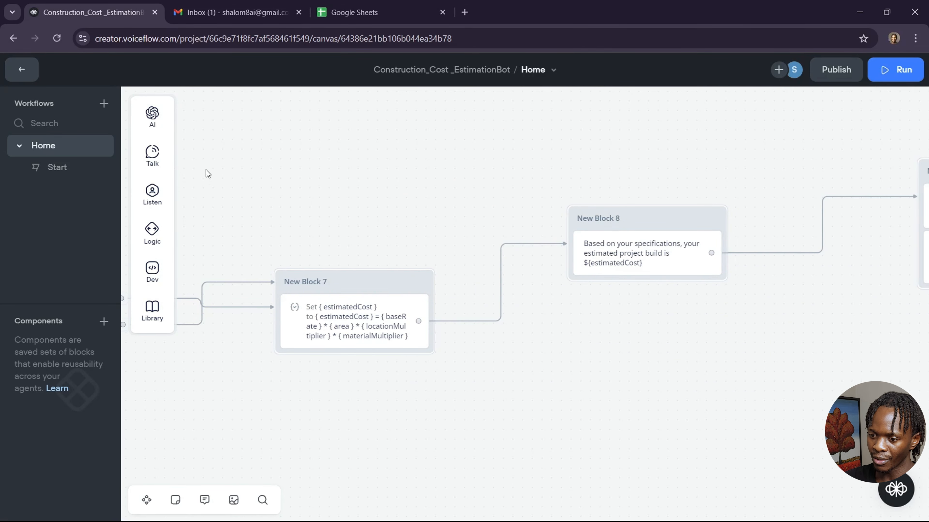
pyautogui.moveTo(151, 160)
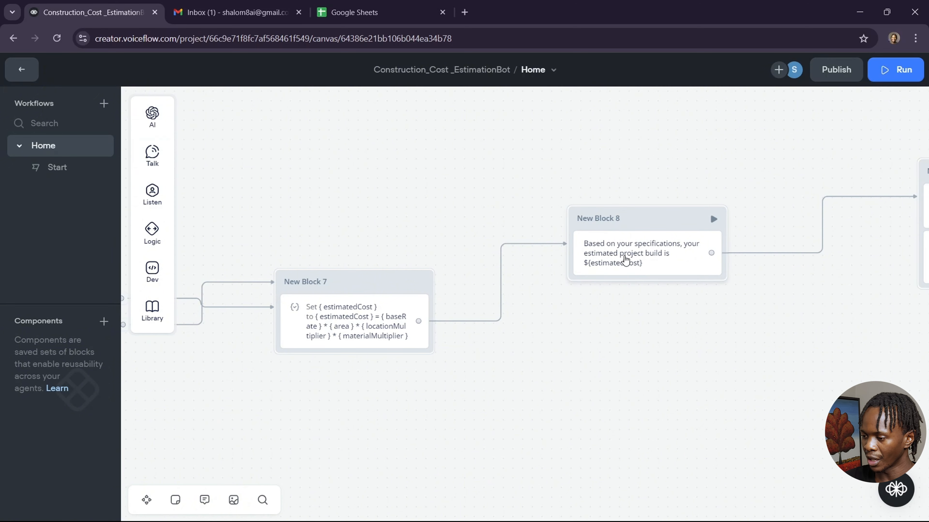
pyautogui.click(626, 260)
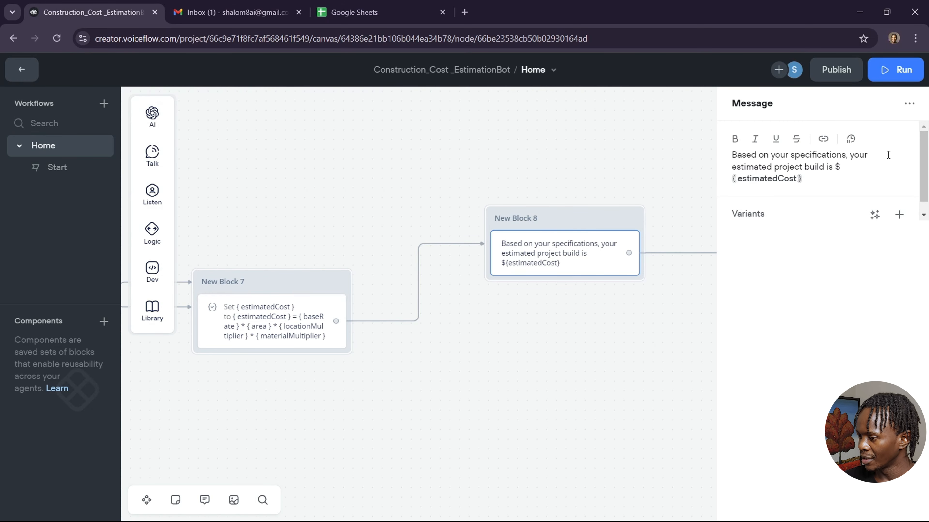
pyautogui.hscroll(3, 640, 321)
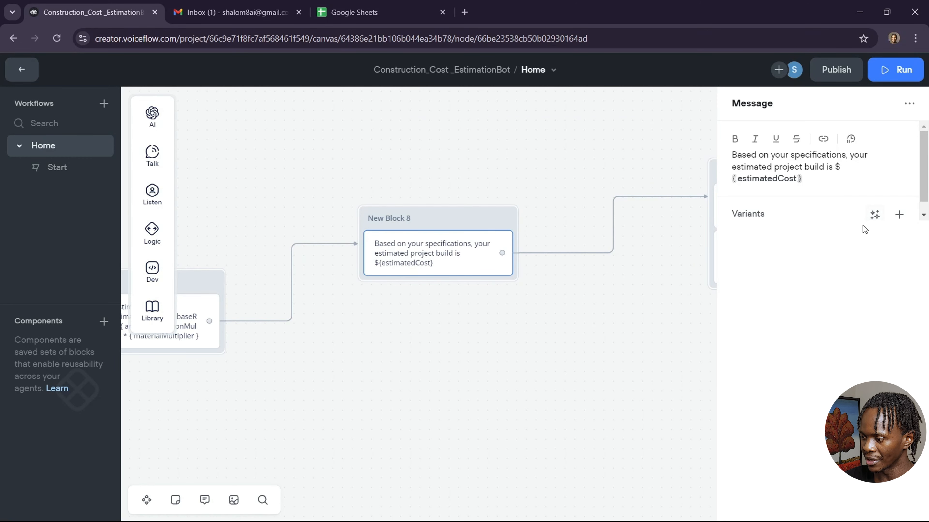
pyautogui.click(881, 216)
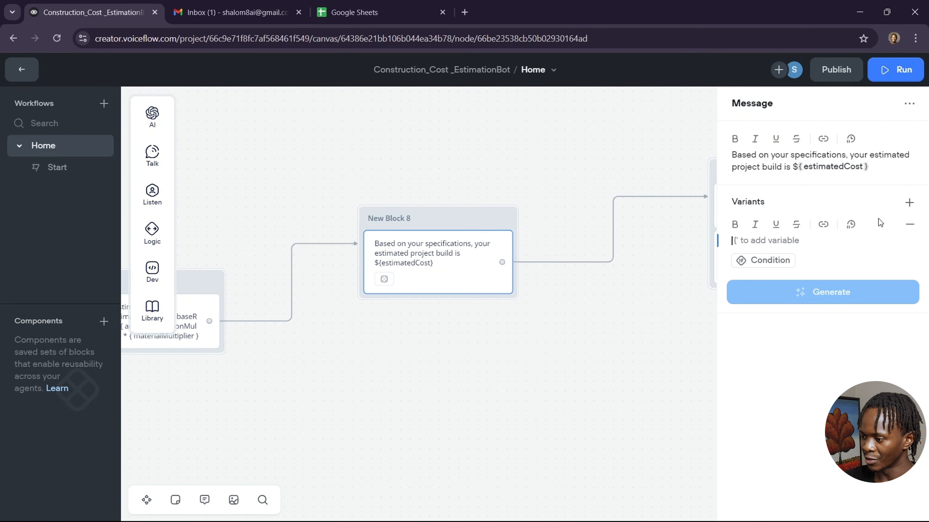
pyautogui.click(909, 224)
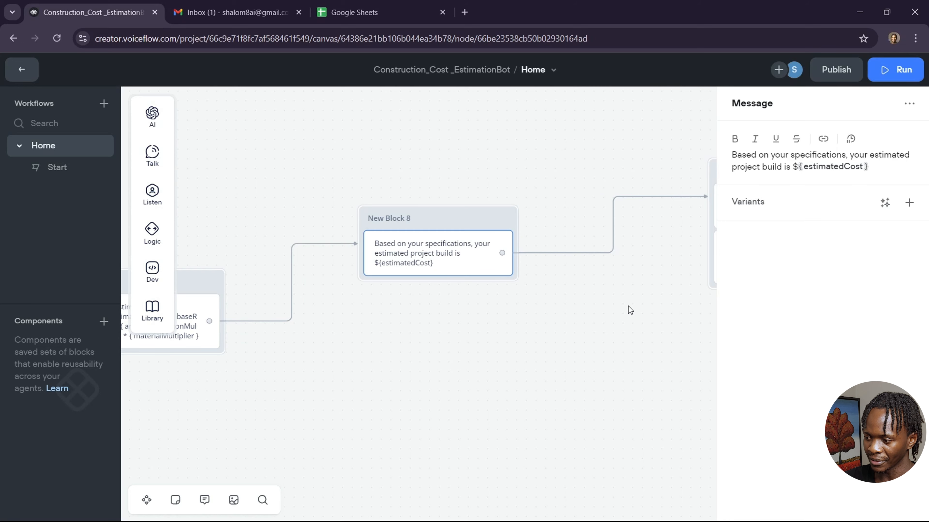
pyautogui.hscroll(5, 628, 310)
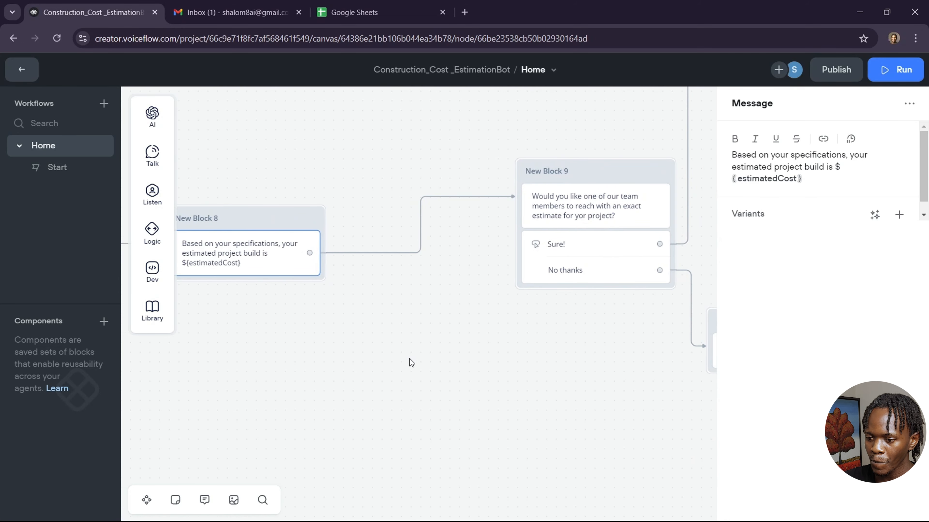
pyautogui.hscroll(-1, 412, 362)
pyautogui.hscroll(5, 411, 362)
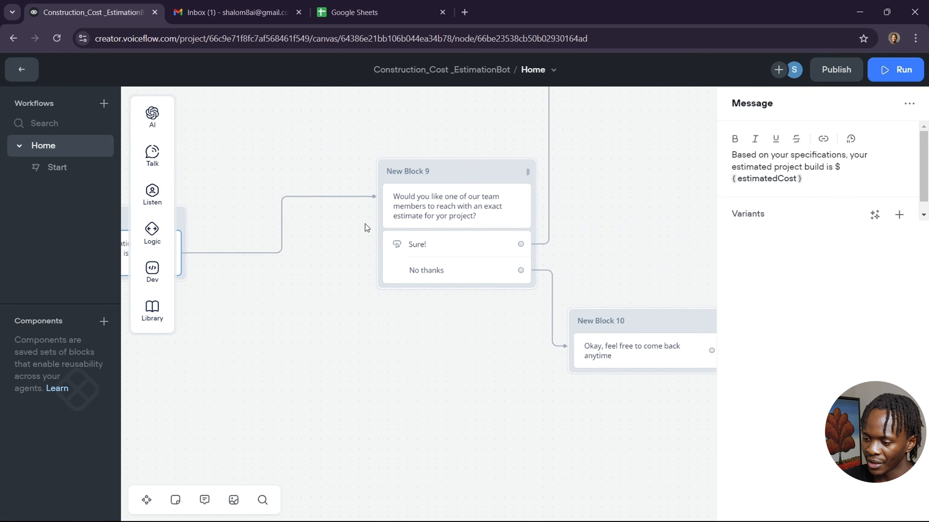
# Correct 'yor' to 'for' in New Block 9's team-contact question.
pyautogui.click(432, 201)
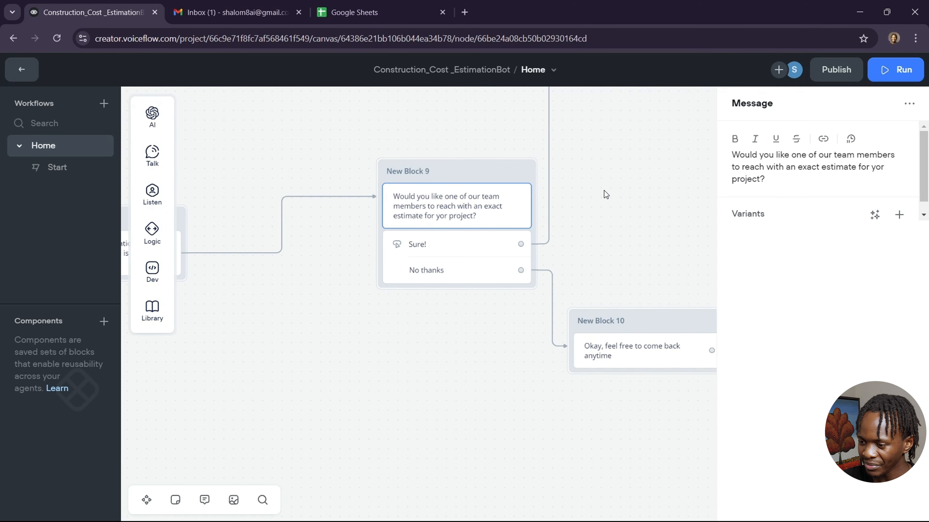
pyautogui.click(888, 169)
pyautogui.press('Left')
pyautogui.press('Left')
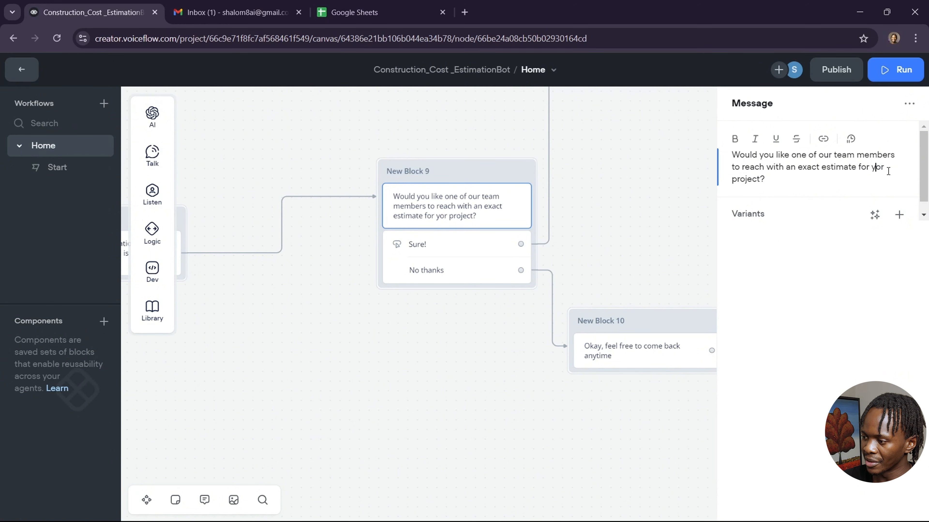
pyautogui.press('BackSpace')
pyautogui.write('f')
pyautogui.click(647, 250)
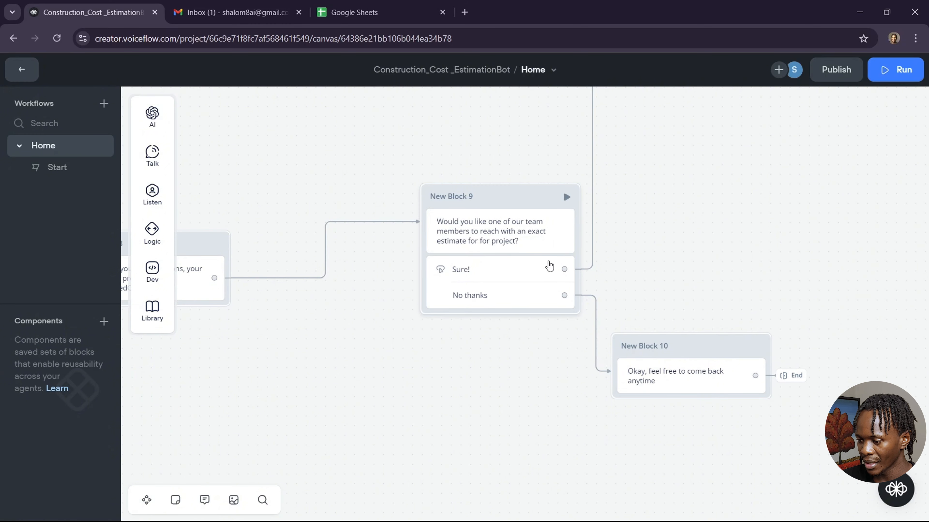
pyautogui.scroll(10, 626, 234)
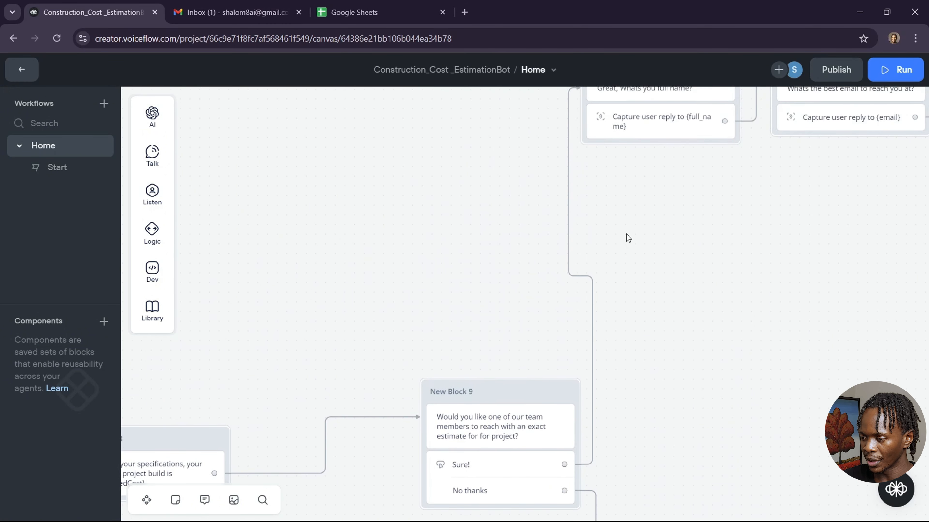
pyautogui.hscroll(2, 627, 234)
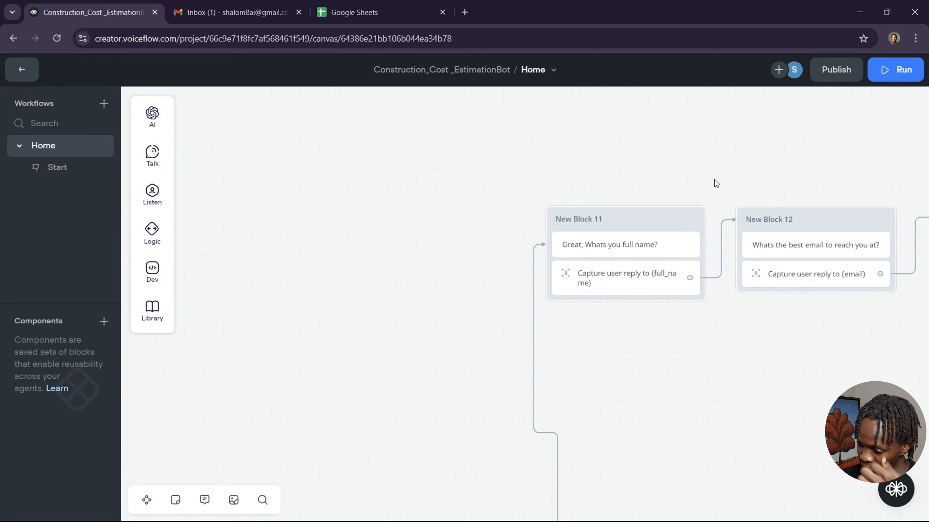
pyautogui.scroll(1, 715, 179)
pyautogui.scroll(1, 716, 183)
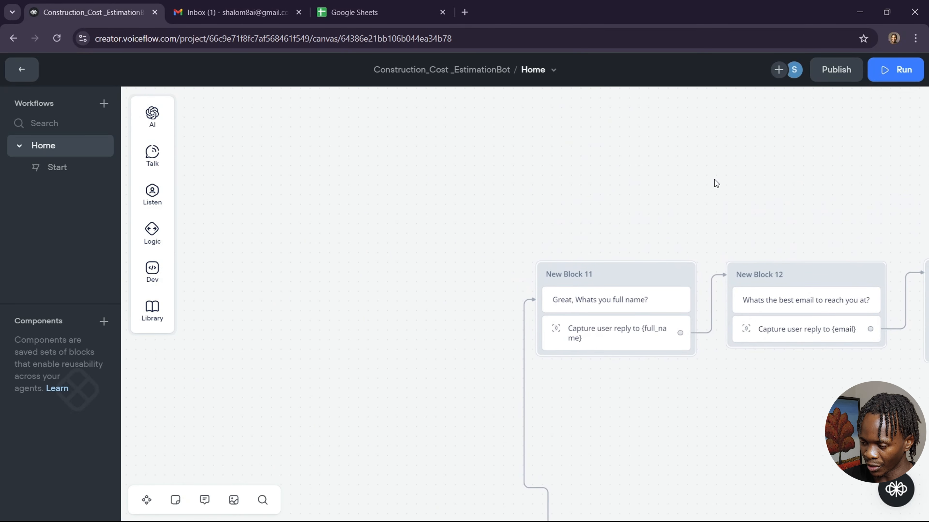
pyautogui.hscroll(3, 715, 182)
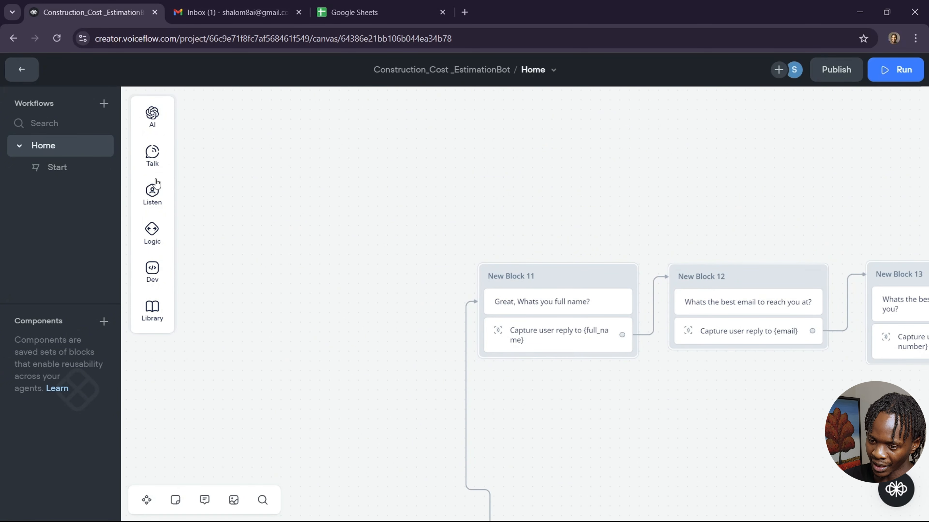
pyautogui.moveTo(152, 194)
pyautogui.moveTo(217, 240); pyautogui.dragTo(457, 172)
pyautogui.rightClick(459, 177)
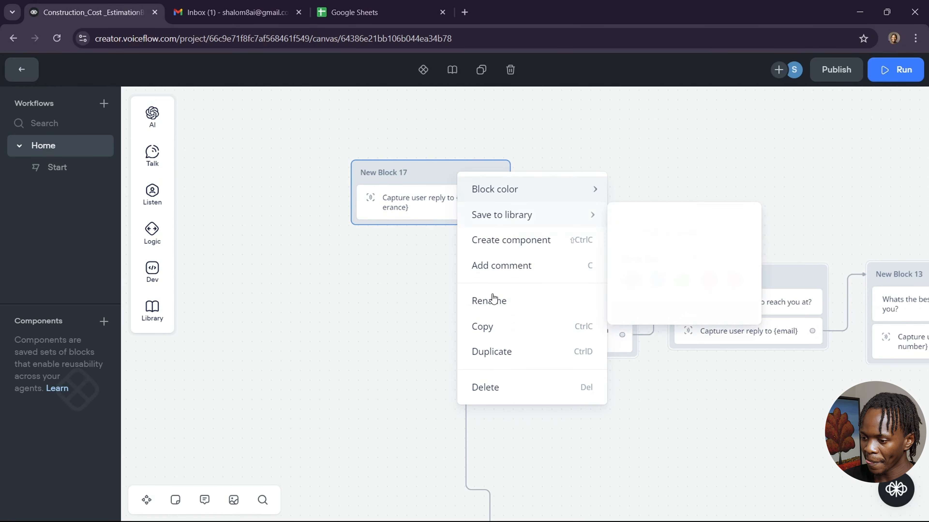
pyautogui.click(523, 397)
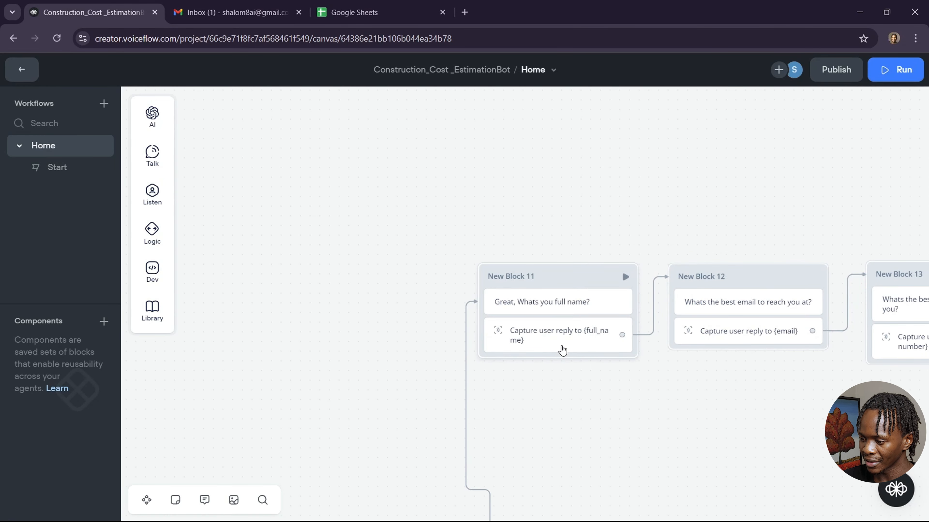
pyautogui.click(569, 343)
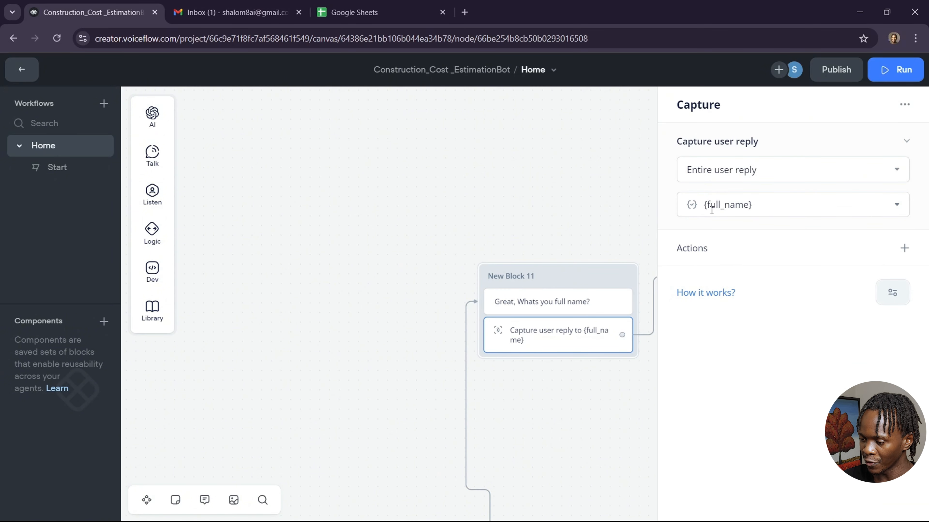
pyautogui.click(578, 382)
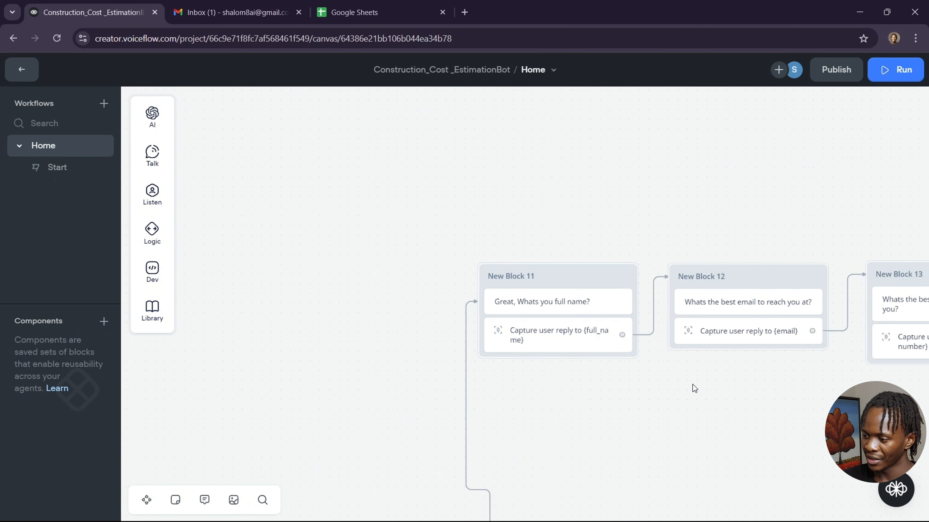
pyautogui.hscroll(5, 774, 358)
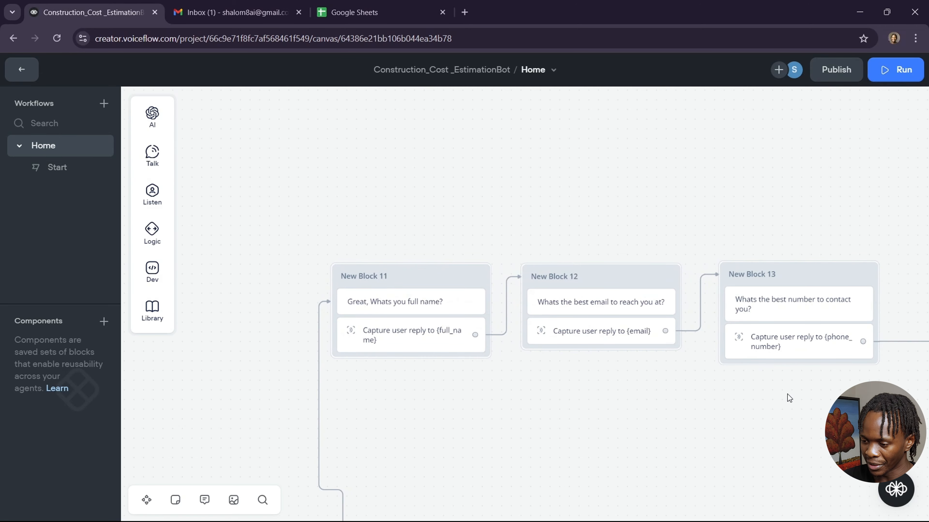
pyautogui.hscroll(8, 738, 417)
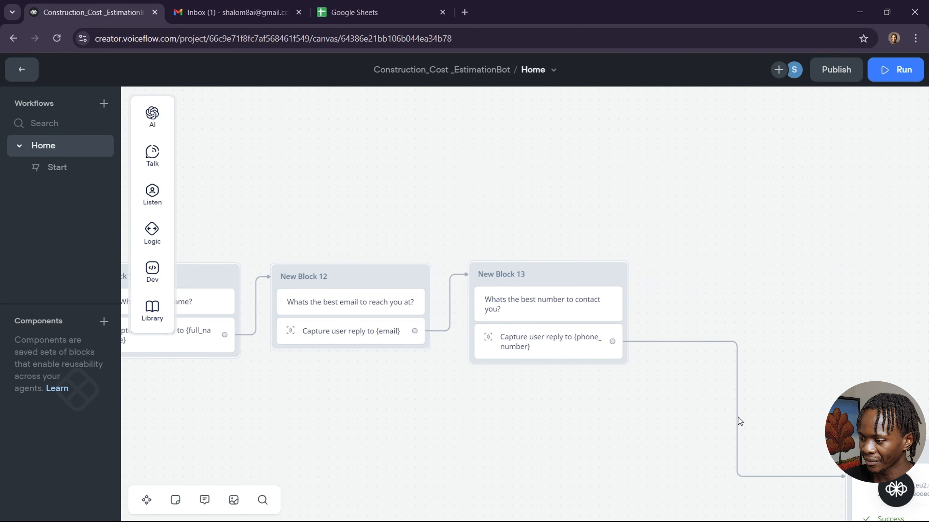
pyautogui.scroll(-4, 738, 417)
pyautogui.hscroll(3, 738, 417)
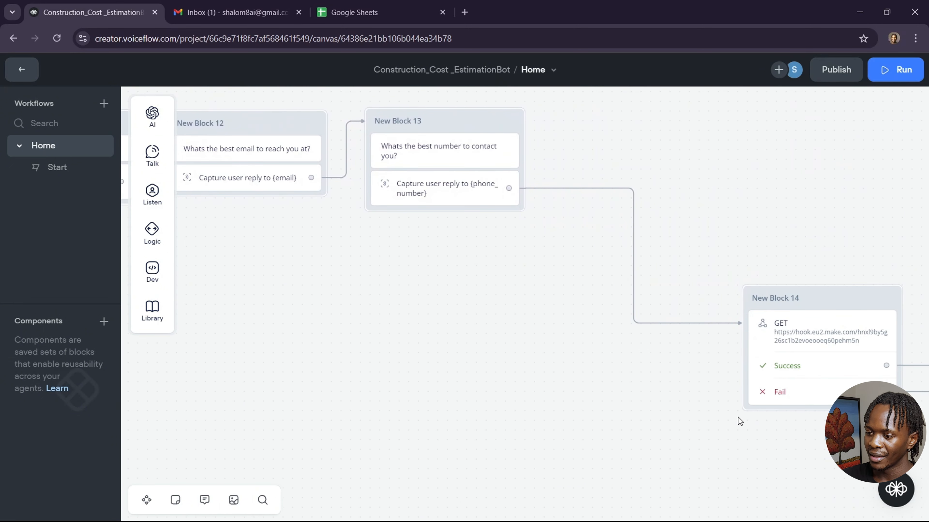
pyautogui.hscroll(5, 738, 417)
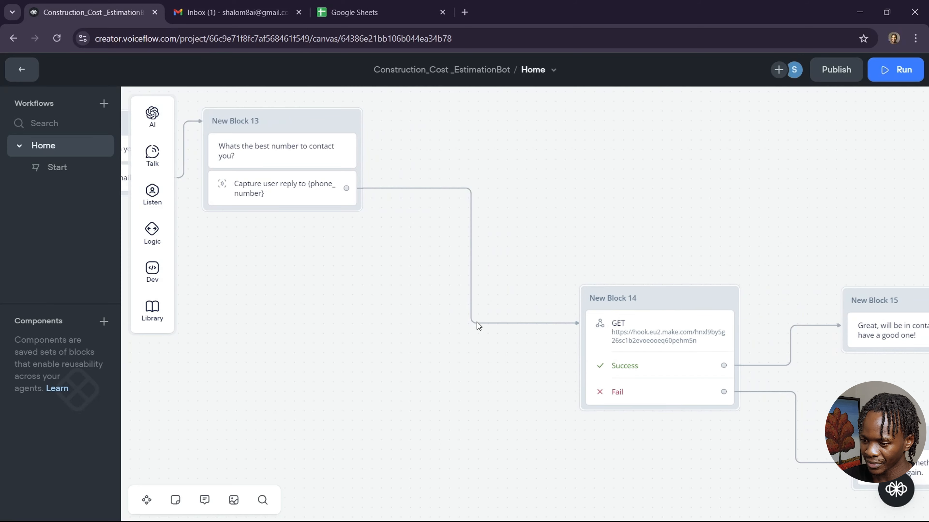
# Delete the Block 13 to Block 14 link, then add and delete a stray API block.
pyautogui.click(472, 239)
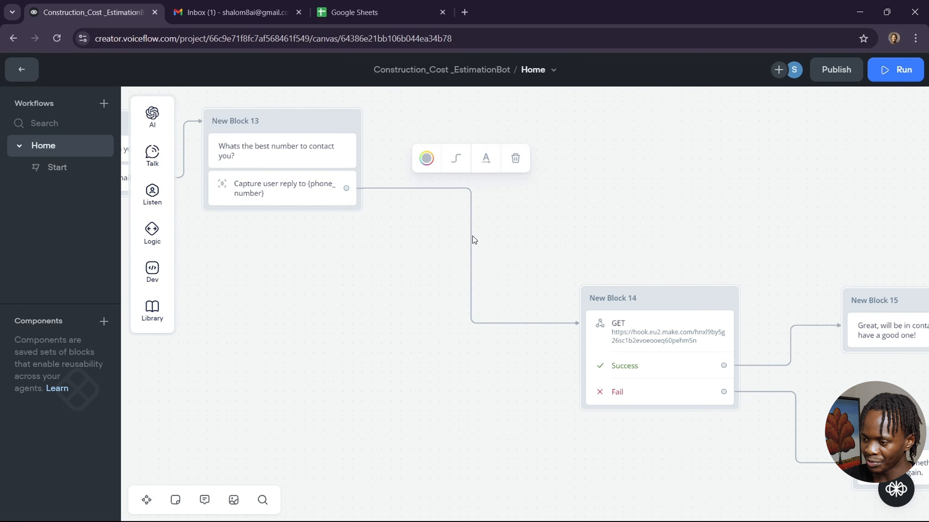
pyautogui.click(515, 161)
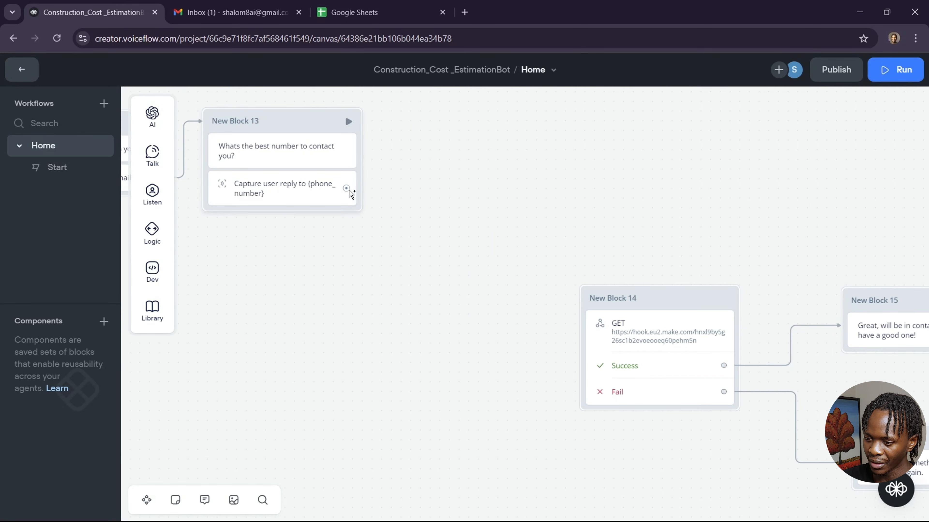
pyautogui.moveTo(346, 188); pyautogui.dragTo(461, 131)
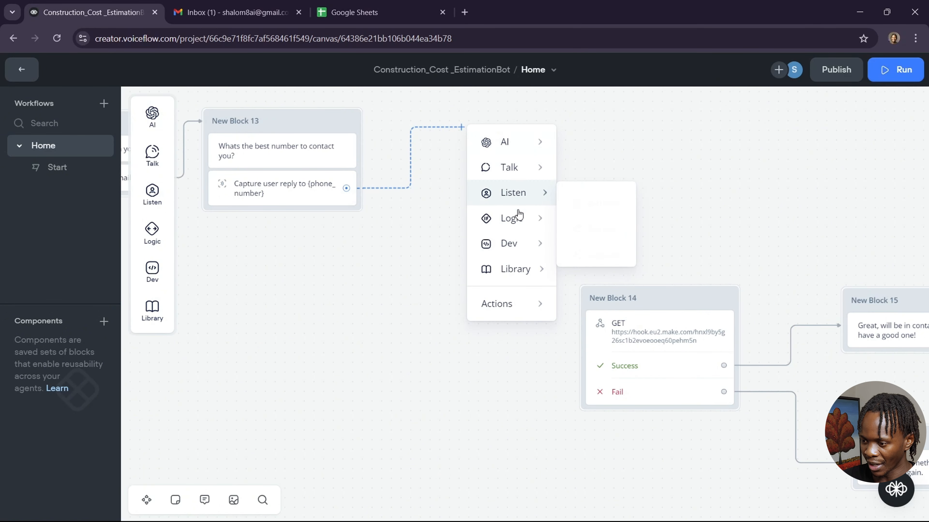
pyautogui.moveTo(512, 217)
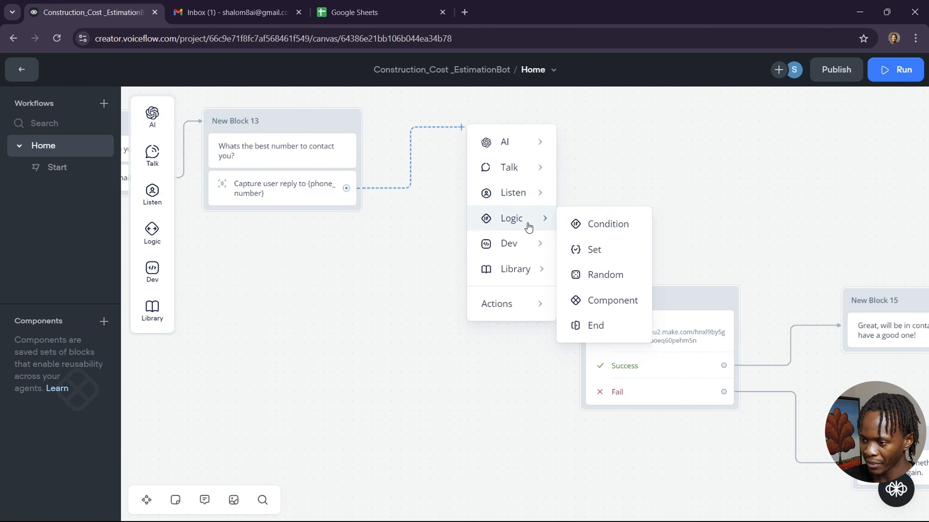
pyautogui.moveTo(537, 246)
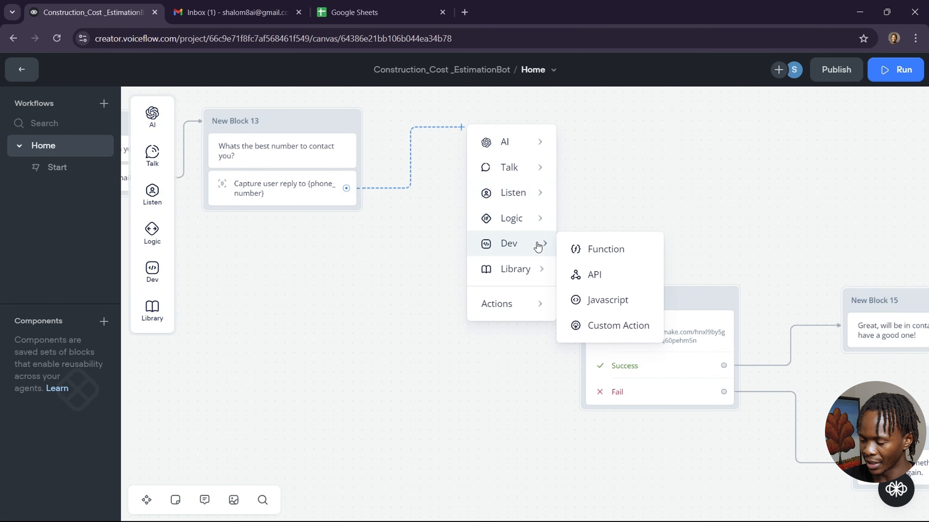
pyautogui.click(612, 272)
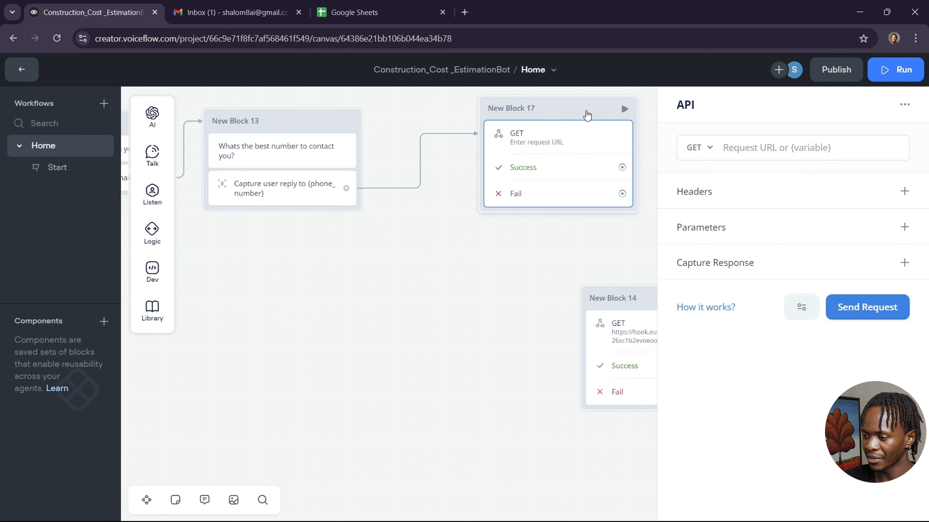
pyautogui.rightClick(585, 113)
pyautogui.click(650, 330)
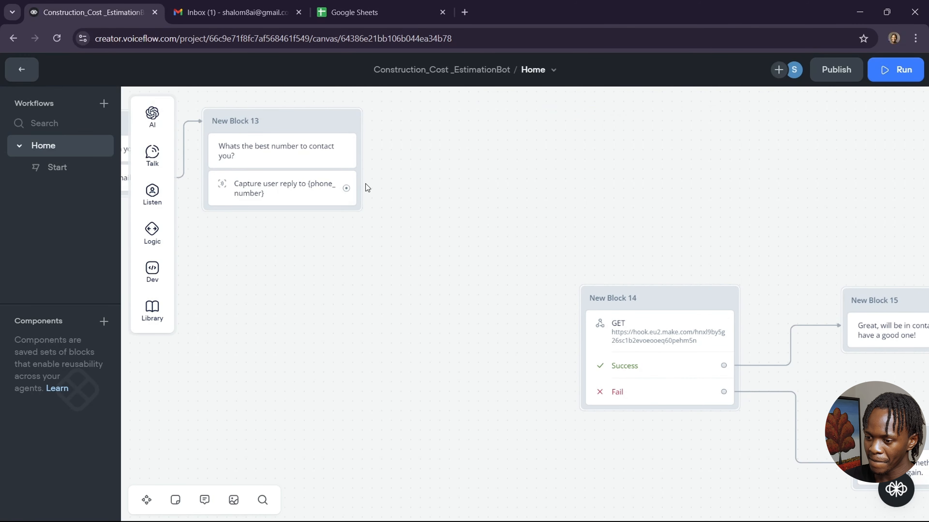
# Connect the phone-number capture to New Block 14 and view its webhook request settings.
pyautogui.moveTo(346, 188); pyautogui.dragTo(581, 294)
pyautogui.click(674, 334)
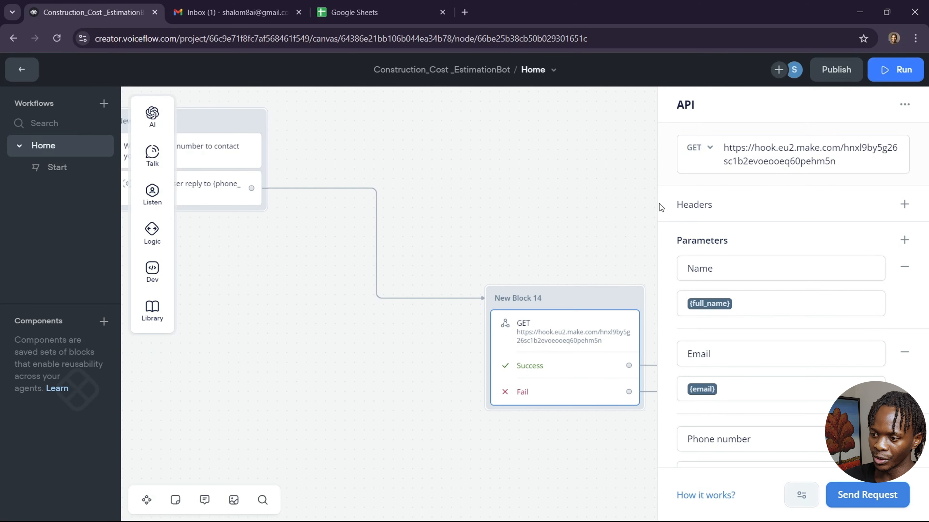
pyautogui.click(464, 13)
# Go to make.com in the new tab and log in to the organization dashboard.
pyautogui.click(423, 227)
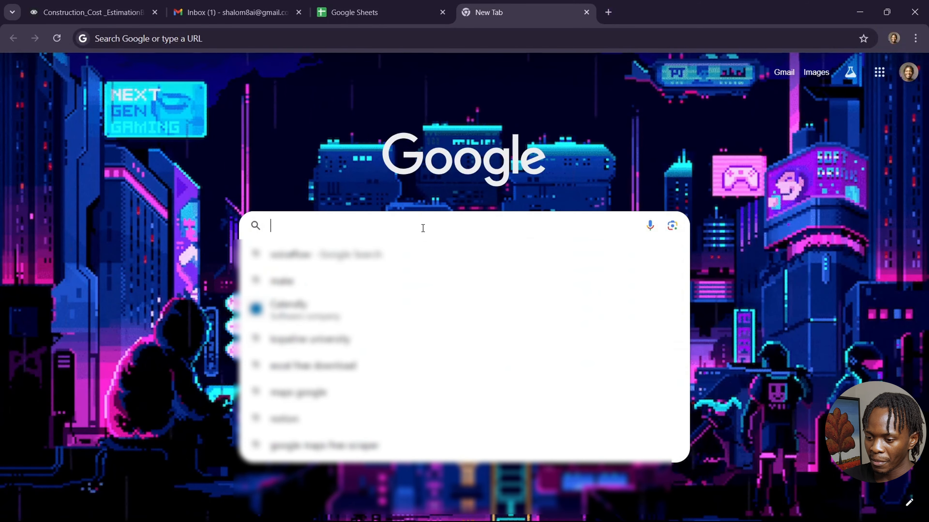
pyautogui.write('make')
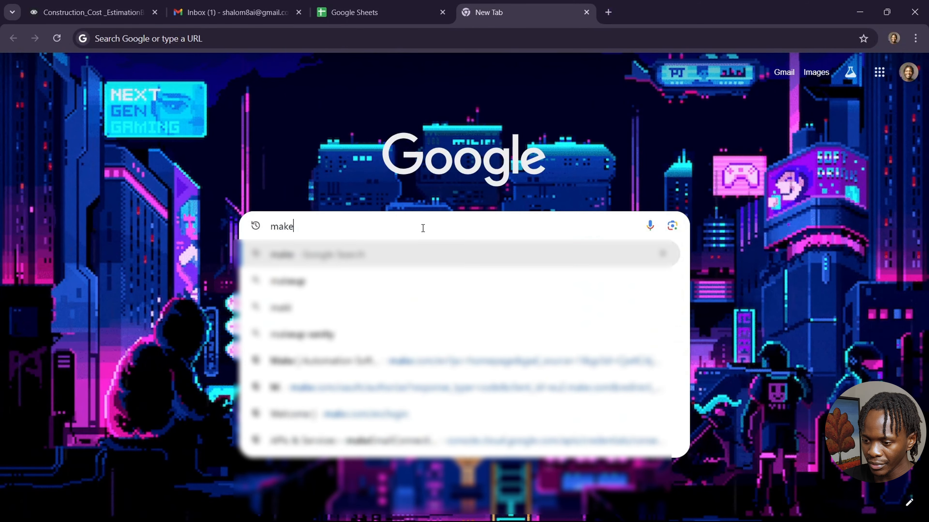
pyautogui.write('.com')
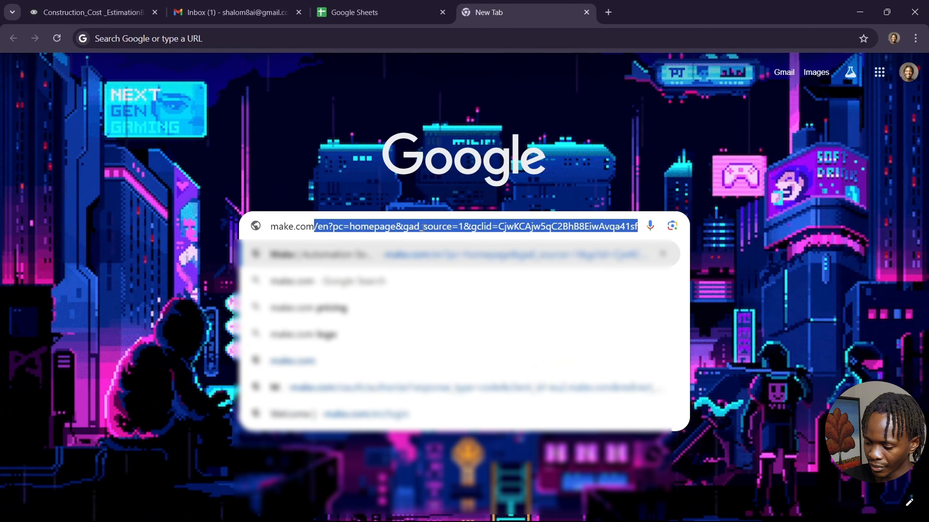
pyautogui.press('Return')
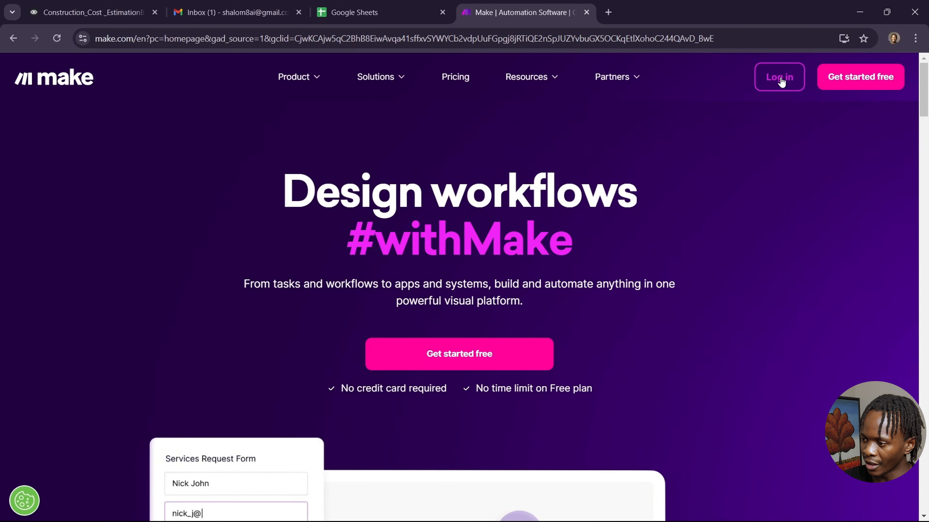
pyautogui.click(780, 80)
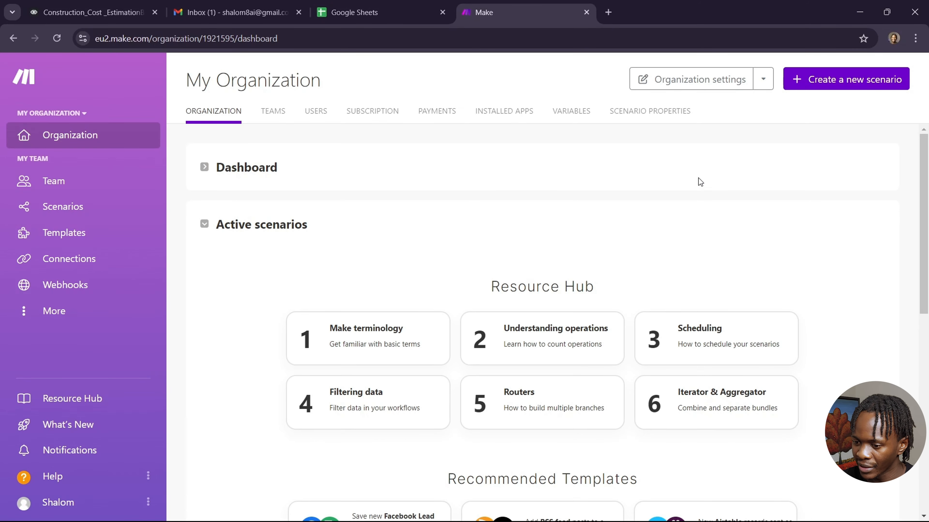
# View the webhook-to-Google-Sheet template, then open Lead Filler and Notification Scenario from Scenarios.
pyautogui.click(116, 236)
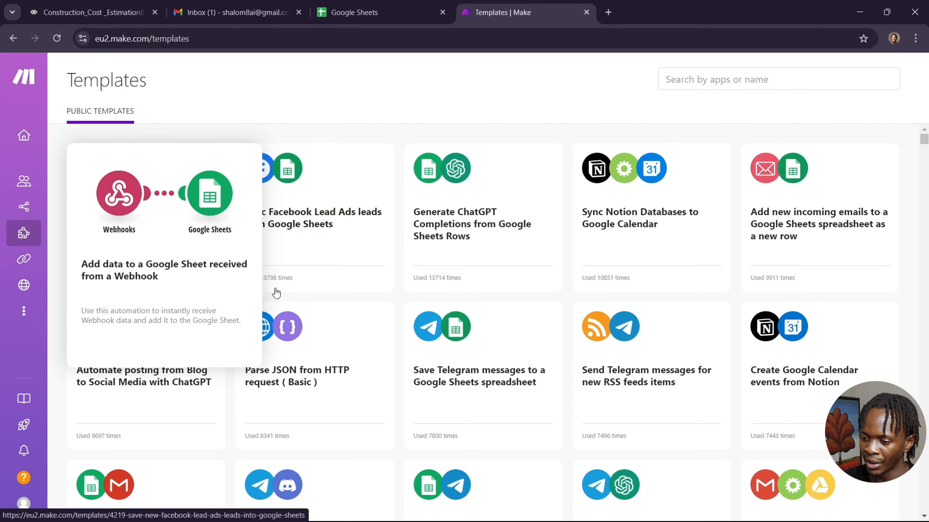
pyautogui.scroll(-15, 373, 321)
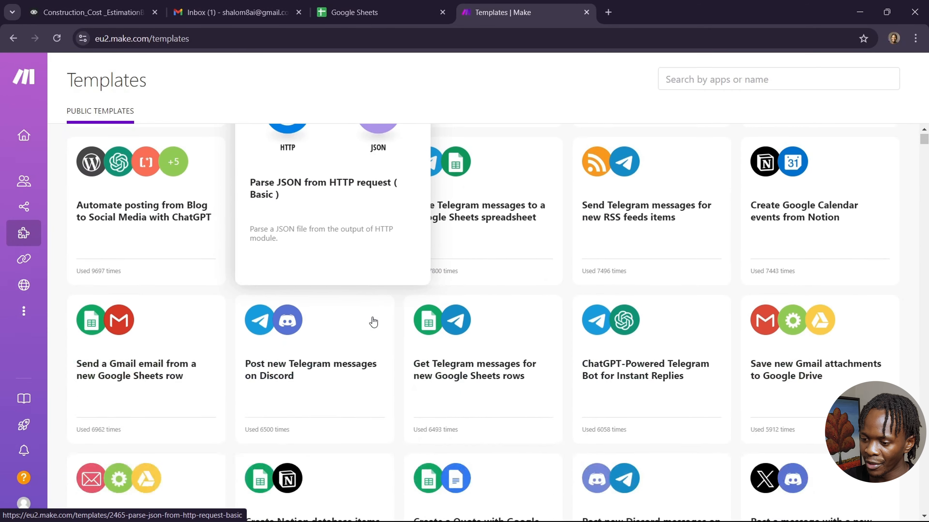
pyautogui.scroll(15, 373, 321)
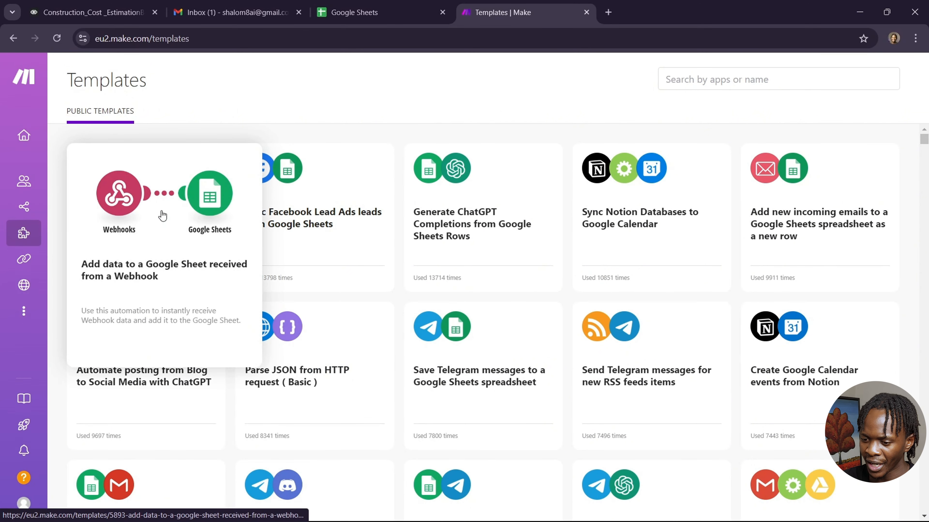
pyautogui.click(163, 216)
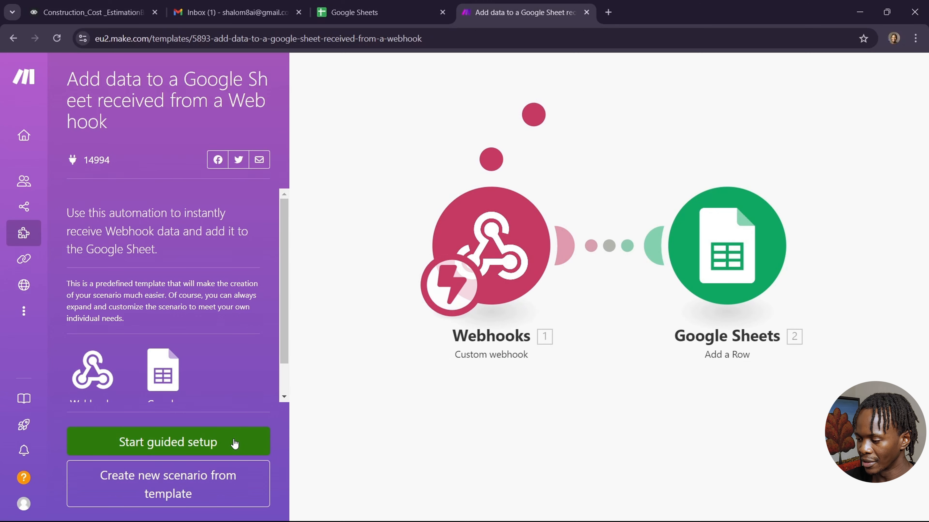
pyautogui.click(30, 212)
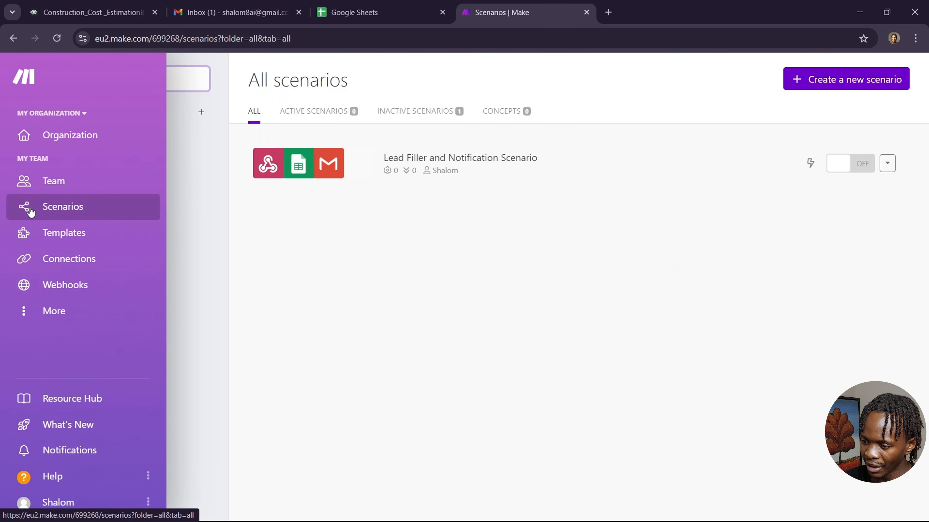
pyautogui.click(527, 169)
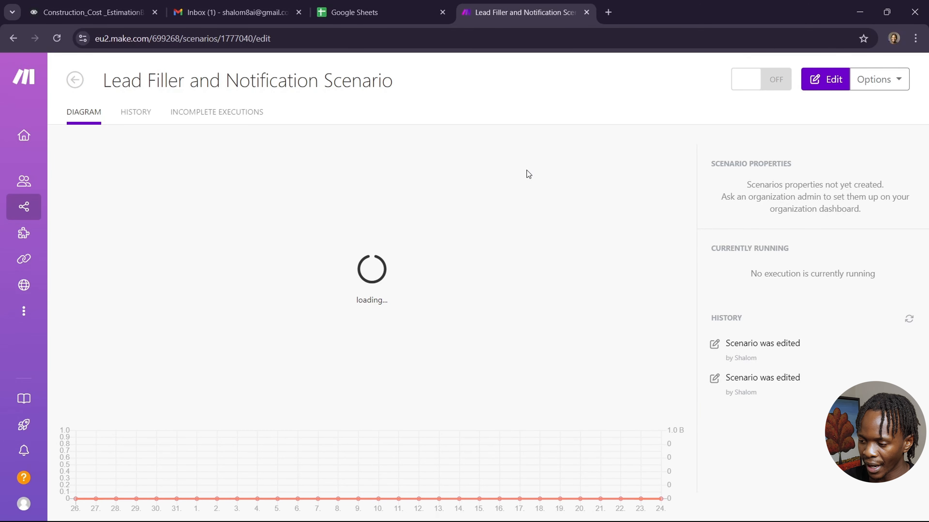
# Create a webhook named leadfiller in the Webhooks trigger and copy its address.
pyautogui.click(825, 82)
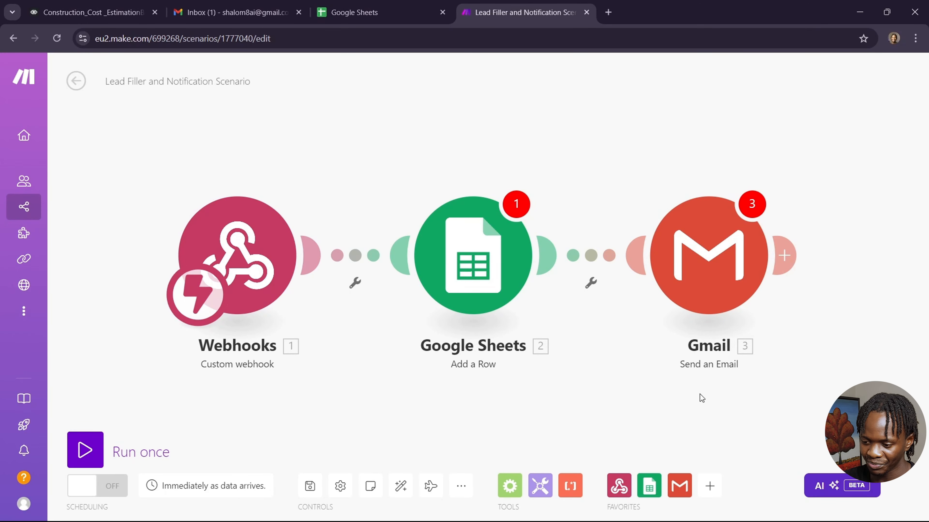
pyautogui.click(289, 271)
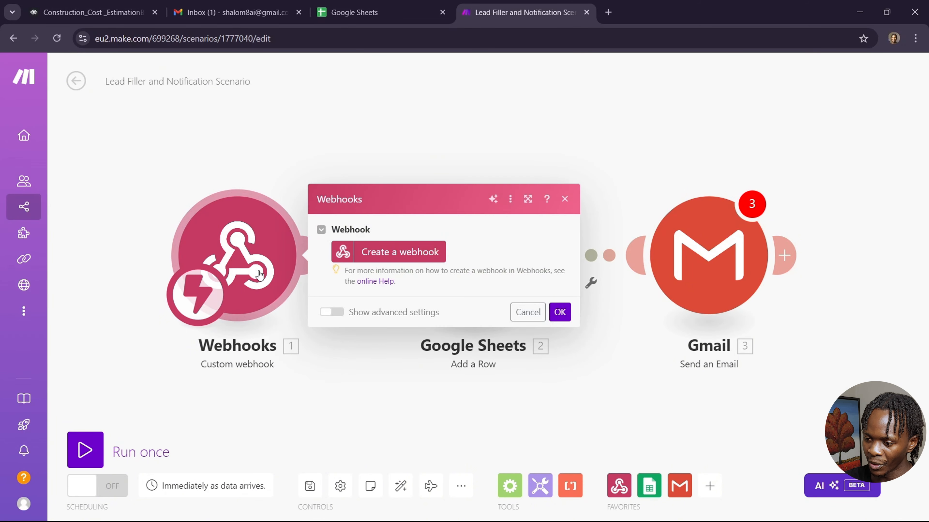
pyautogui.click(390, 257)
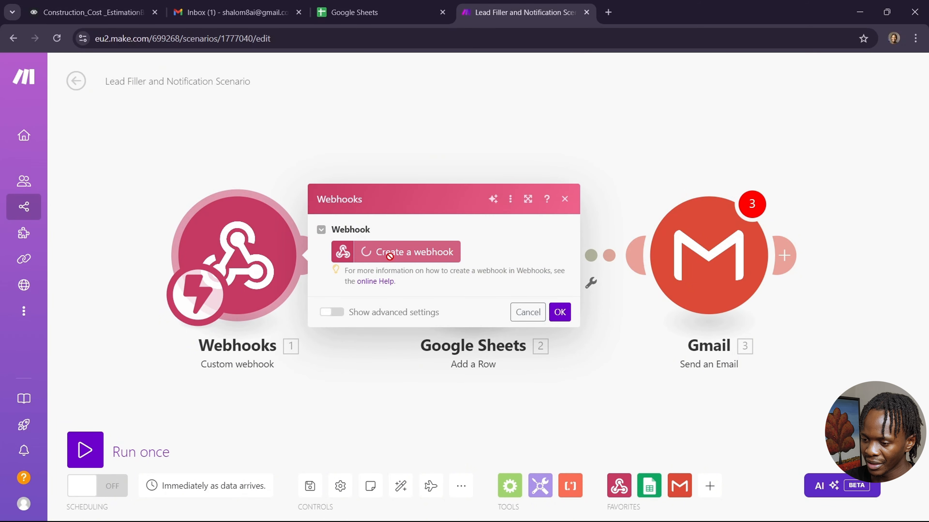
pyautogui.click(647, 204)
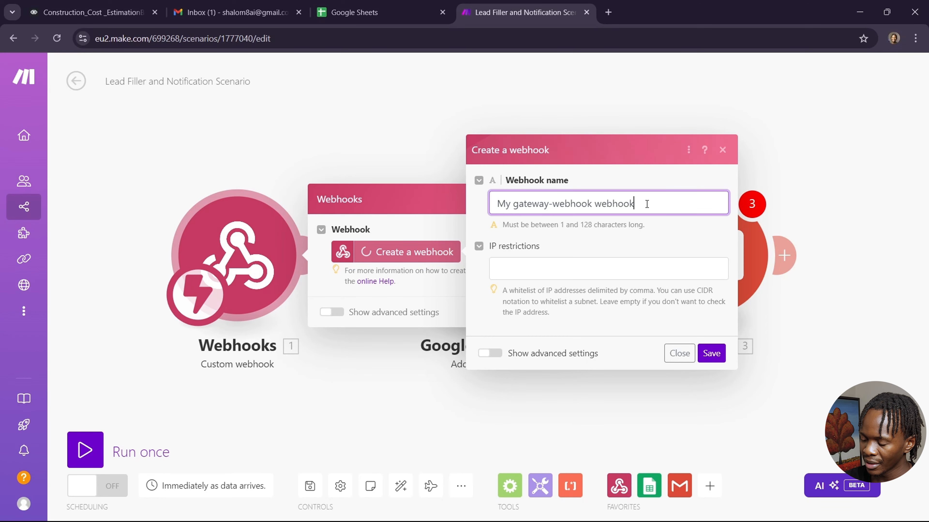
pyautogui.press('BackSpace')
pyautogui.press('BackSpace')
pyautogui.press('BackSpace')
pyautogui.press('BackSpace')
pyautogui.press('BackSpace')
pyautogui.press('BackSpace')
pyautogui.press('BackSpace')
pyautogui.press('BackSpace')
pyautogui.press('BackSpace')
pyautogui.press('BackSpace')
pyautogui.press('BackSpace')
pyautogui.press('BackSpace')
pyautogui.press('BackSpace')
pyautogui.press('BackSpace')
pyautogui.press('BackSpace')
pyautogui.press('BackSpace')
pyautogui.press('BackSpace')
pyautogui.press('BackSpace')
pyautogui.press('BackSpace')
pyautogui.press('BackSpace')
pyautogui.press('BackSpace')
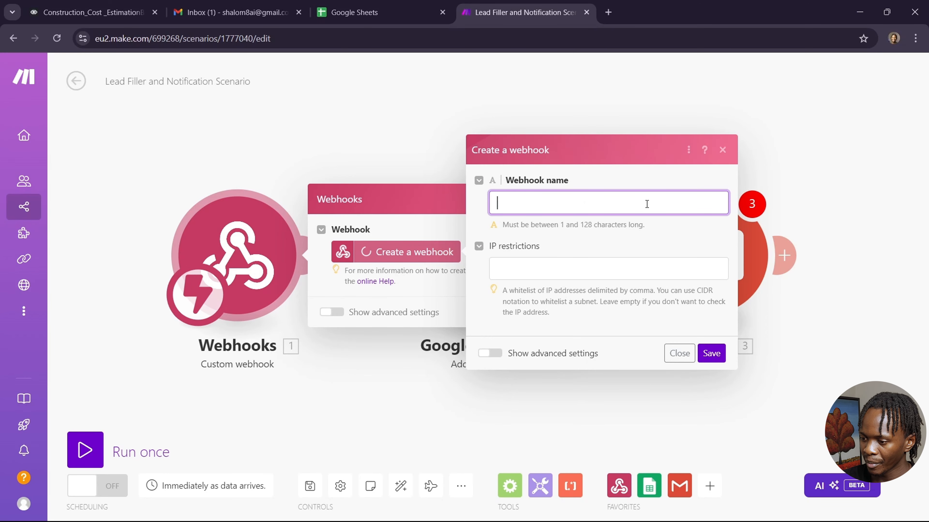
pyautogui.write('leadf')
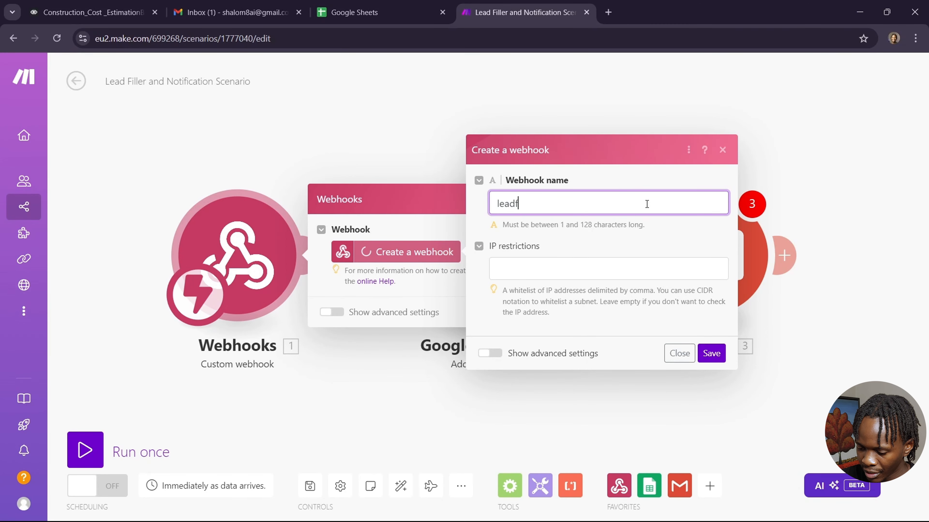
pyautogui.write('iller')
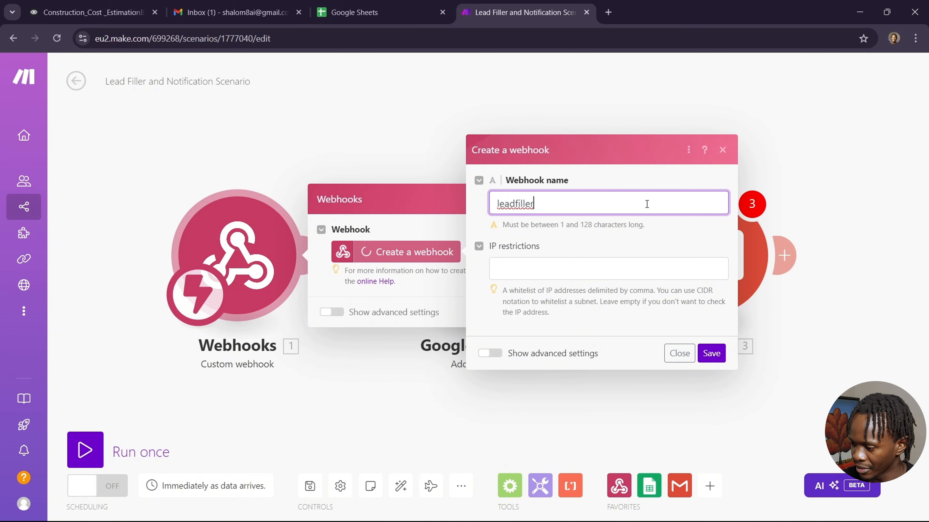
pyautogui.click(712, 360)
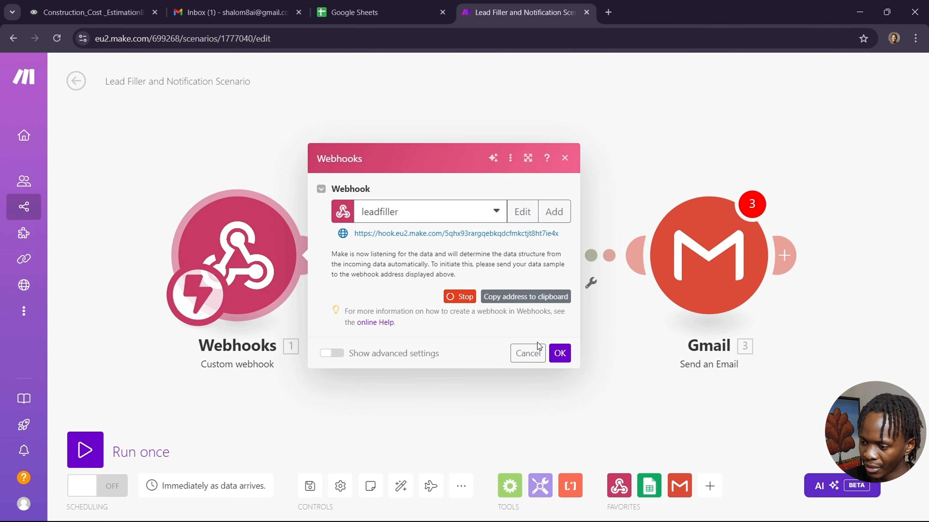
pyautogui.click(529, 298)
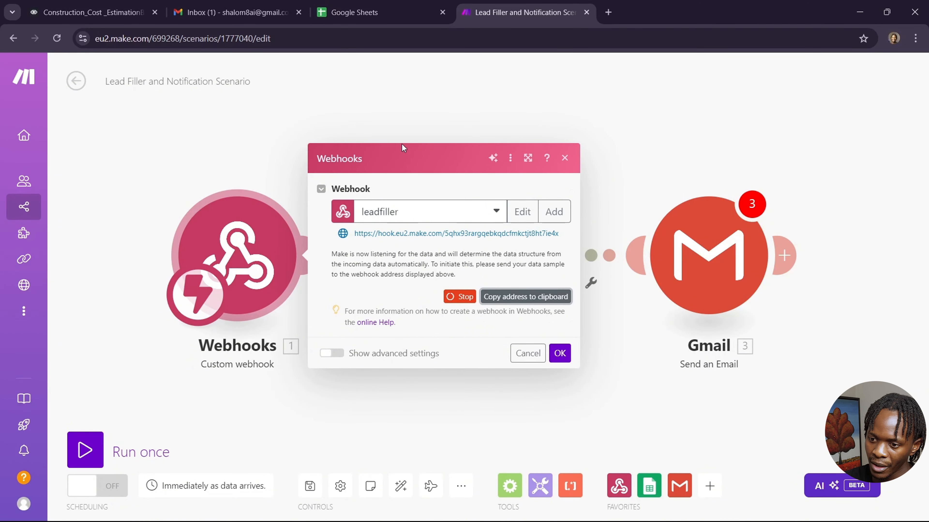
# Replace the Voiceflow API block's request URL with the pasted Make webhook address.
pyautogui.click(127, 13)
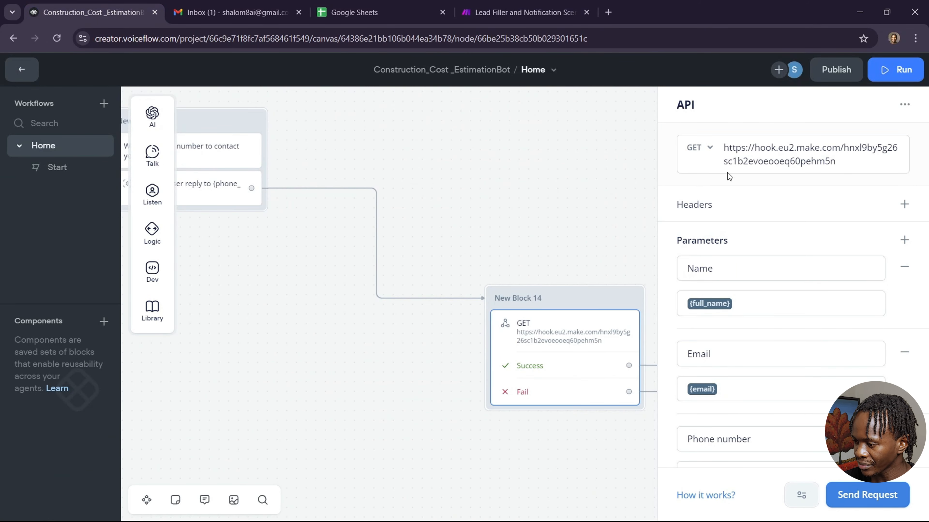
pyautogui.moveTo(838, 162); pyautogui.dragTo(698, 148)
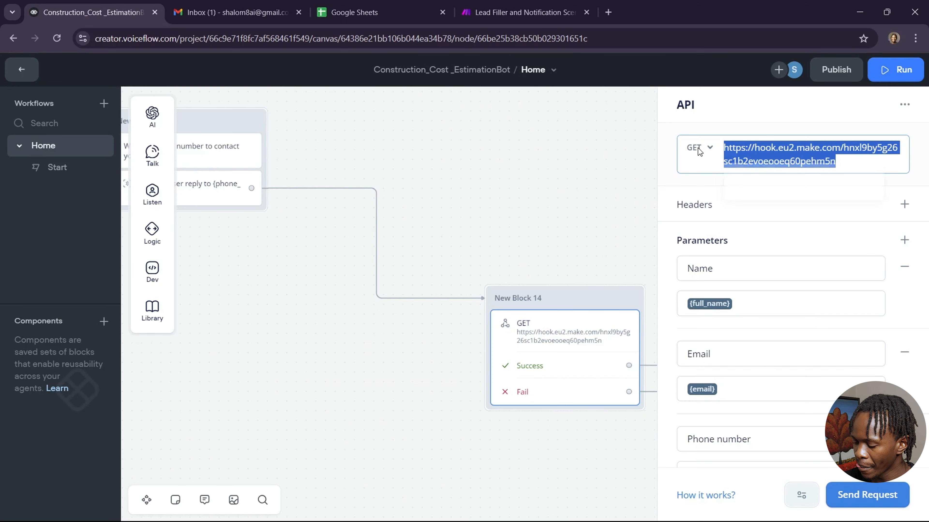
pyautogui.press('BackSpace')
pyautogui.rightClick(747, 143)
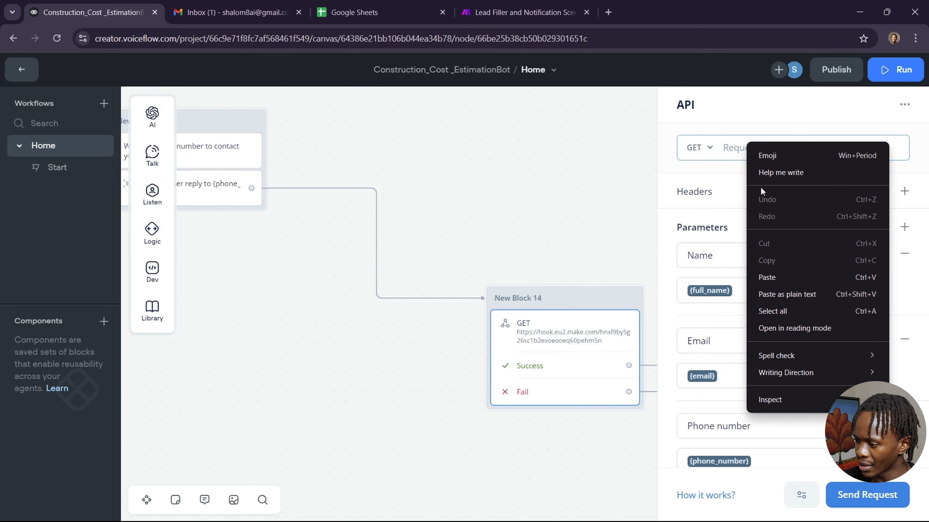
pyautogui.click(789, 280)
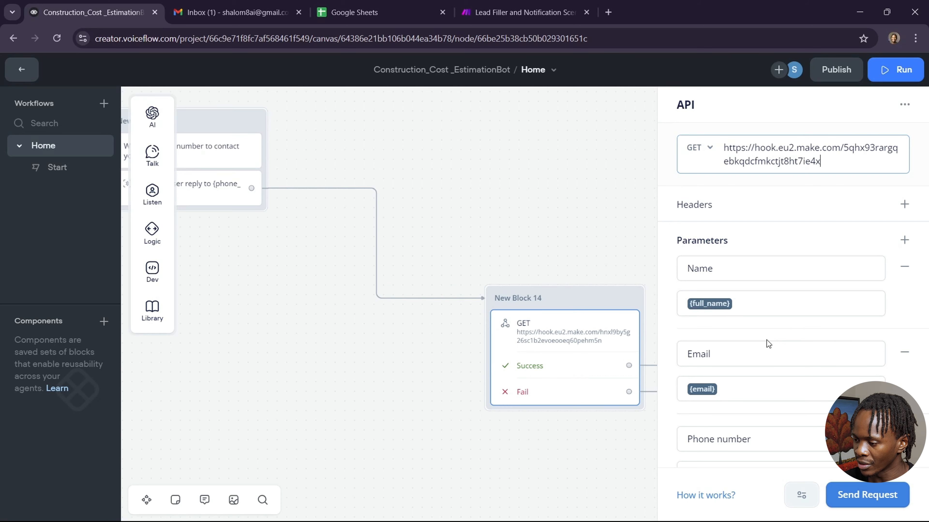
# Re-enter the Name parameter mapped to {full_name}.
pyautogui.scroll(-2, 767, 340)
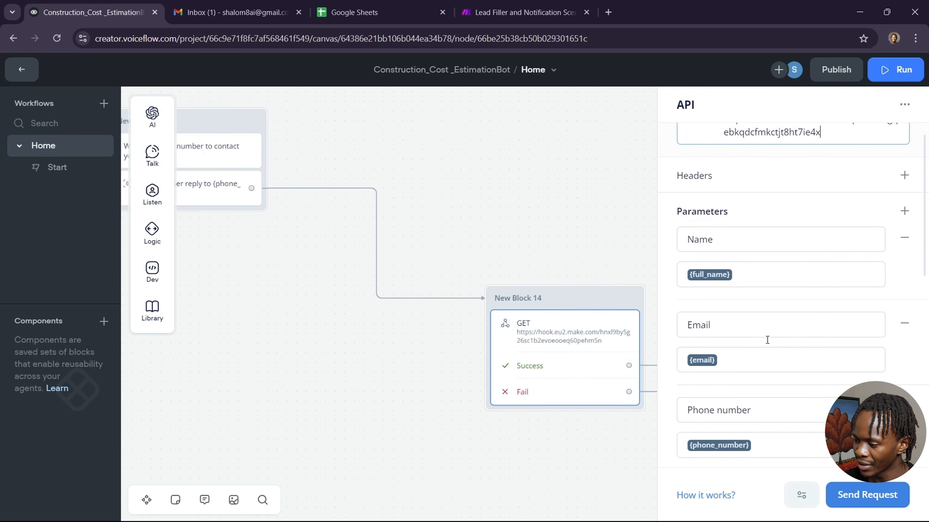
pyautogui.scroll(-1, 767, 340)
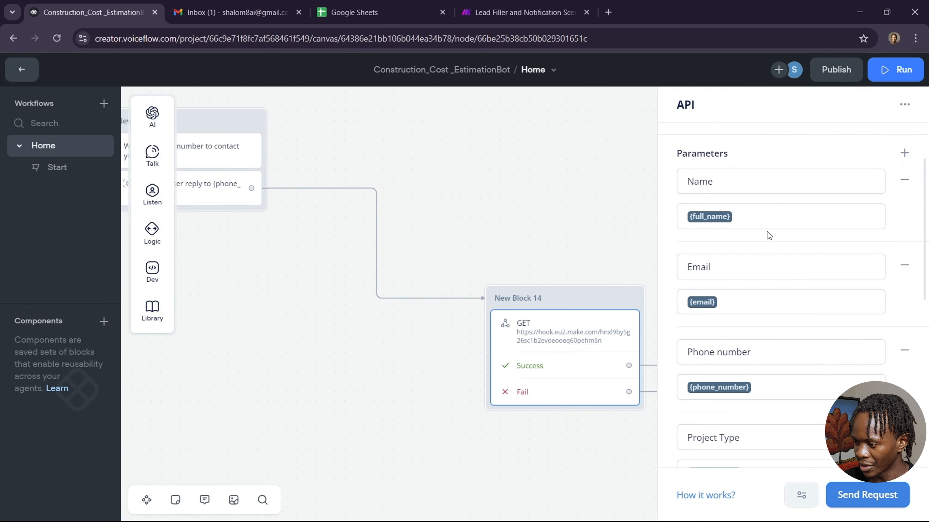
pyautogui.click(726, 185)
pyautogui.press('BackSpace')
pyautogui.press('BackSpace')
pyautogui.press('BackSpace')
pyautogui.press('BackSpace')
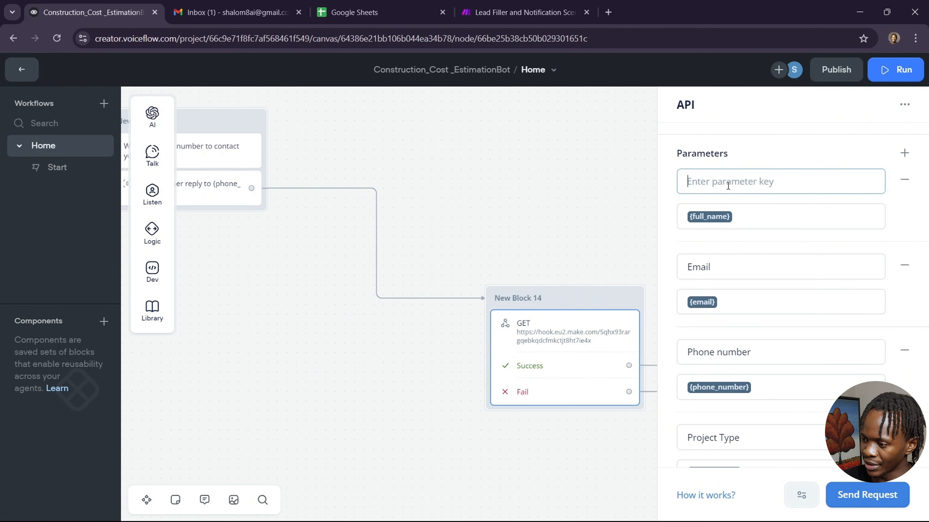
pyautogui.click(749, 212)
pyautogui.press('BackSpace')
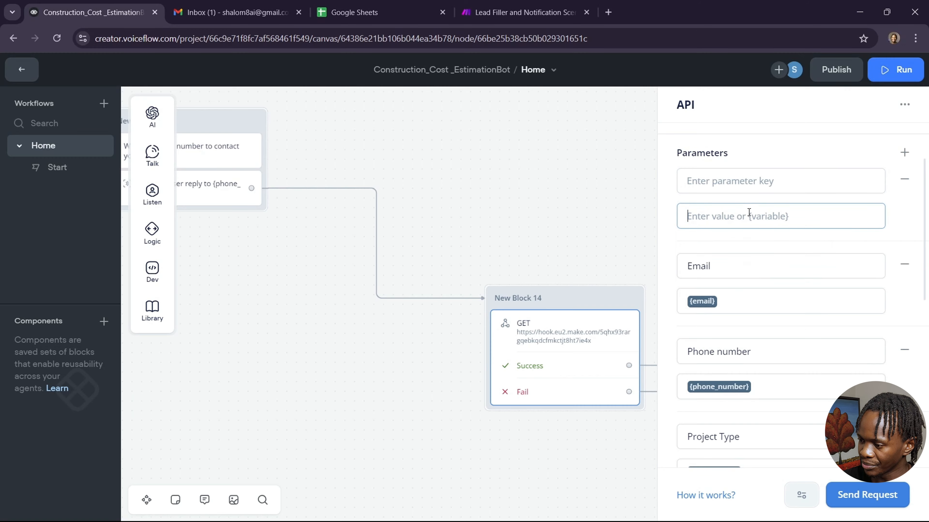
pyautogui.click(722, 179)
pyautogui.write('Name')
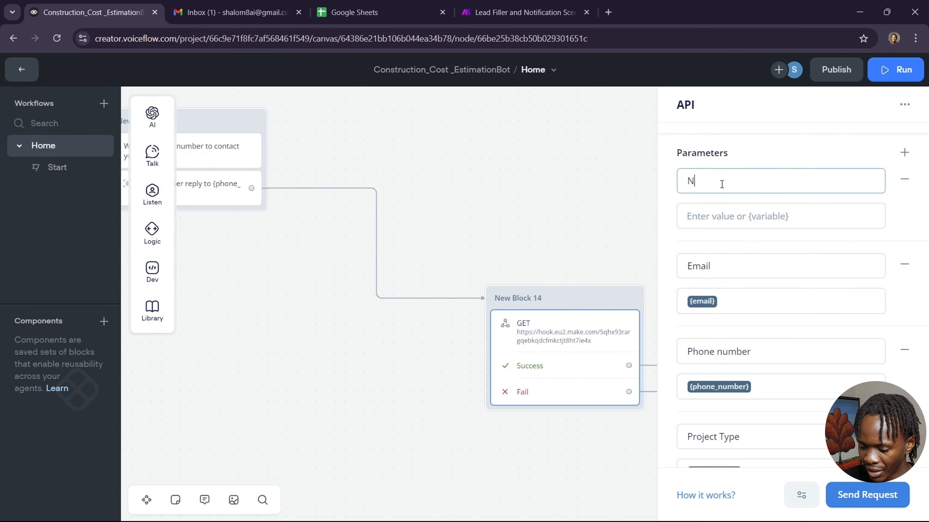
pyautogui.click(728, 215)
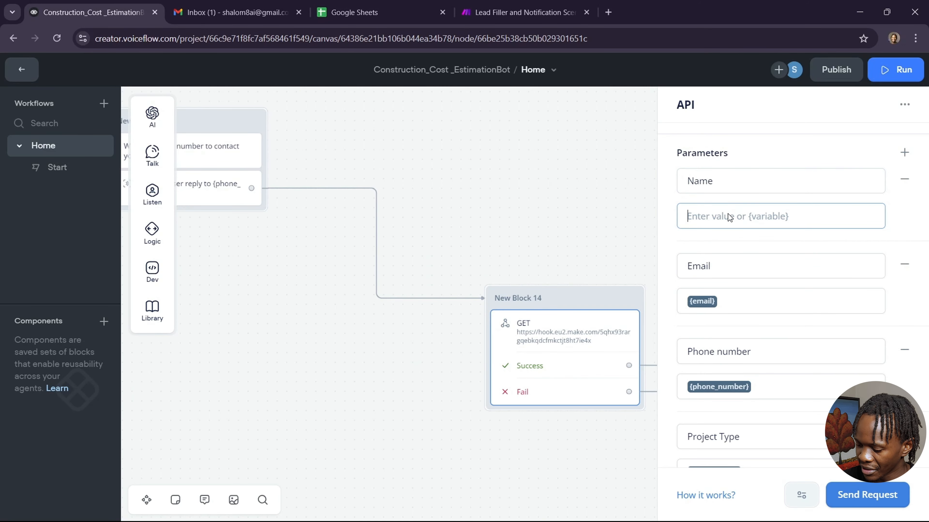
pyautogui.write('{')
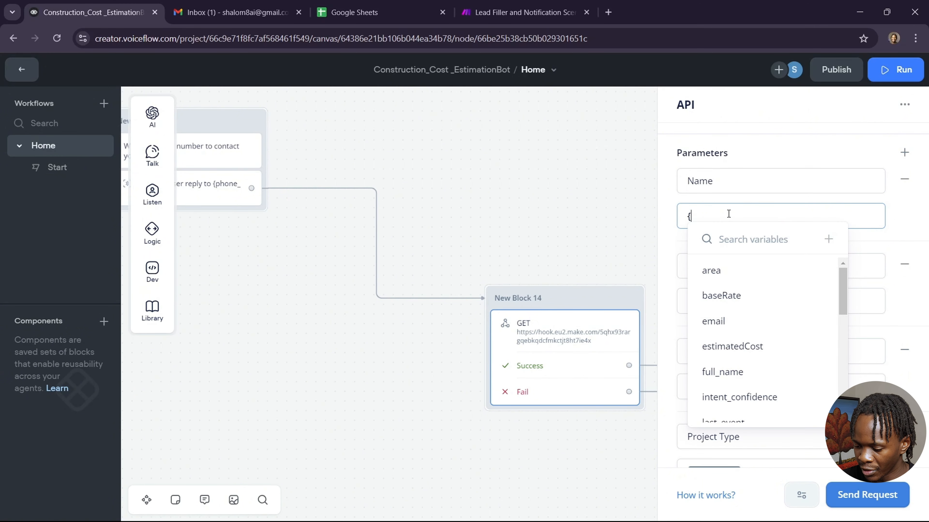
pyautogui.write('fu')
pyautogui.click(746, 270)
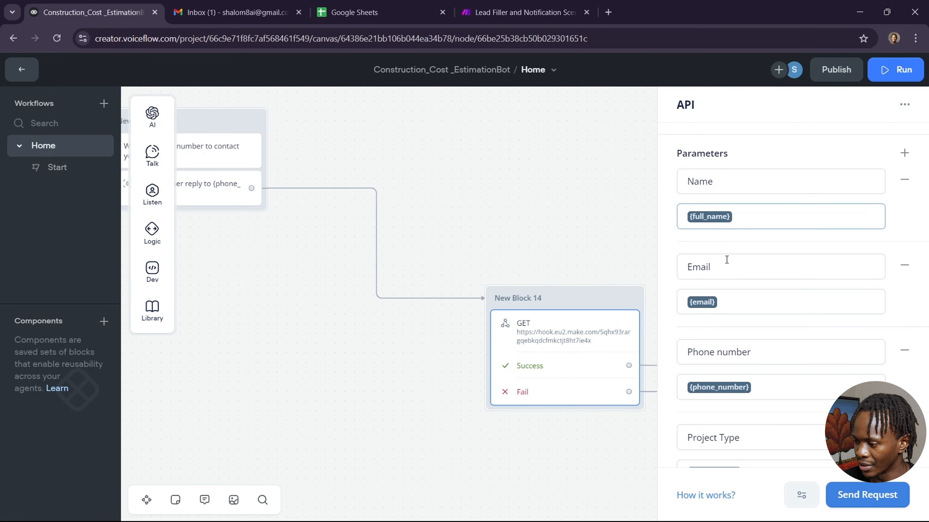
pyautogui.scroll(-5, 732, 267)
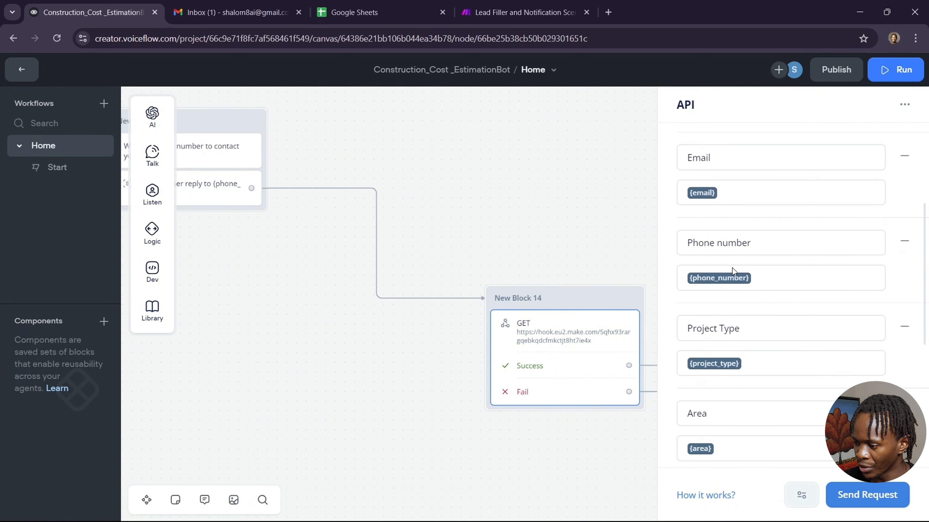
pyautogui.scroll(-6, 732, 268)
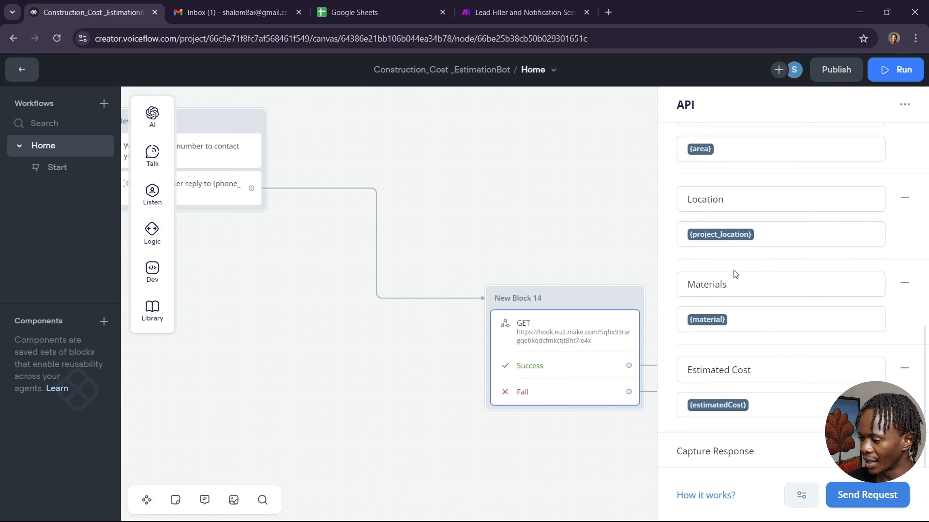
# Start a test request, entering the sample lead's name, email, phone and Commercial project type.
pyautogui.click(869, 498)
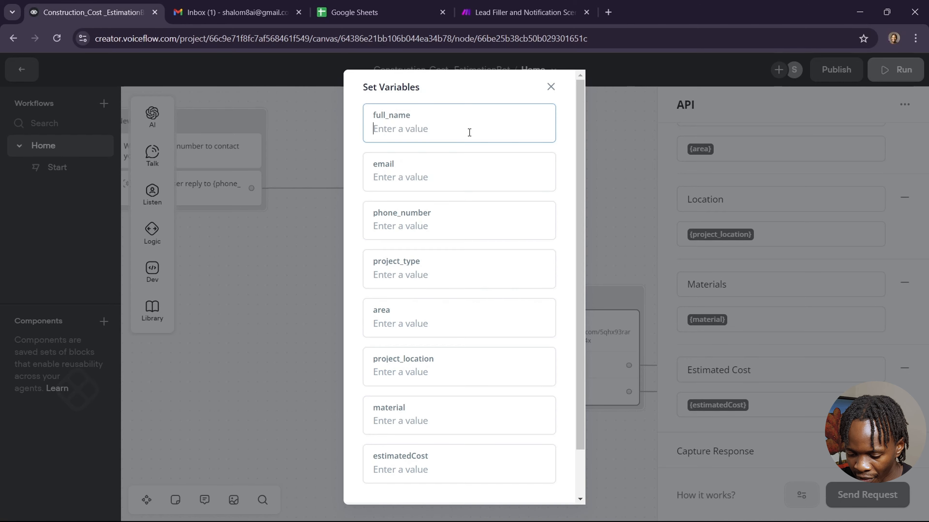
pyautogui.write('Sam')
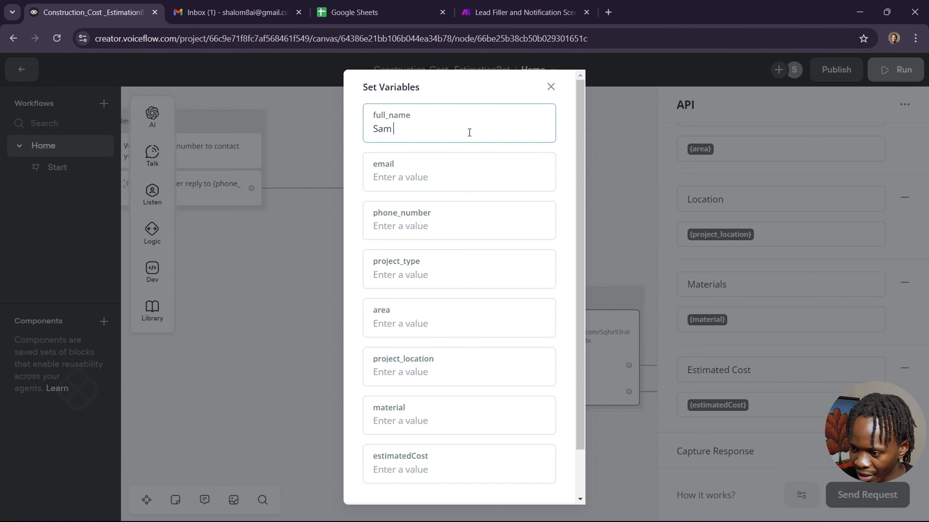
pyautogui.write(' Smith')
pyautogui.click(421, 179)
pyautogui.click(426, 225)
pyautogui.click(433, 280)
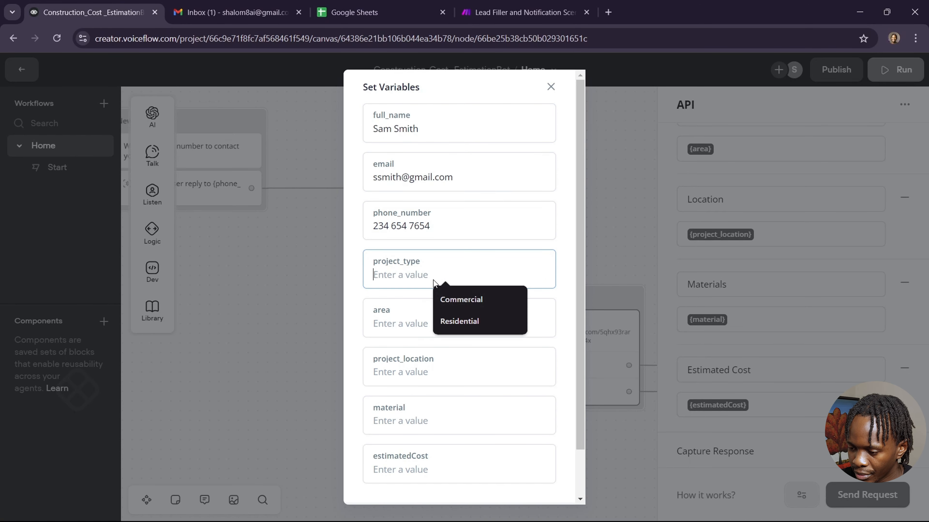
pyautogui.click(459, 299)
# Enter area 7200, location Urban, materials Premium, cost 585564, and send the request.
pyautogui.click(421, 324)
pyautogui.write('7200')
pyautogui.click(419, 373)
pyautogui.write('Urban')
pyautogui.click(411, 421)
pyautogui.write('Premium')
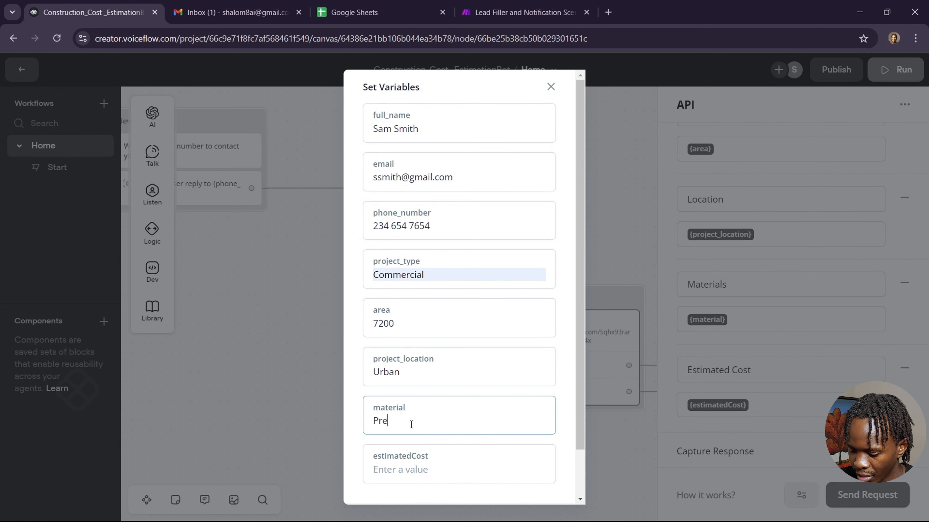
pyautogui.click(439, 455)
pyautogui.write('585564')
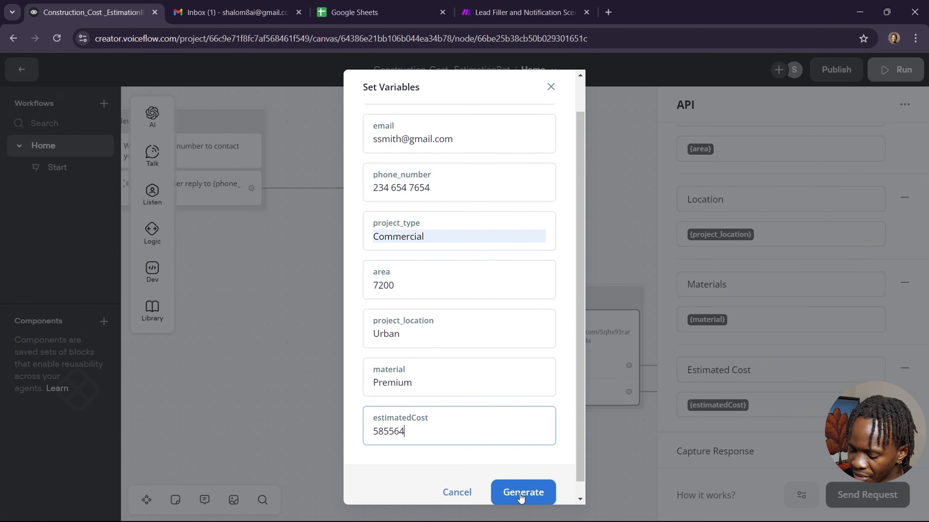
pyautogui.click(523, 492)
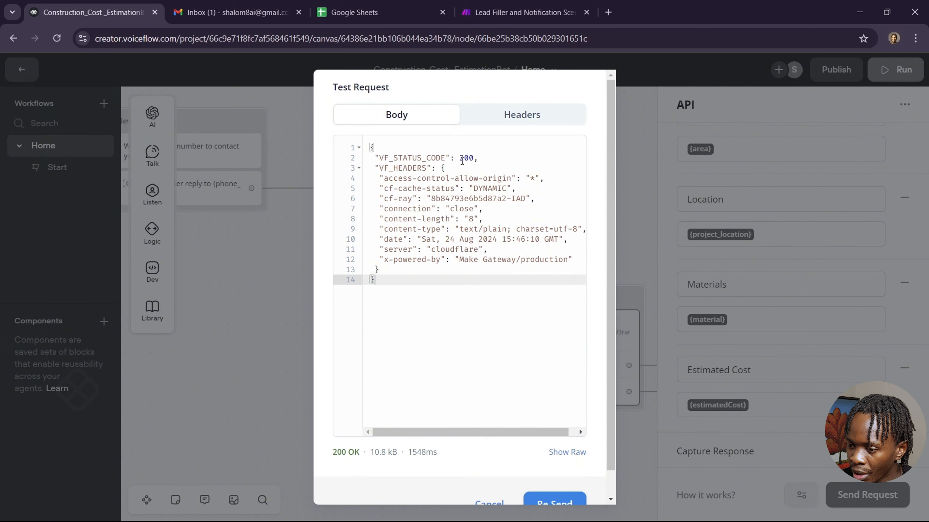
pyautogui.click(520, 15)
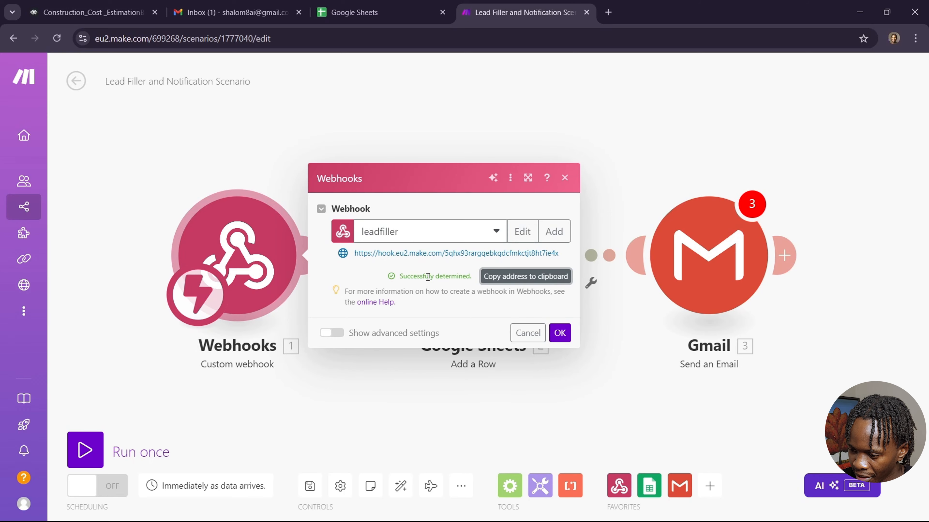
# Accept the webhook settings and choose the Construction Leads spreadsheet in the Google Sheets module.
pyautogui.click(560, 333)
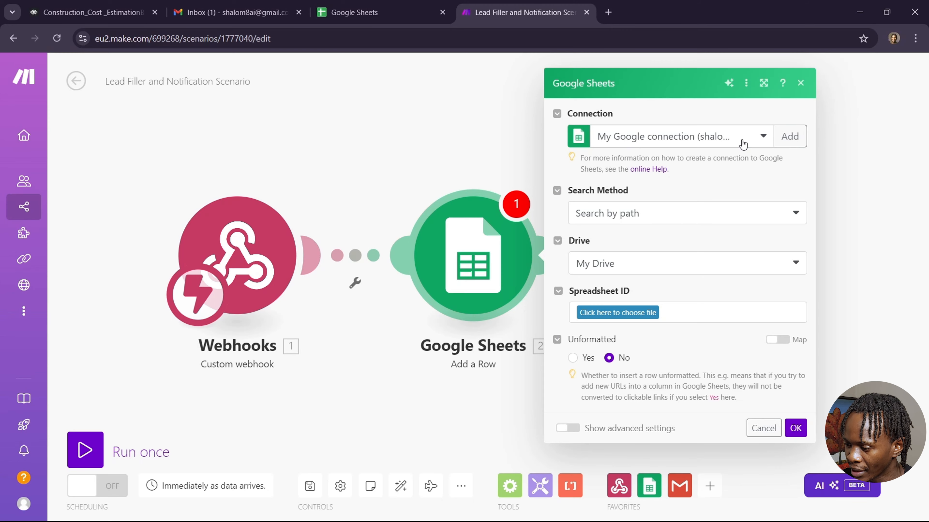
pyautogui.click(643, 313)
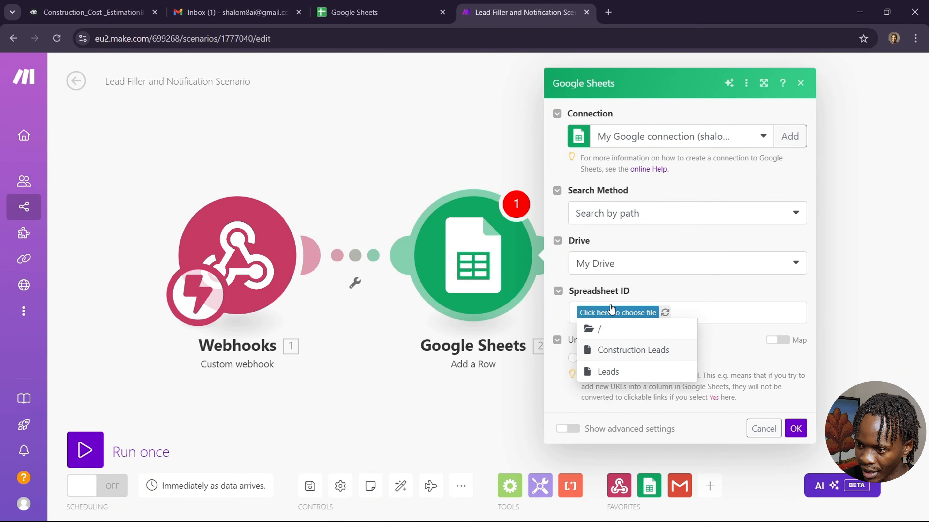
pyautogui.click(361, 12)
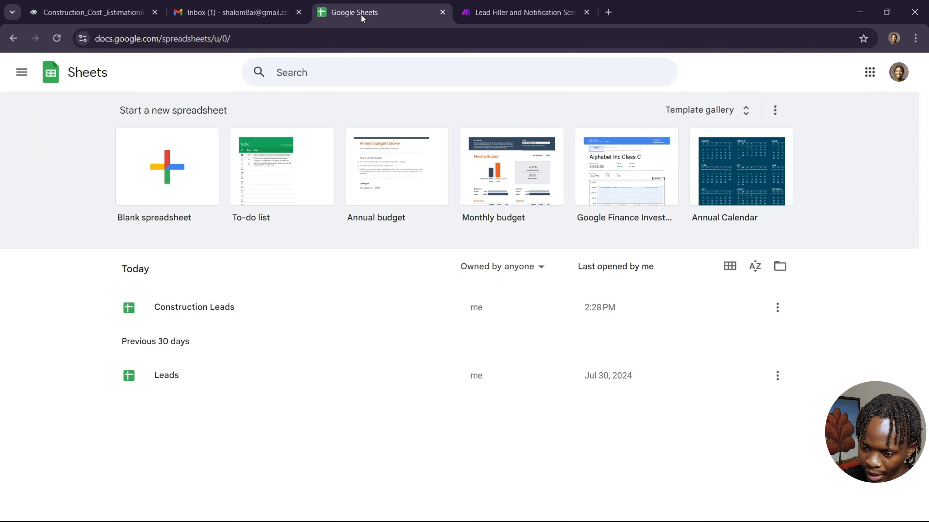
pyautogui.click(240, 311)
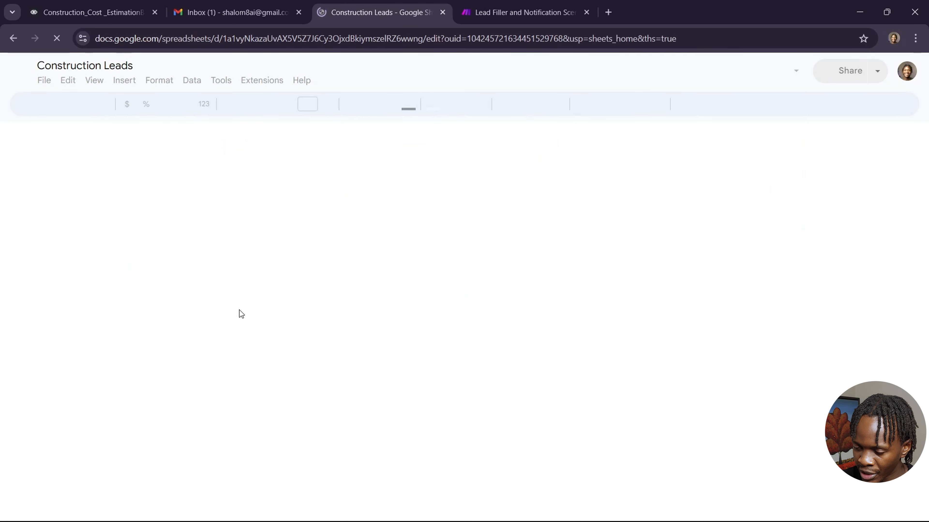
pyautogui.click(526, 13)
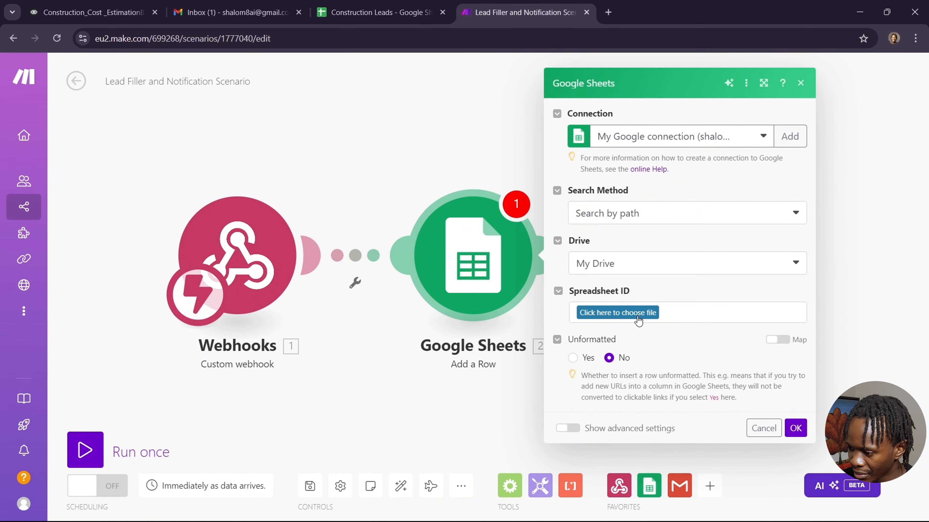
pyautogui.click(638, 314)
pyautogui.click(638, 350)
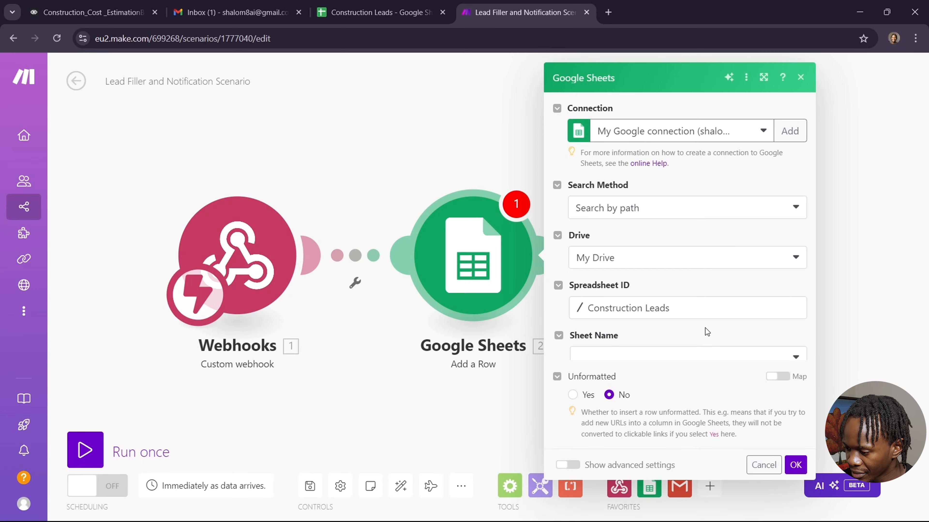
# Target Sheet1 with no header row and column range A-Z.
pyautogui.click(752, 354)
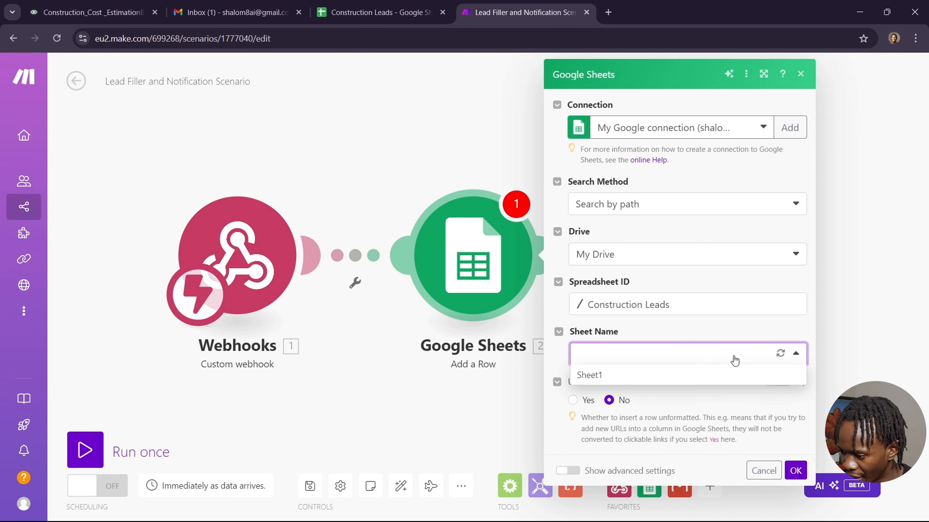
pyautogui.click(619, 376)
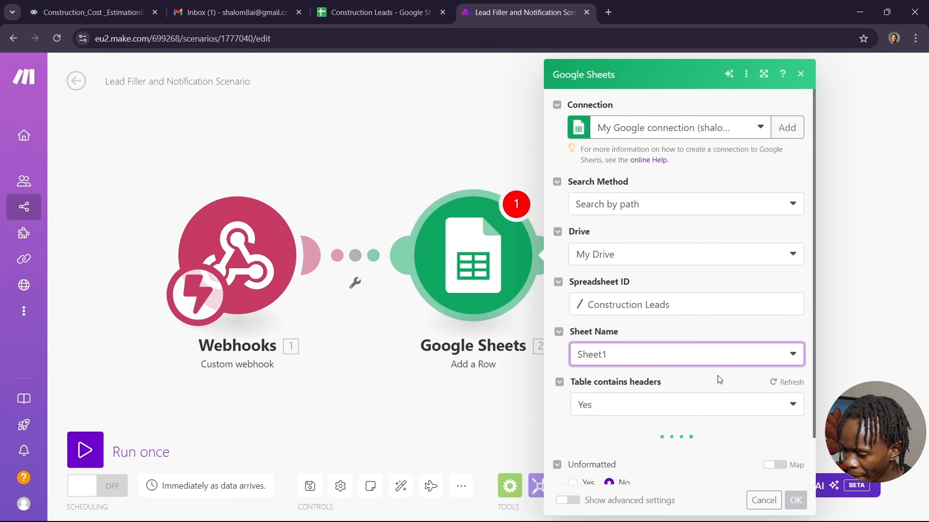
pyautogui.click(782, 408)
pyautogui.click(690, 426)
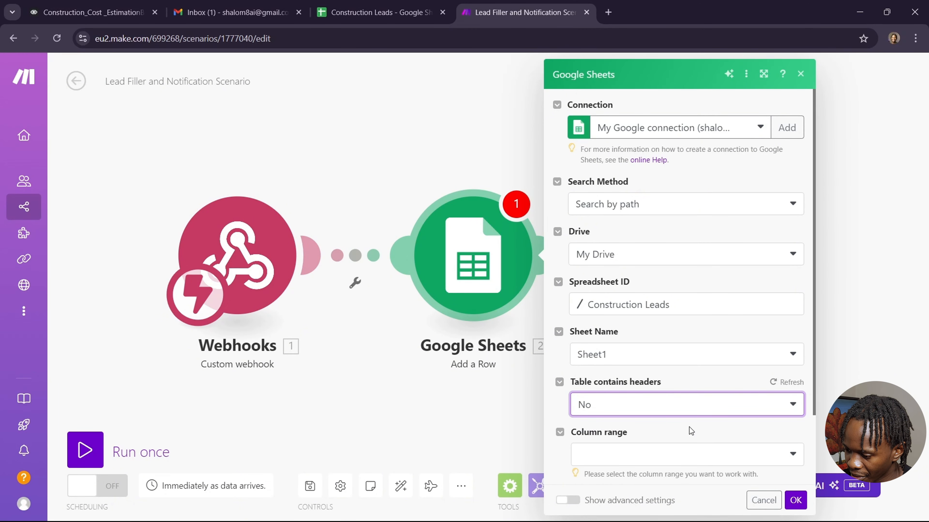
pyautogui.scroll(-1, 689, 428)
pyautogui.scroll(-1, 689, 427)
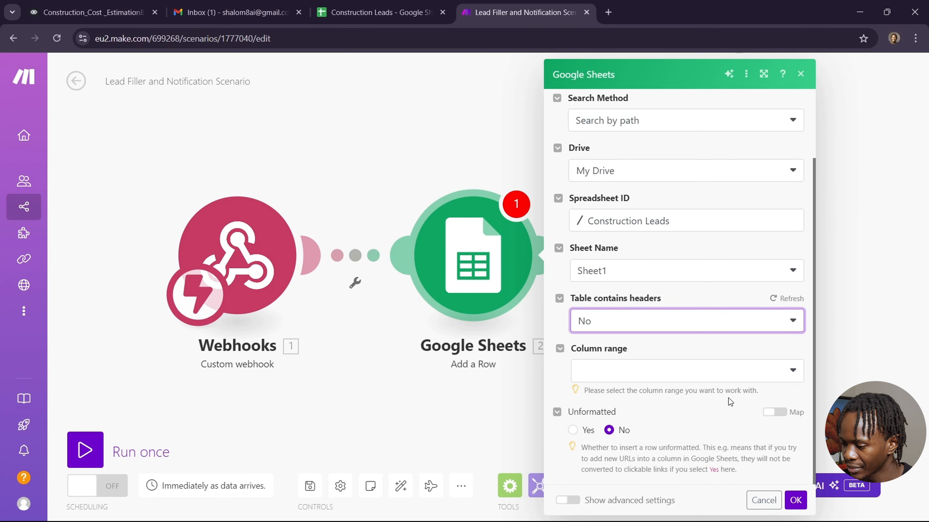
pyautogui.click(759, 371)
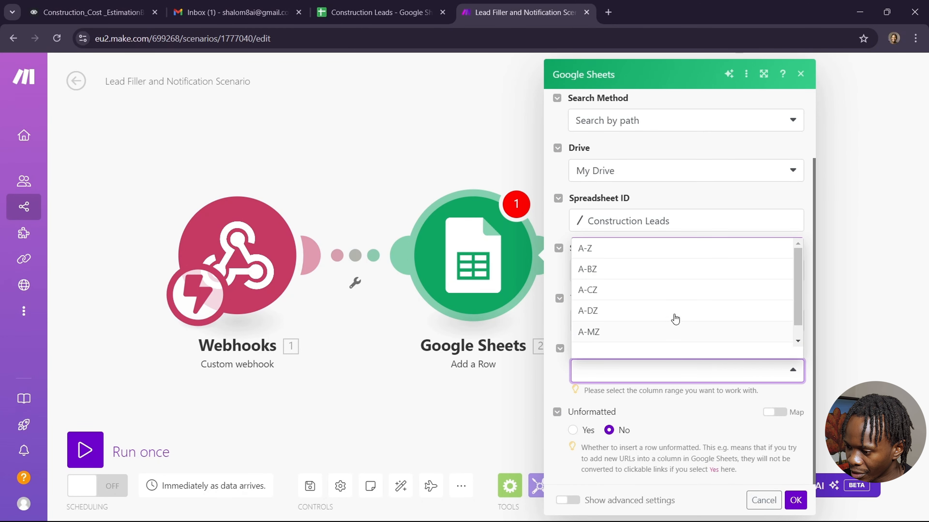
pyautogui.click(734, 254)
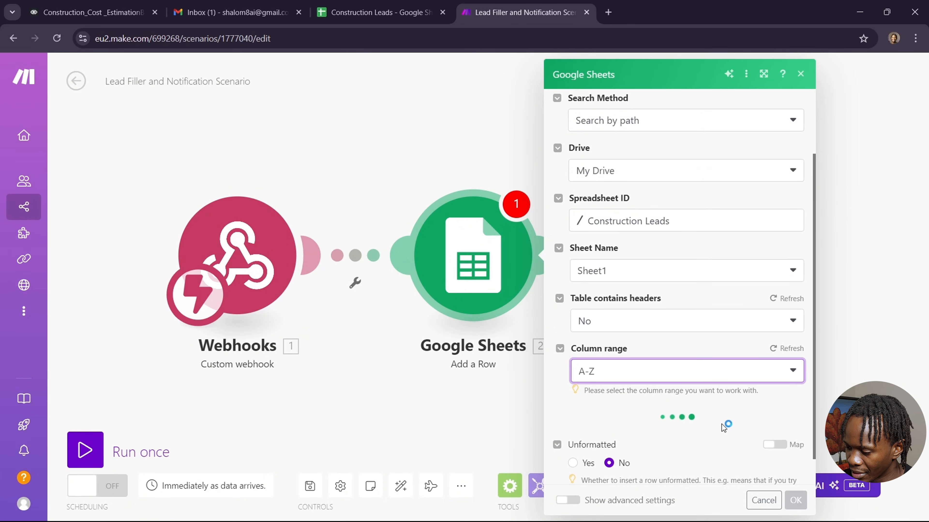
# Map columns A–C to the webhook's Name, Email and Phone number.
pyautogui.scroll(-3, 720, 423)
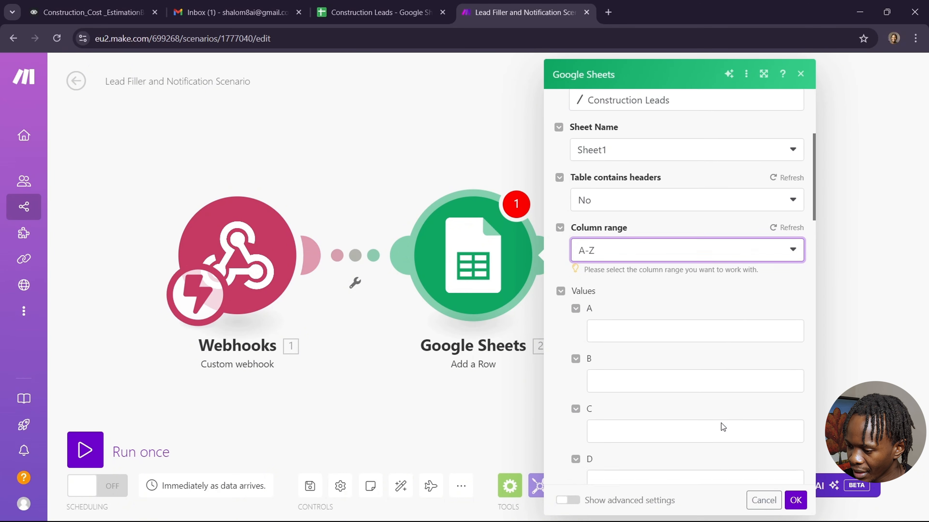
pyautogui.scroll(-1, 721, 423)
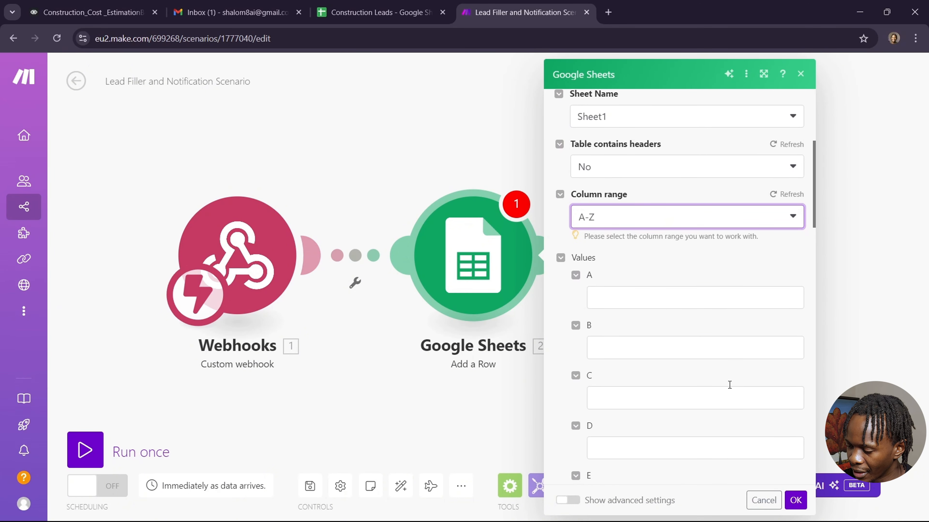
pyautogui.click(646, 299)
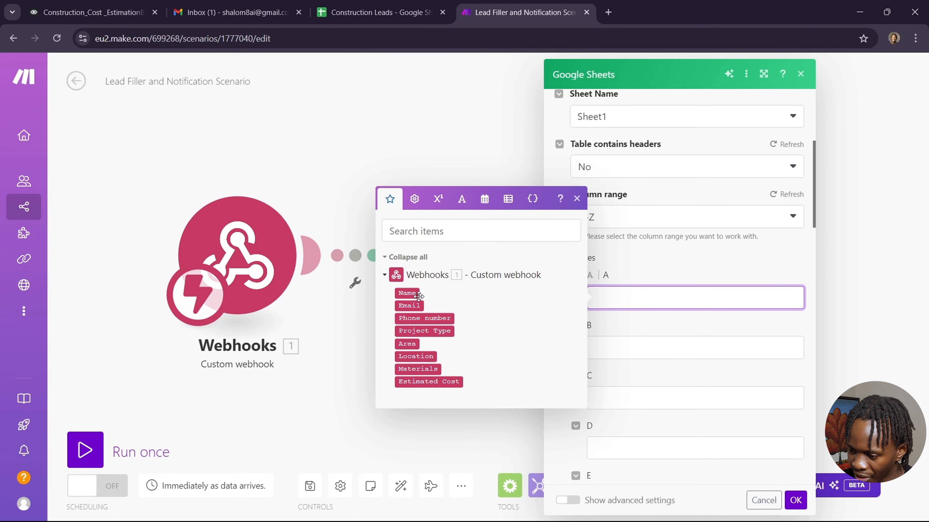
pyautogui.click(407, 293)
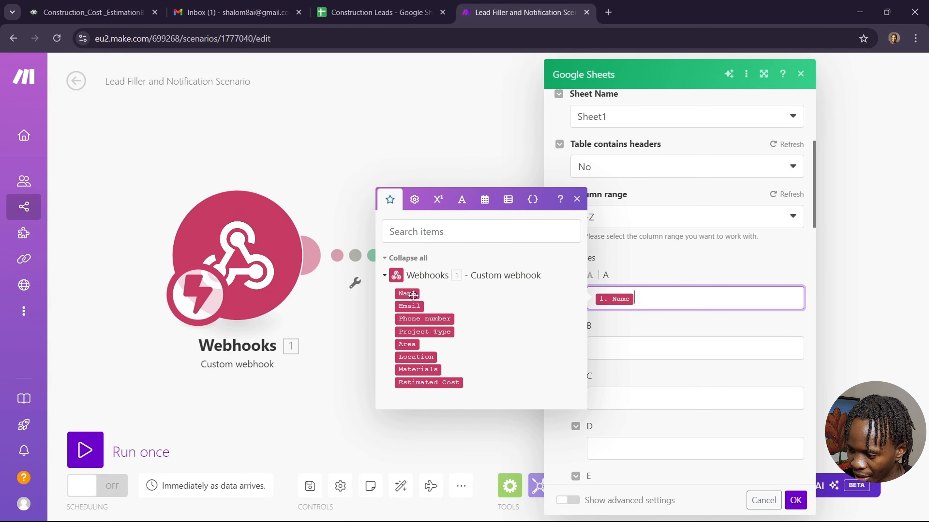
pyautogui.click(631, 343)
pyautogui.click(421, 357)
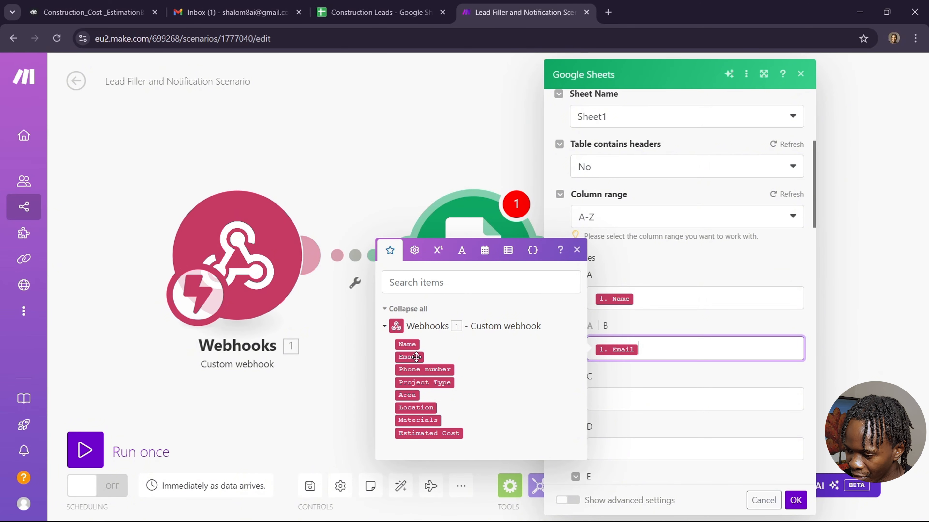
pyautogui.click(629, 397)
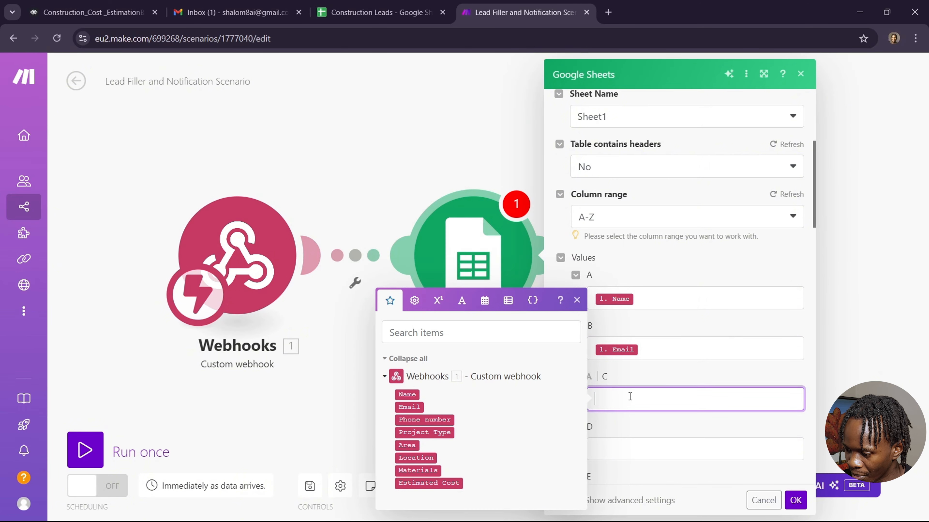
pyautogui.click(440, 420)
# Map columns D–H to Project Type, Area, Location, Materials and Estimated Cost, then save.
pyautogui.scroll(-2, 706, 394)
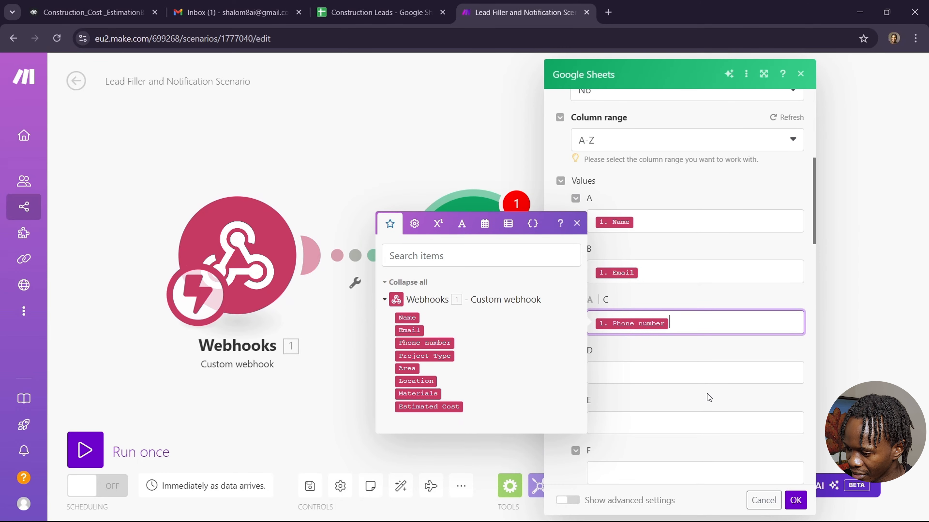
pyautogui.click(655, 377)
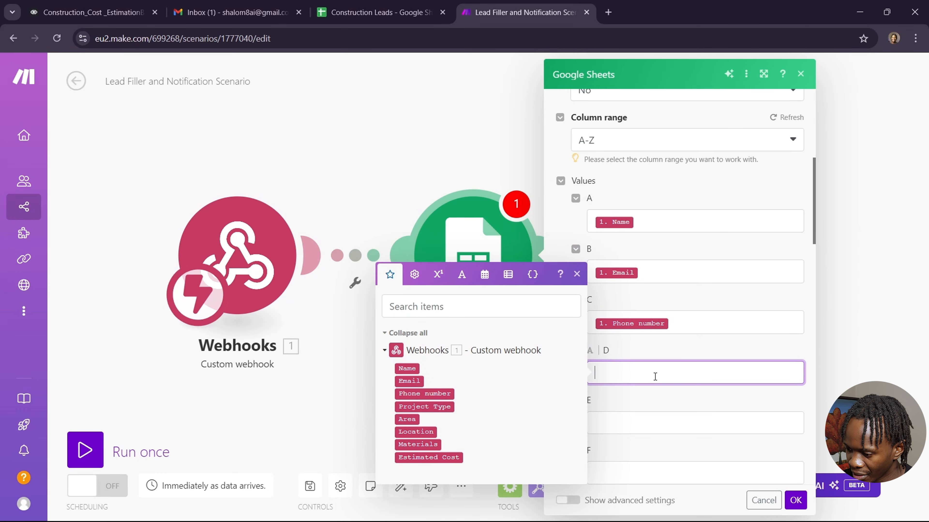
pyautogui.click(442, 407)
pyautogui.click(672, 422)
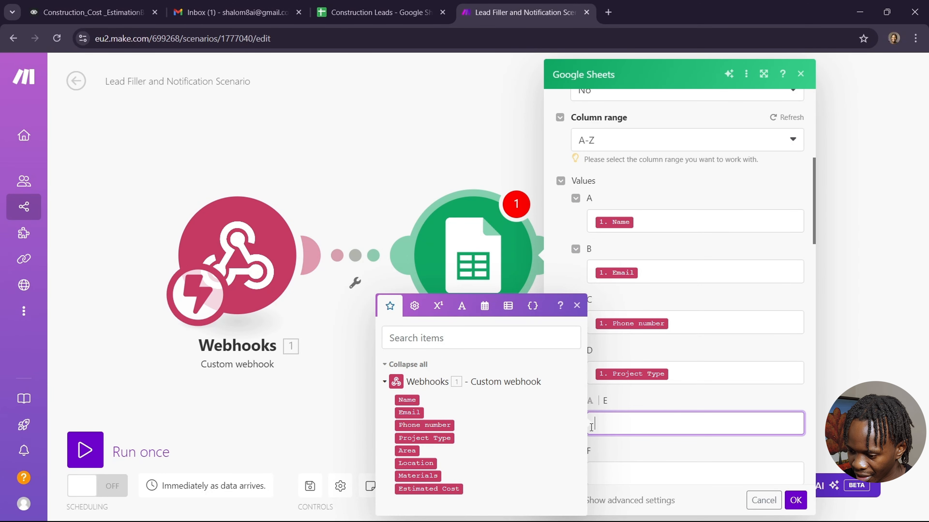
pyautogui.click(411, 452)
pyautogui.click(623, 472)
pyautogui.scroll(-2, 663, 440)
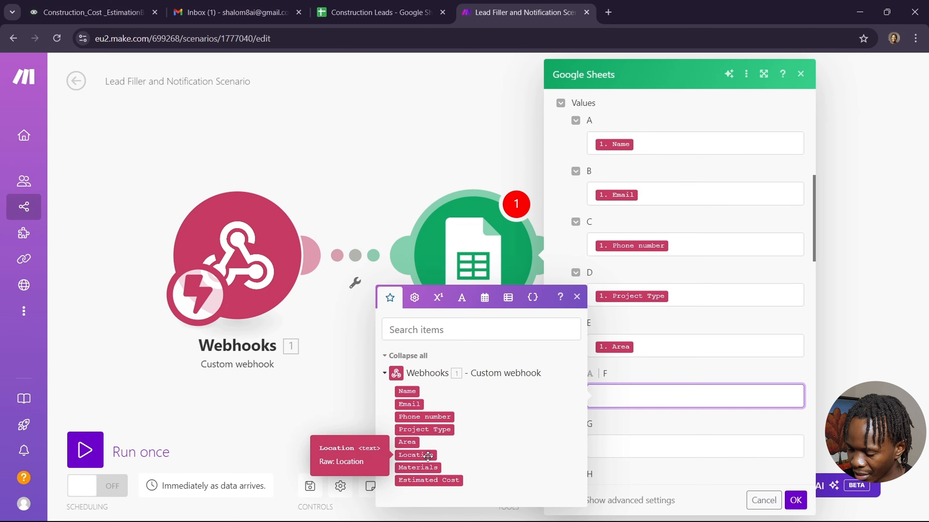
pyautogui.click(415, 455)
pyautogui.scroll(-1, 703, 412)
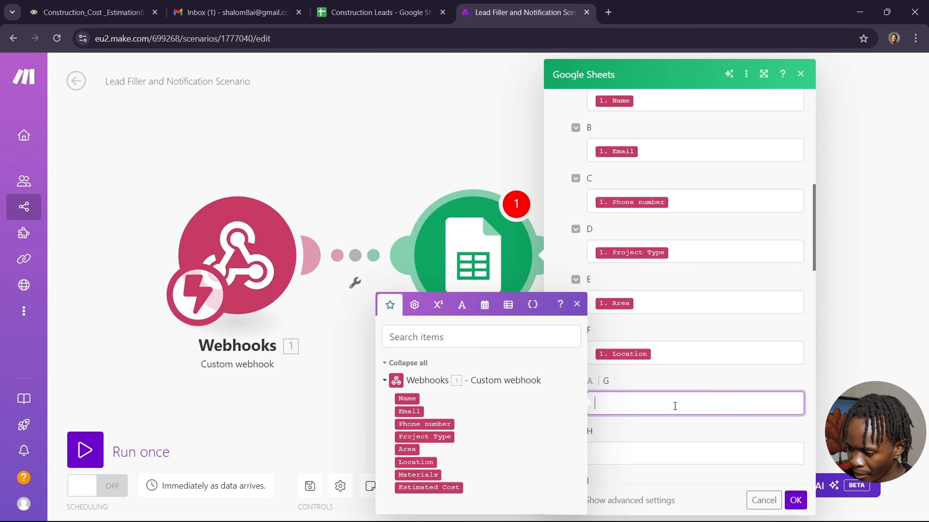
pyautogui.click(674, 406)
pyautogui.click(434, 476)
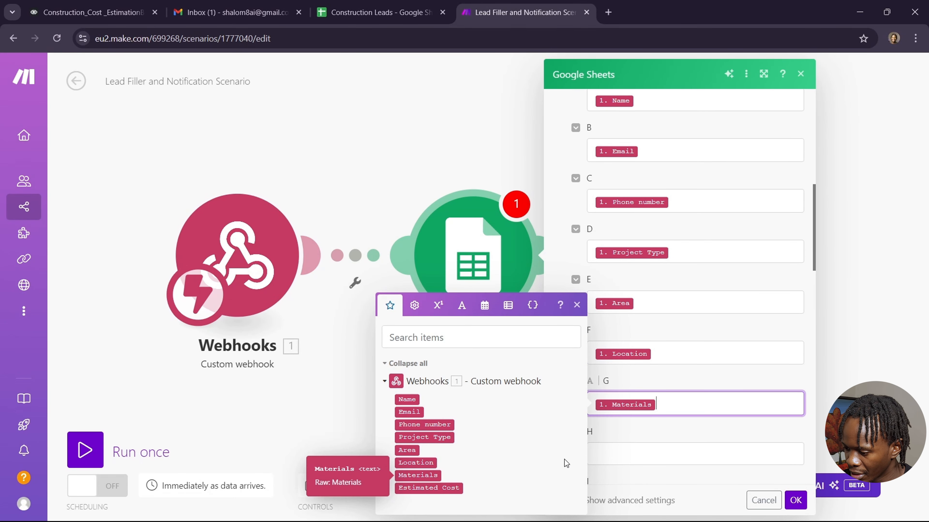
pyautogui.click(623, 456)
pyautogui.click(457, 489)
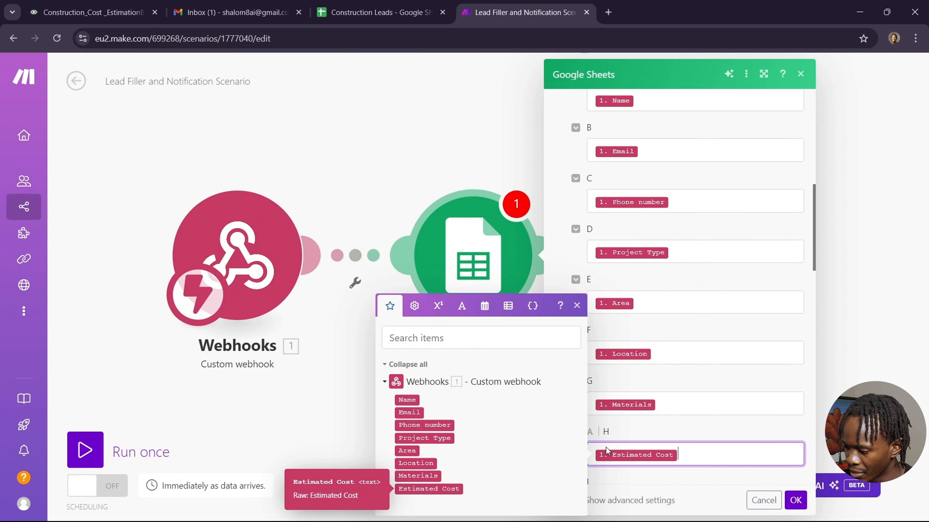
pyautogui.click(796, 500)
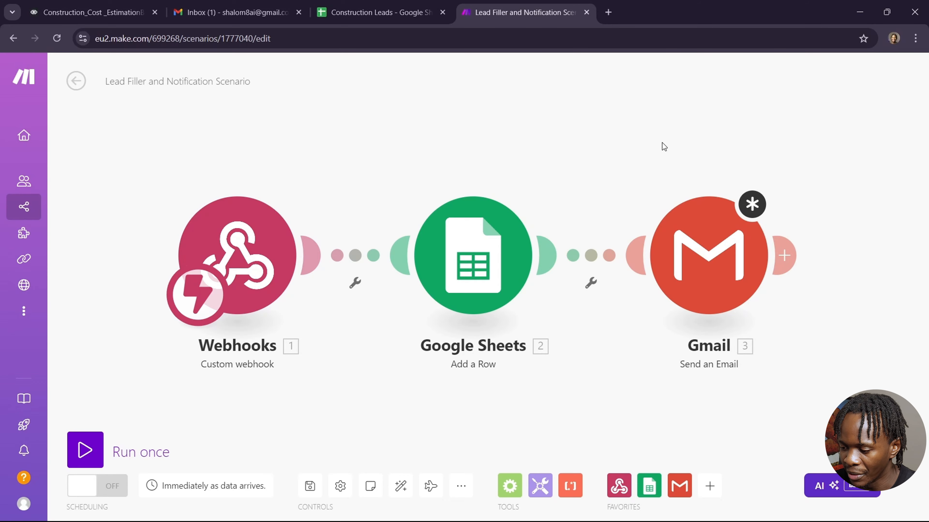
# Fill the Gmail step with the recipient address, subject 'New Lead' and a follow-up-the-inquiry message body.
pyautogui.click(690, 216)
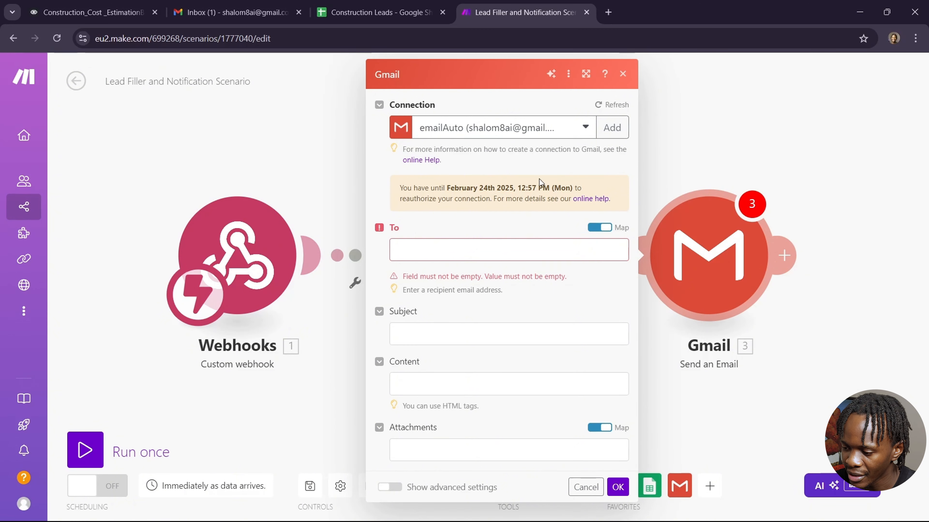
pyautogui.click(524, 251)
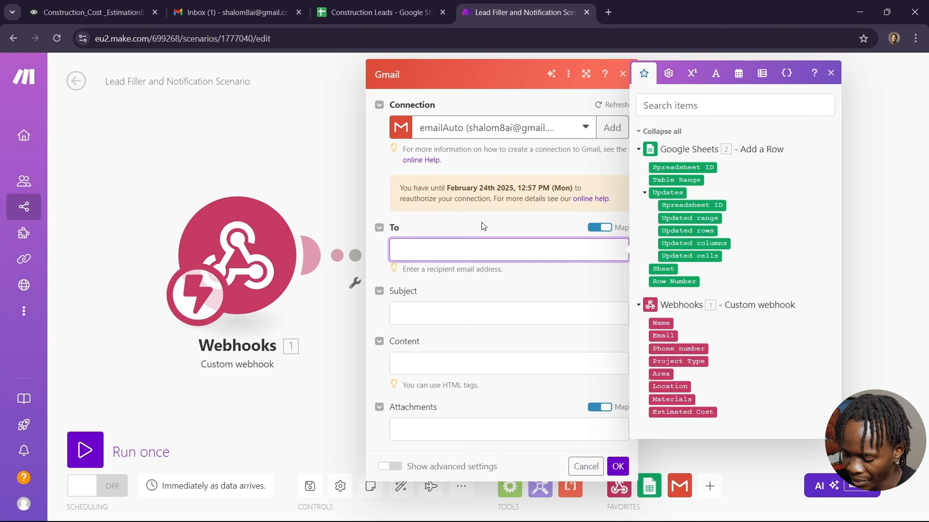
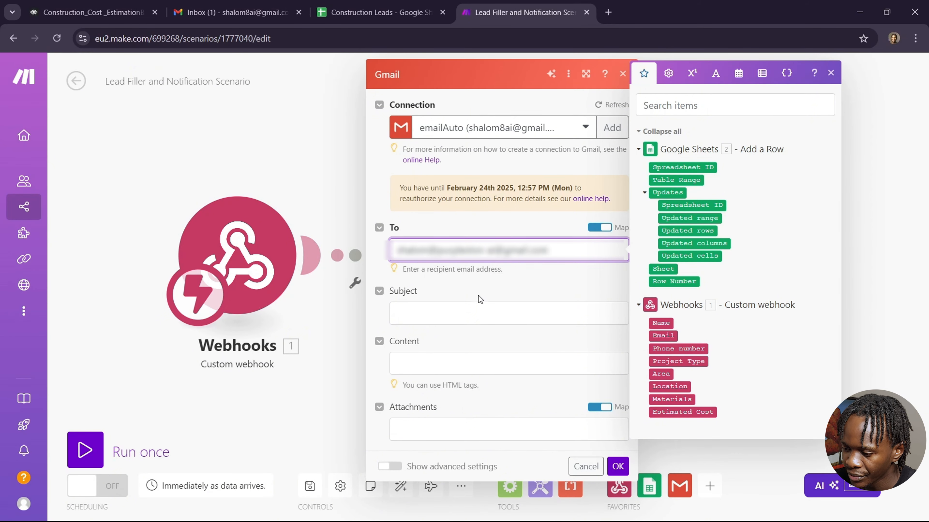
pyautogui.click(479, 310)
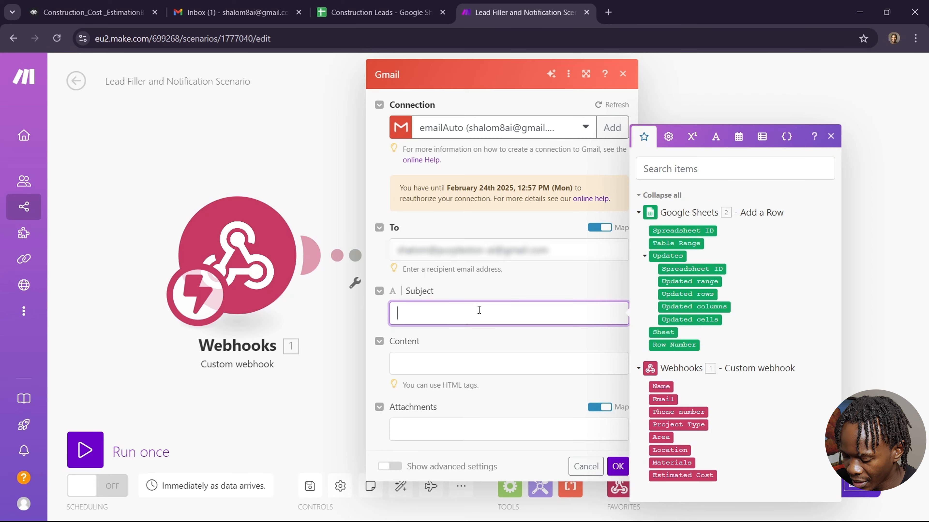
pyautogui.write('New Lead')
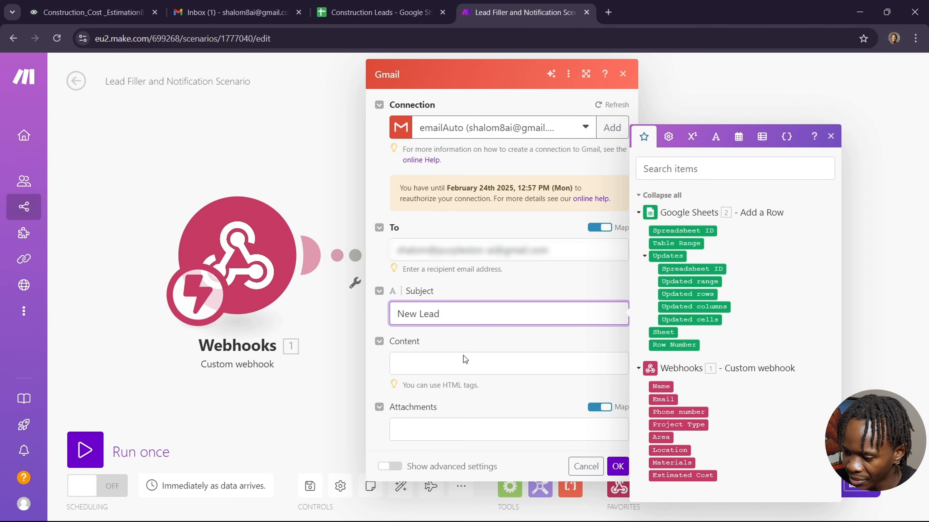
pyautogui.click(464, 367)
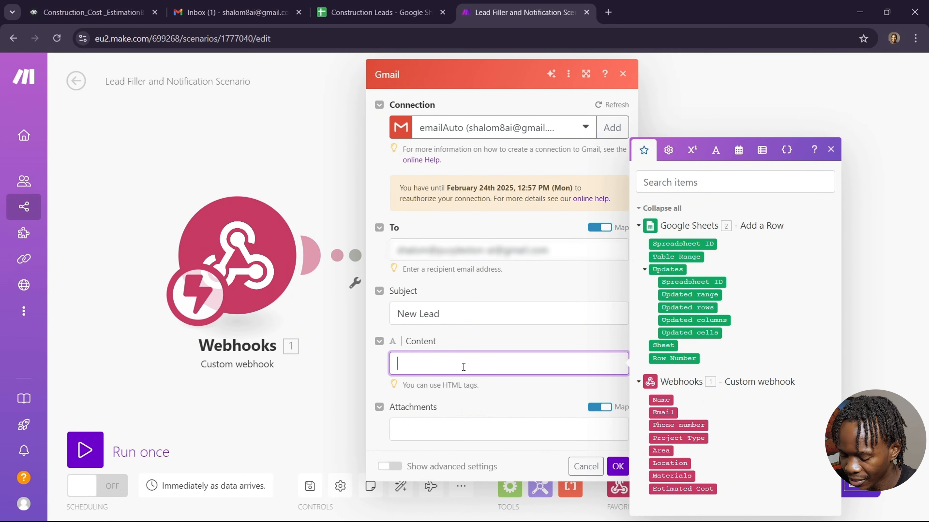
pyautogui.write('Hey')
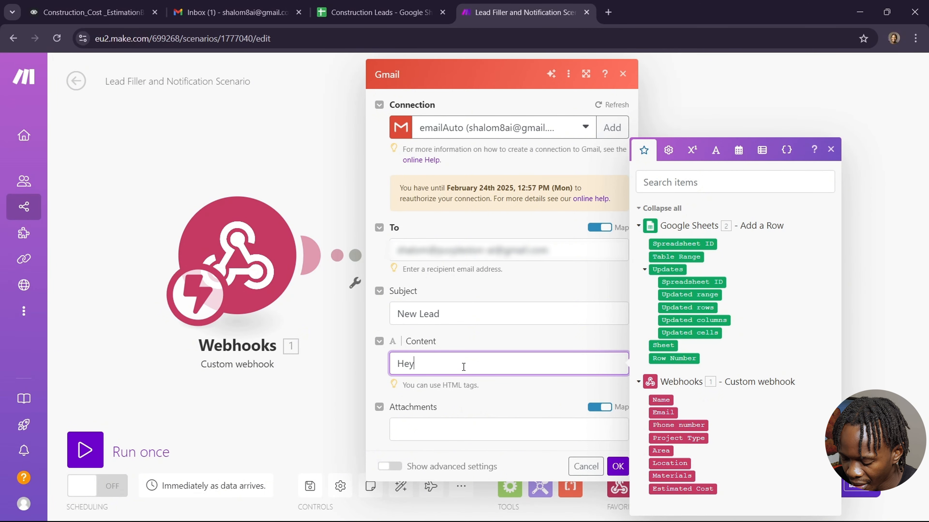
pyautogui.write(' Shalom')
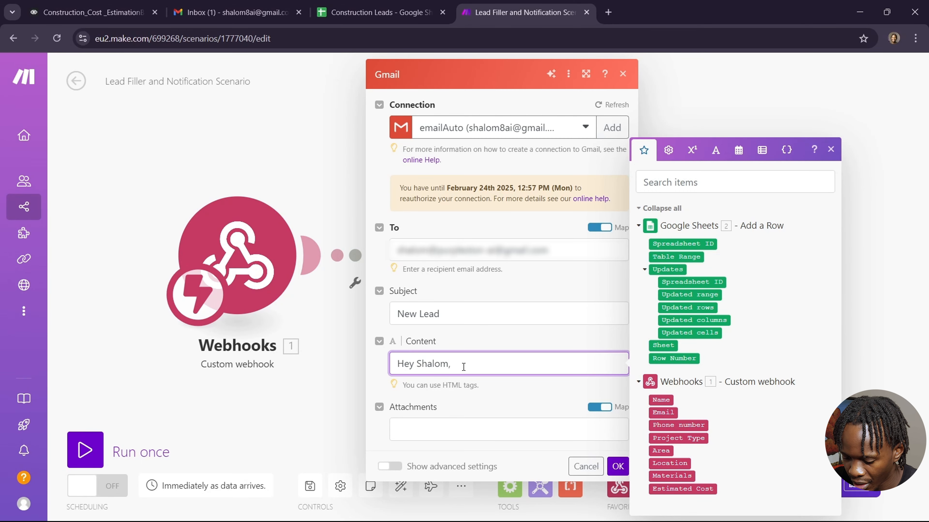
pyautogui.write(', We ha')
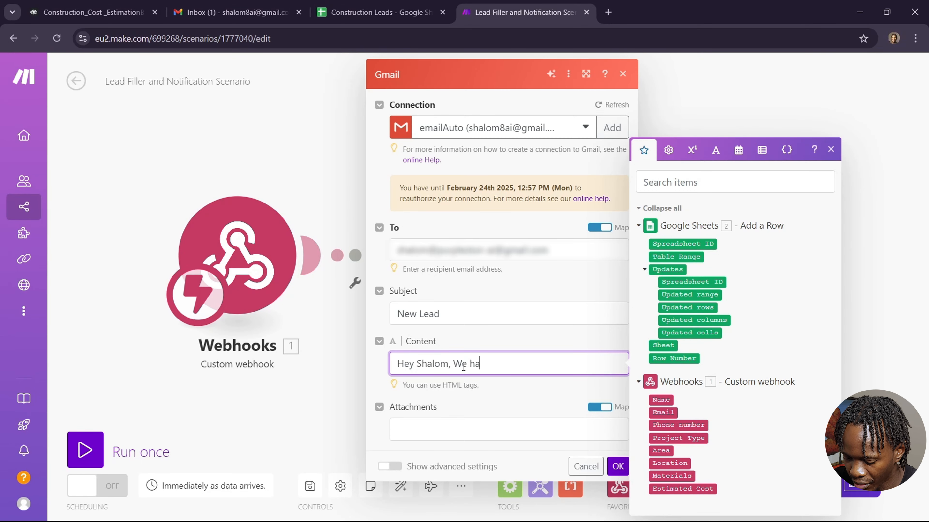
pyautogui.write('ve a new lead')
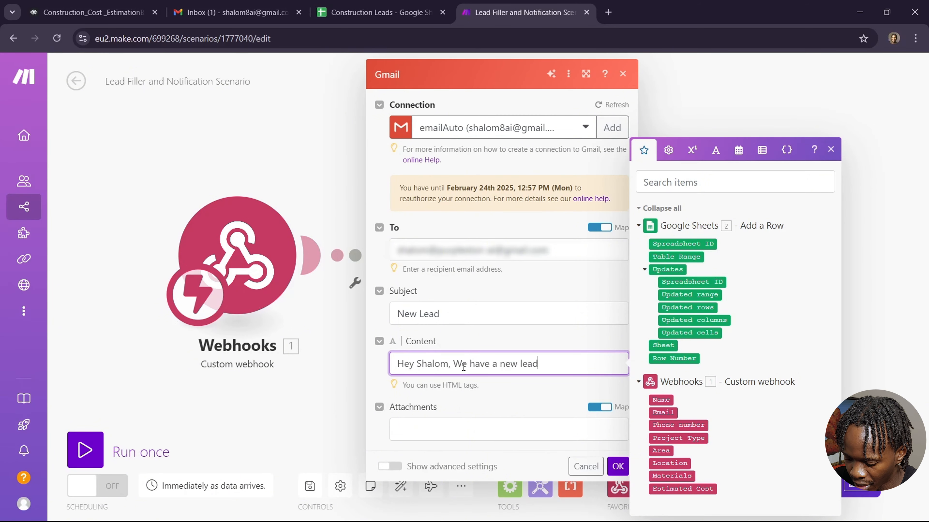
pyautogui.write('. Kindl')
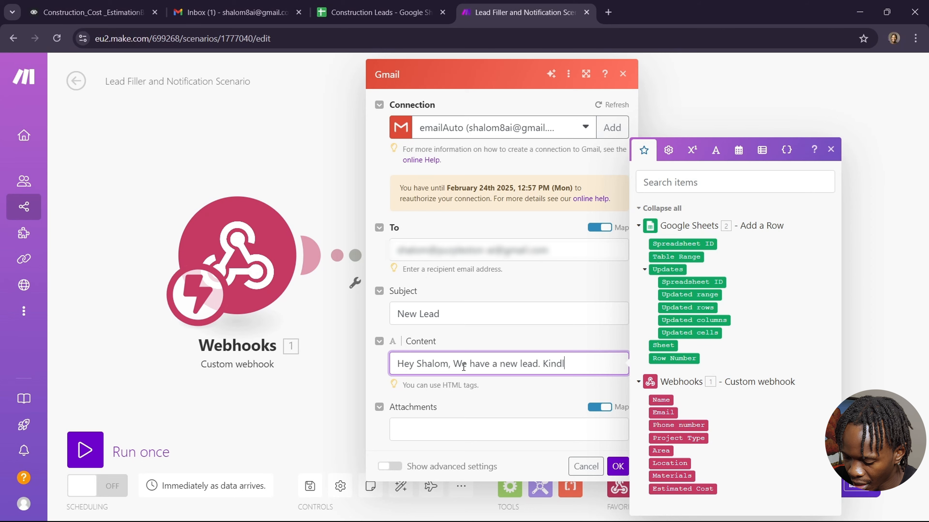
pyautogui.write('y follow ')
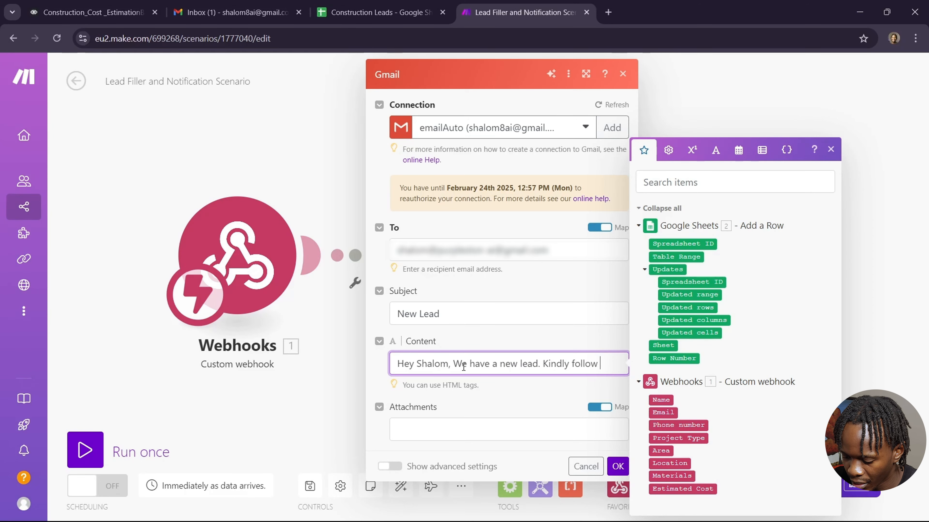
pyautogui.write('up with')
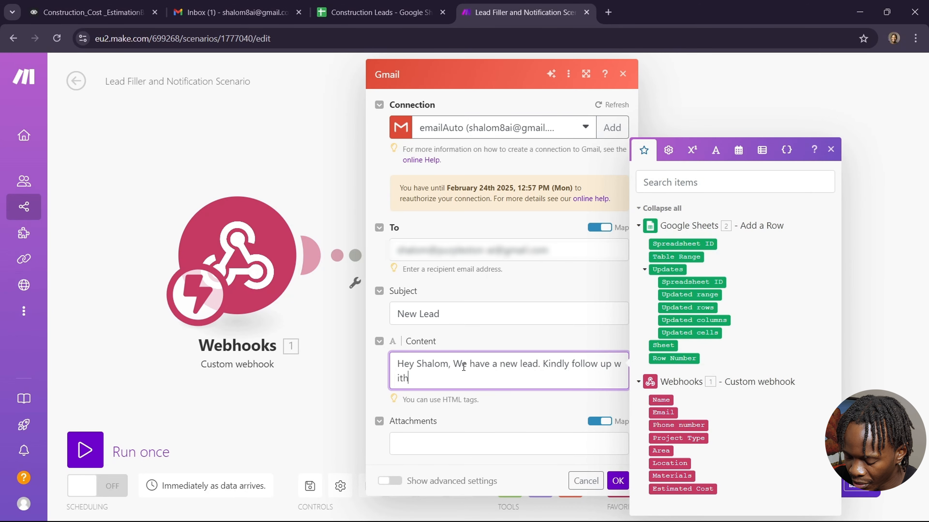
pyautogui.write(' their in')
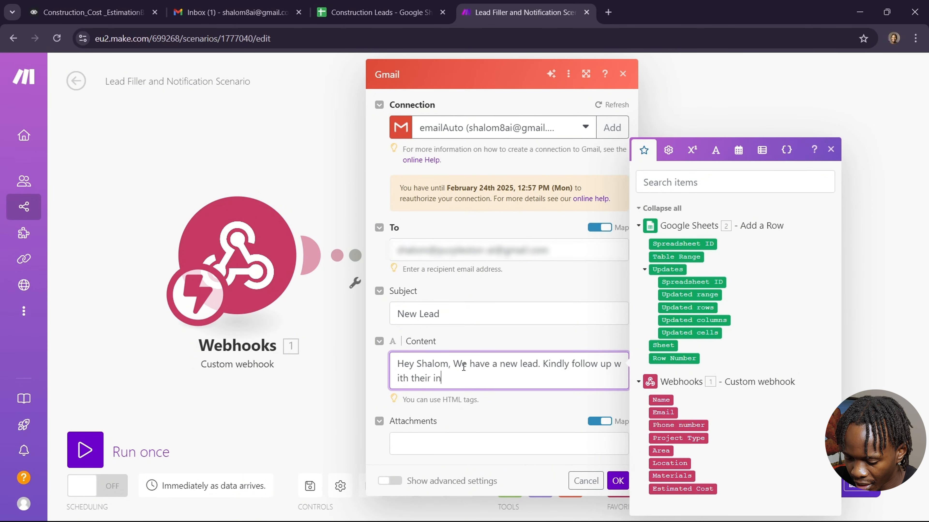
pyautogui.write('quer')
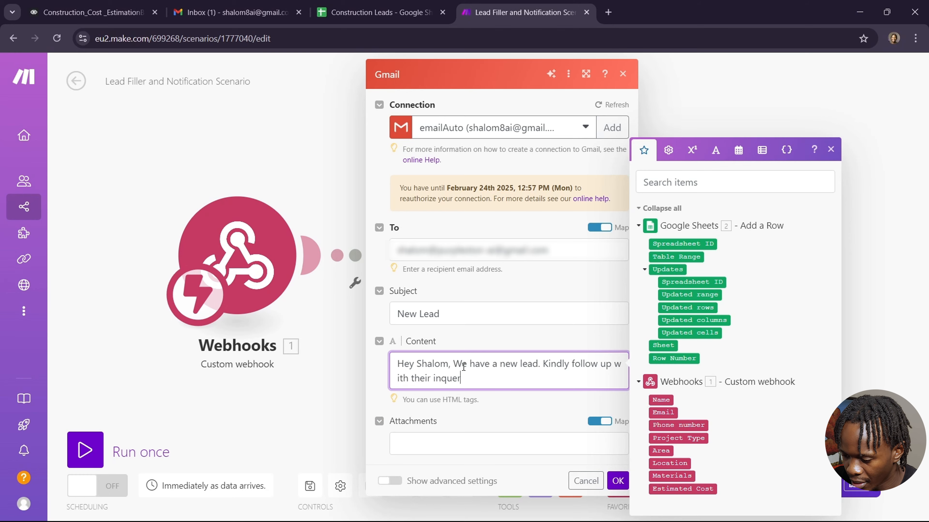
pyautogui.write('y.')
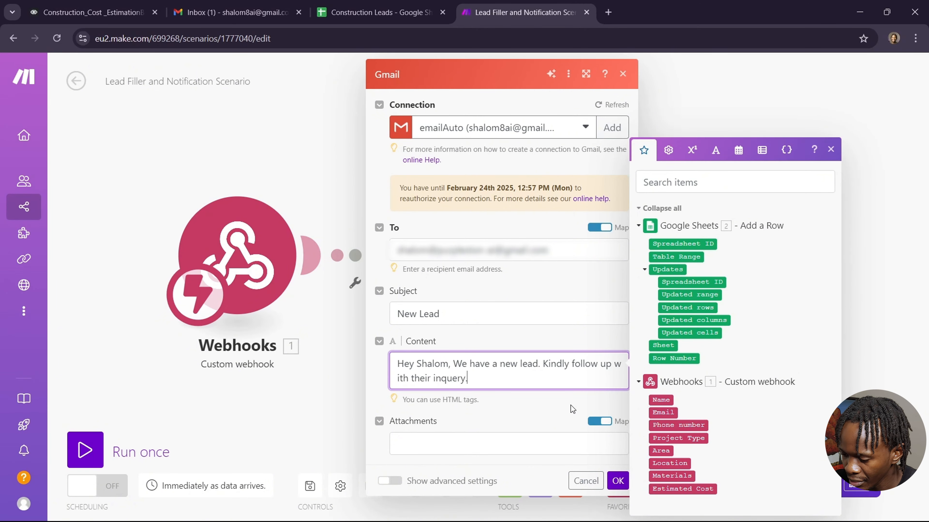
pyautogui.click(617, 482)
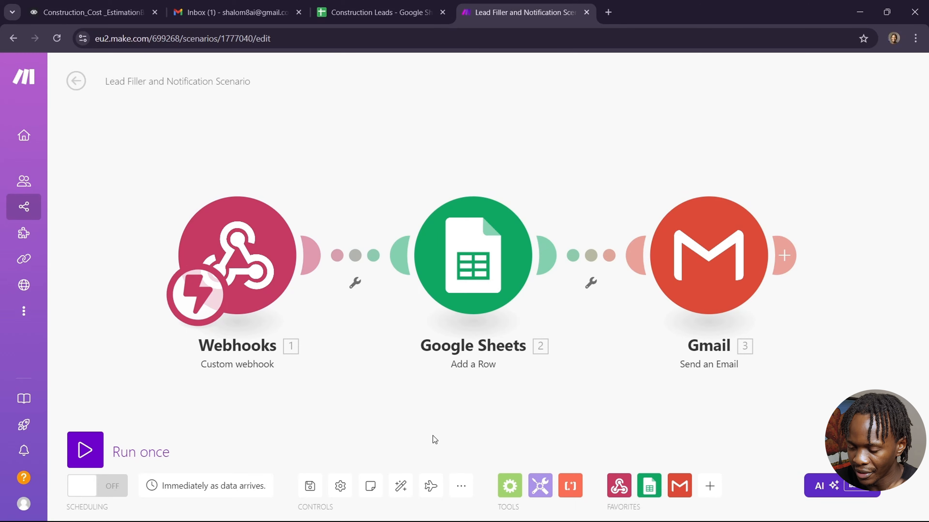
# Leave the scenario editor saving the changes, then switch to the Voiceflow project.
pyautogui.click(76, 82)
pyautogui.click(562, 168)
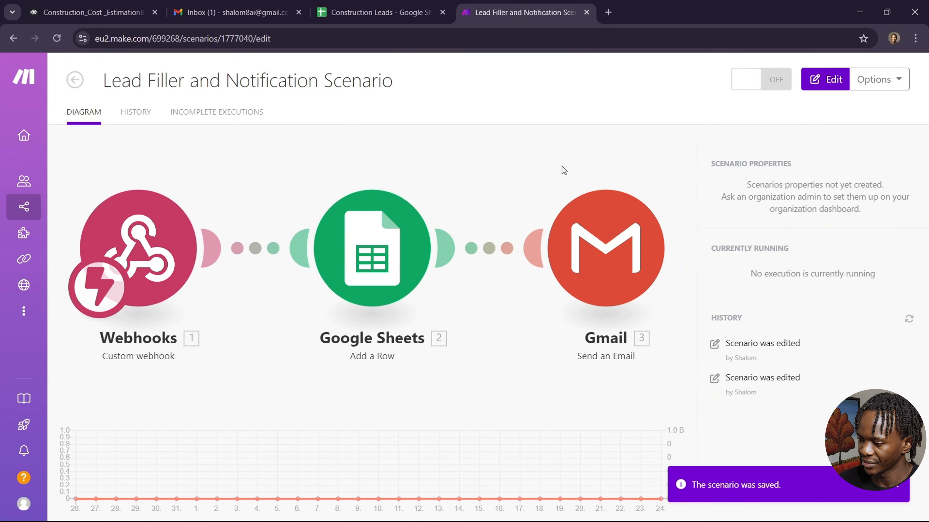
pyautogui.click(111, 16)
# Dismiss the Test Request dialog and nudge New Block 16 slightly left.
pyautogui.click(278, 255)
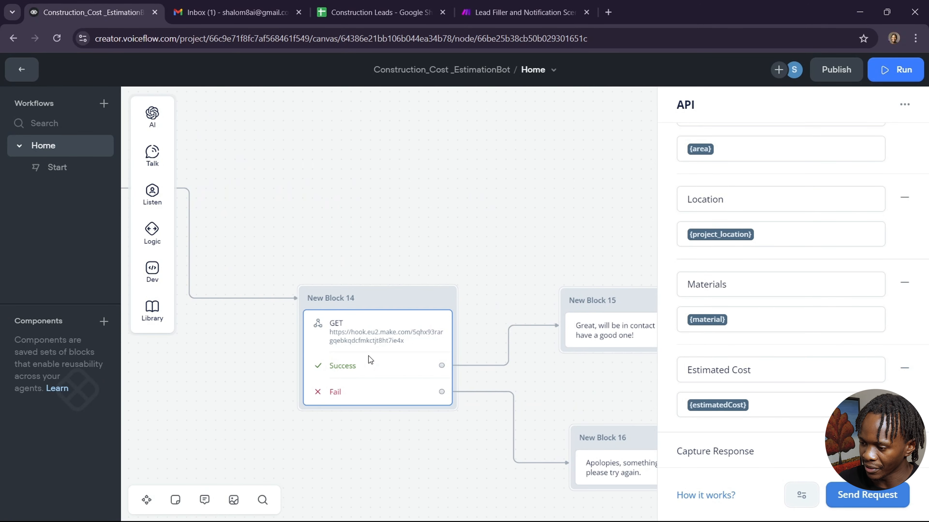
pyautogui.hscroll(3, 570, 379)
pyautogui.scroll(-3, 570, 379)
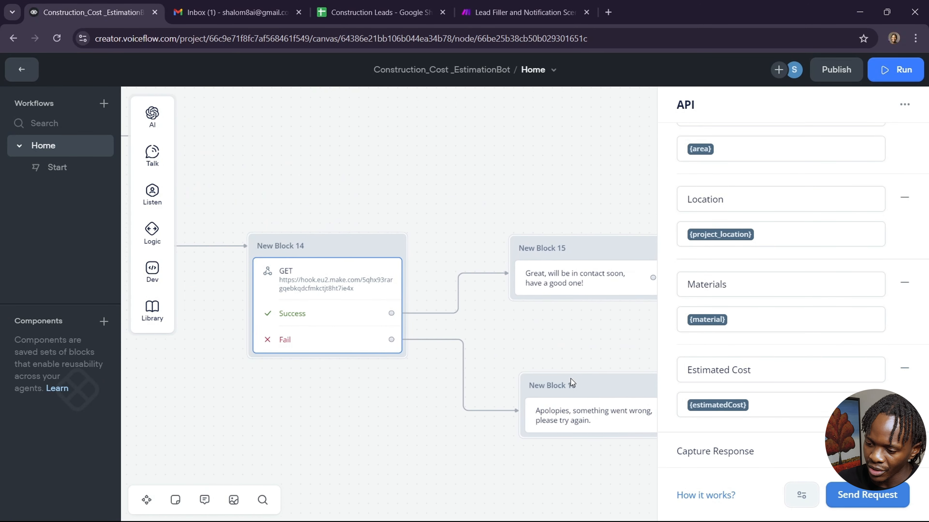
pyautogui.scroll(-3, 570, 379)
pyautogui.hscroll(2, 571, 379)
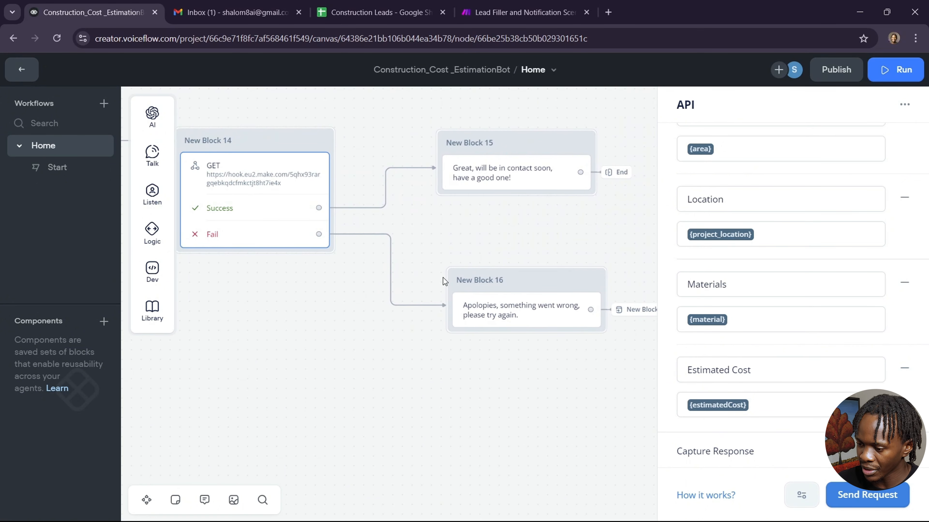
pyautogui.moveTo(485, 284); pyautogui.dragTo(479, 285)
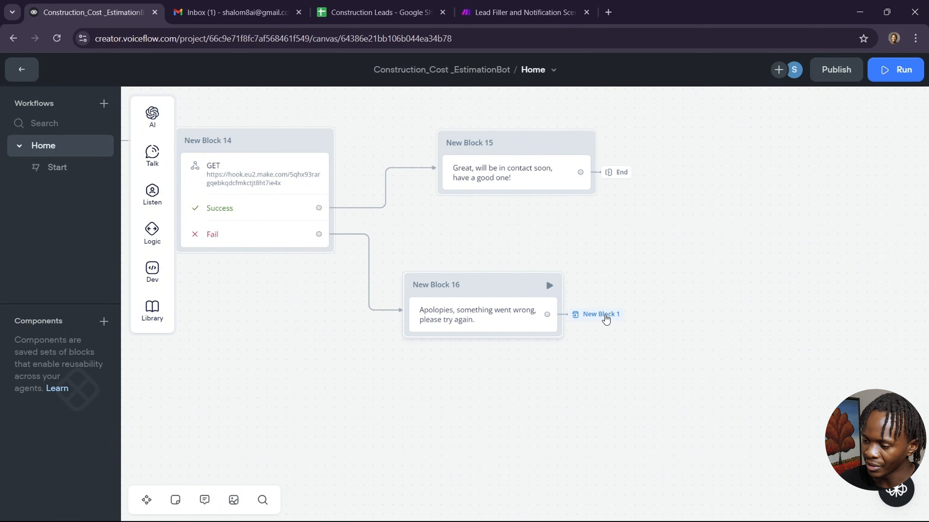
# Follow the failure reply's jump to New Block 1 and scroll through the flow.
pyautogui.click(606, 315)
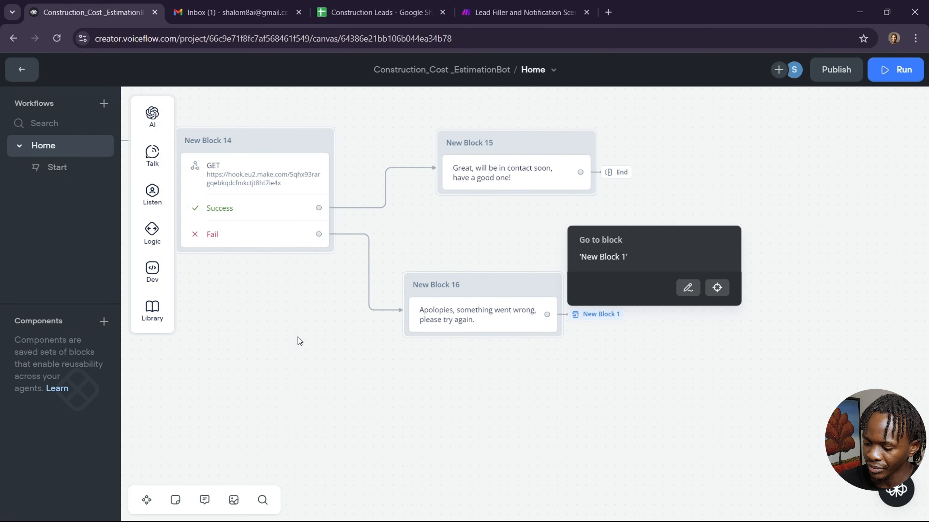
pyautogui.click(312, 354)
pyautogui.press('s')
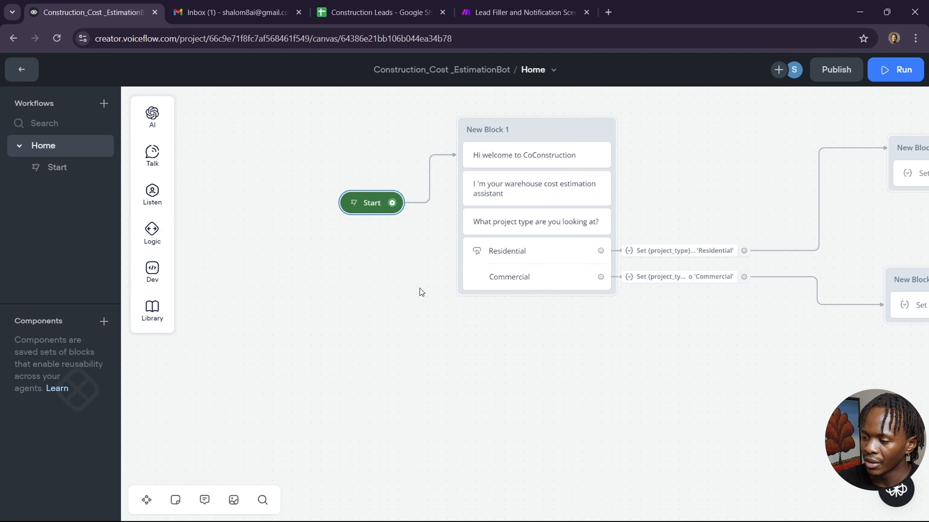
pyautogui.hscroll(20, 669, 296)
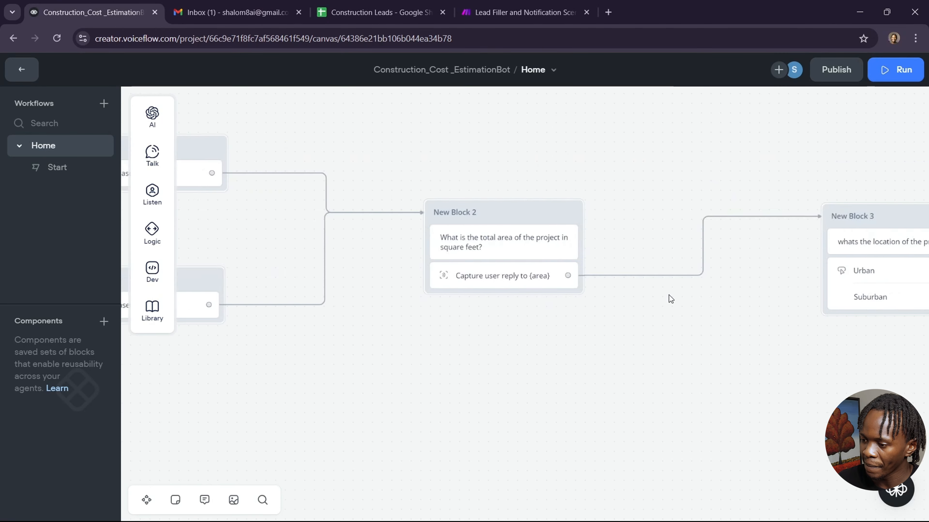
pyautogui.hscroll(8, 670, 295)
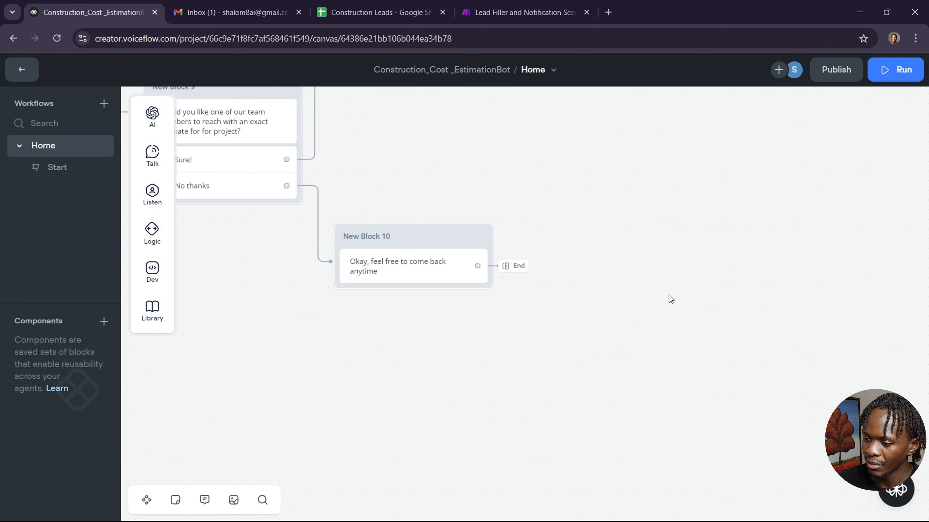
pyautogui.scroll(9, 669, 294)
pyautogui.hscroll(20, 669, 295)
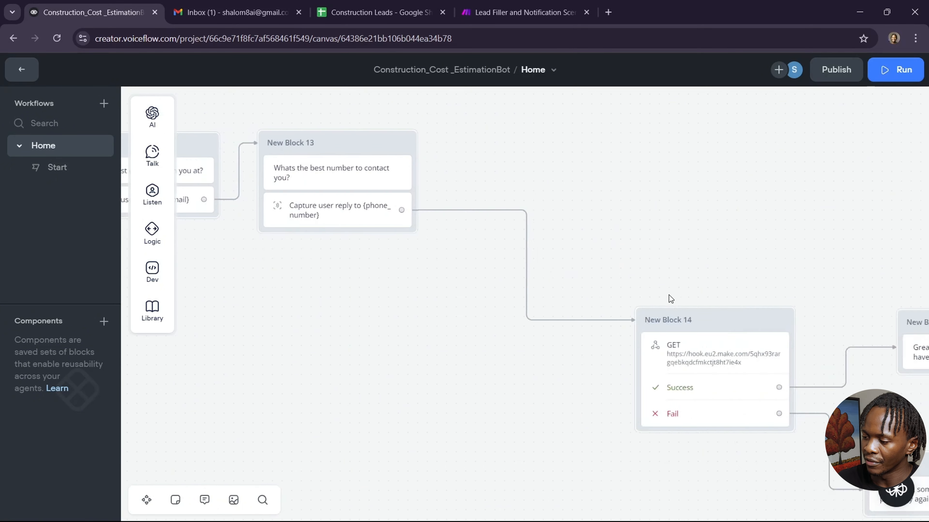
pyautogui.scroll(-2, 669, 295)
pyautogui.scroll(-1, 669, 295)
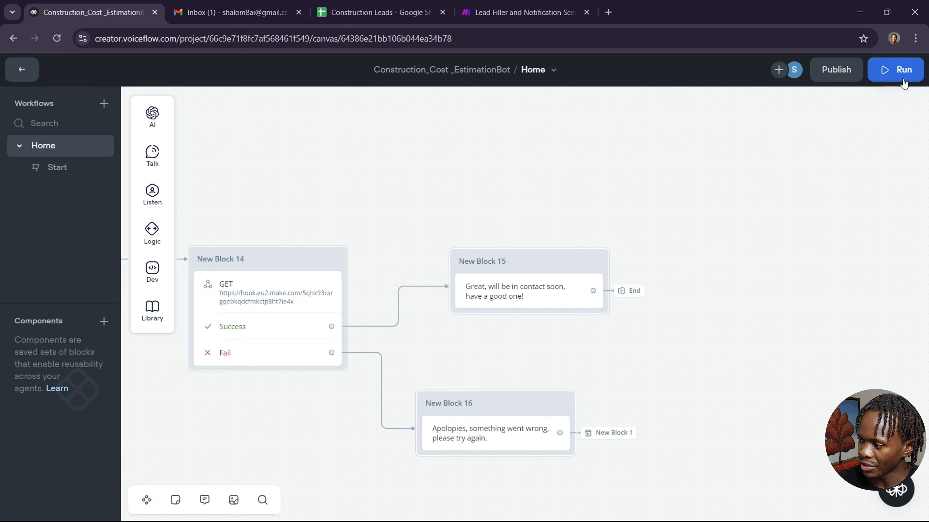
# Run a prototype chat answering Commercial, 7200 sq ft, Urban and Premium to get the $783360 estimate.
pyautogui.click(900, 72)
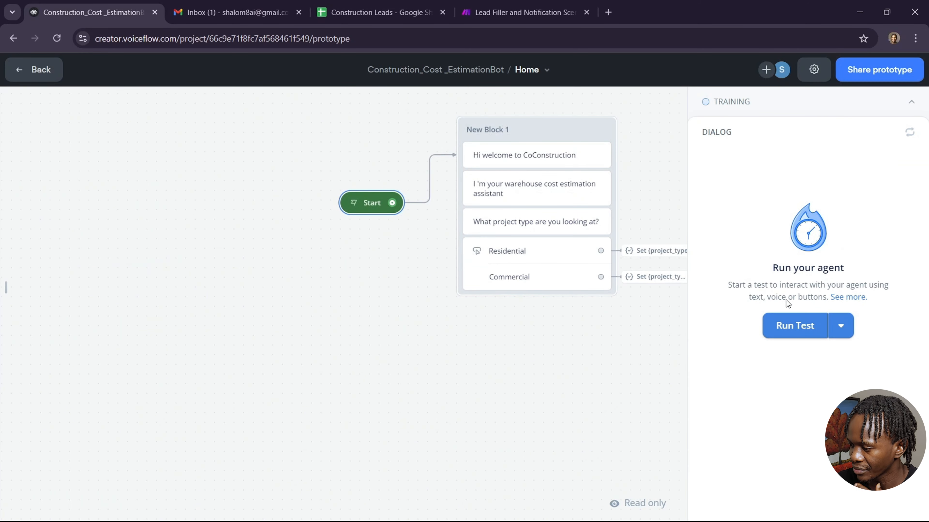
pyautogui.click(789, 339)
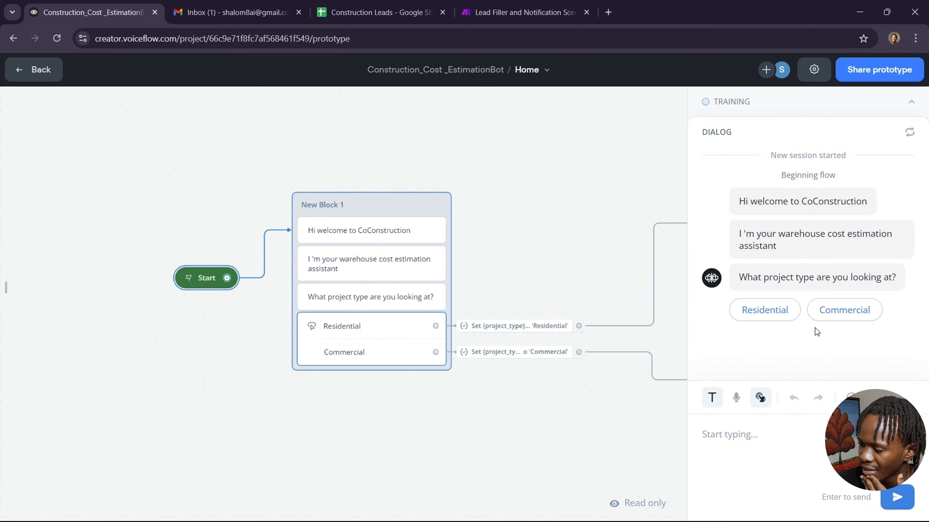
pyautogui.click(841, 311)
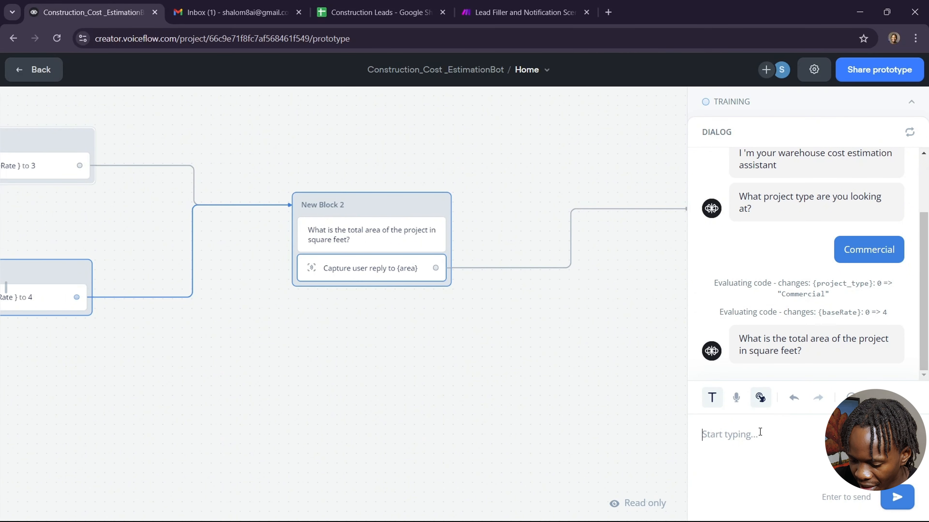
pyautogui.write('7200')
pyautogui.press('Return')
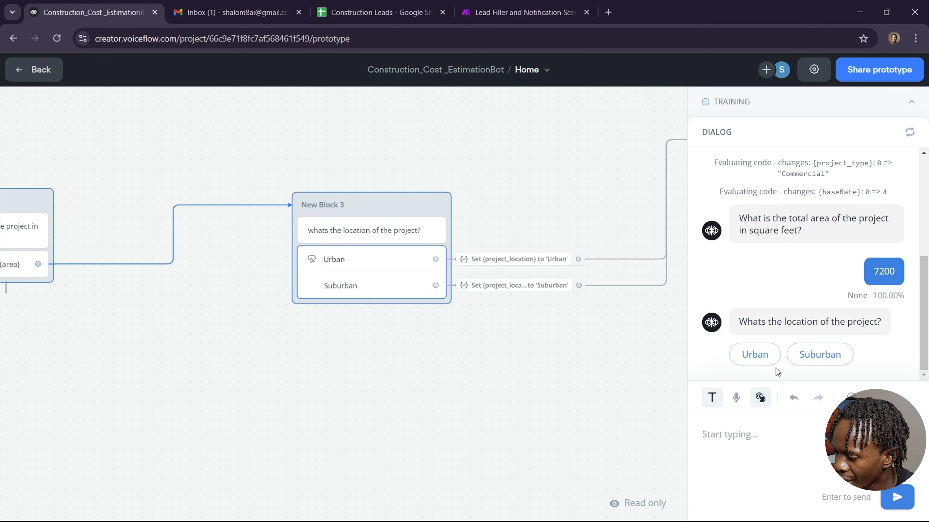
pyautogui.click(769, 360)
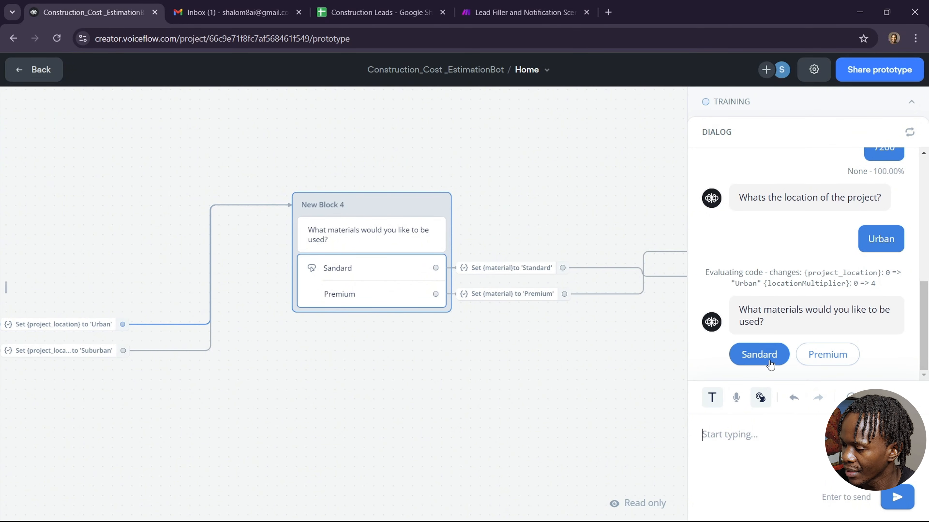
pyautogui.click(829, 359)
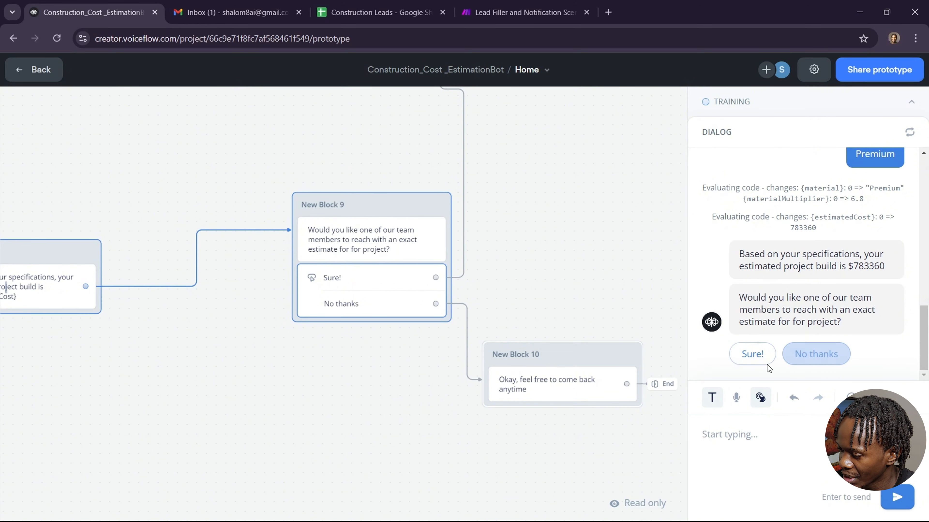
# Accept team follow-up, then send the lead's full name, e-mail address and phone number.
pyautogui.click(758, 358)
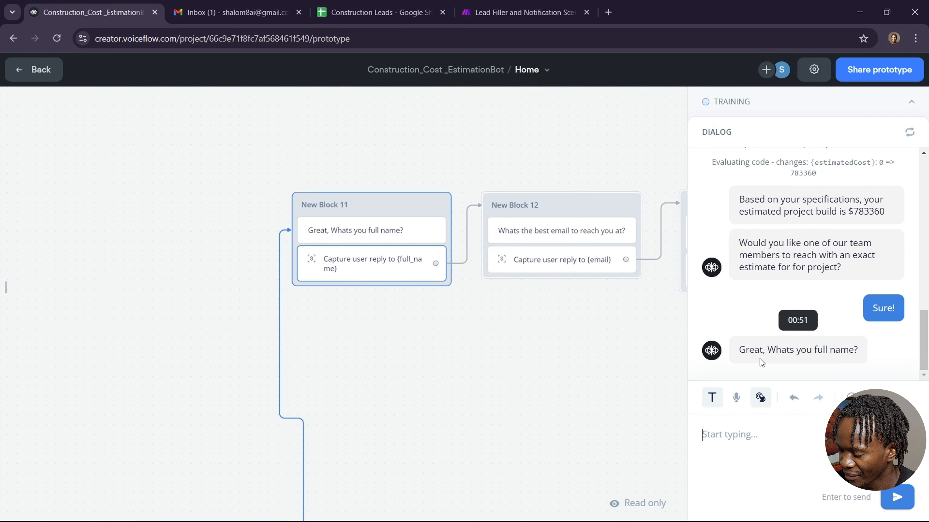
pyautogui.write('dav')
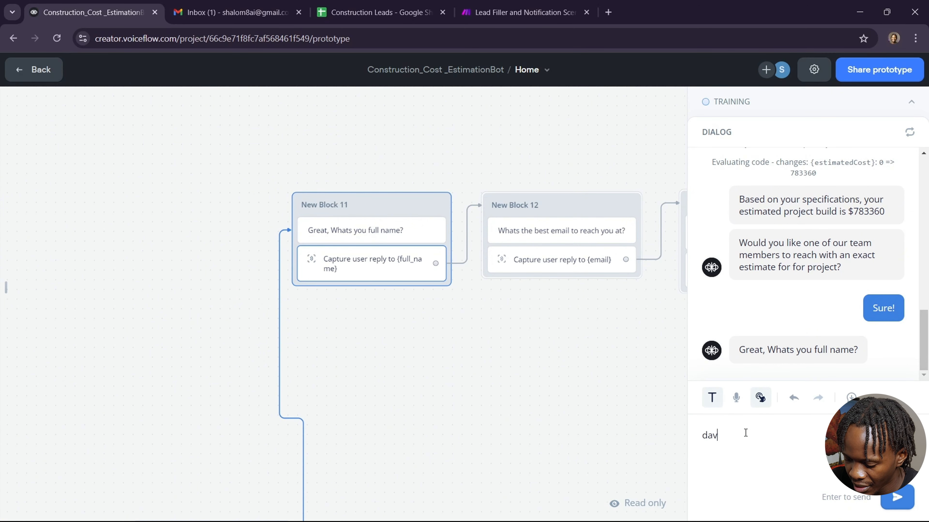
pyautogui.write('id Gog')
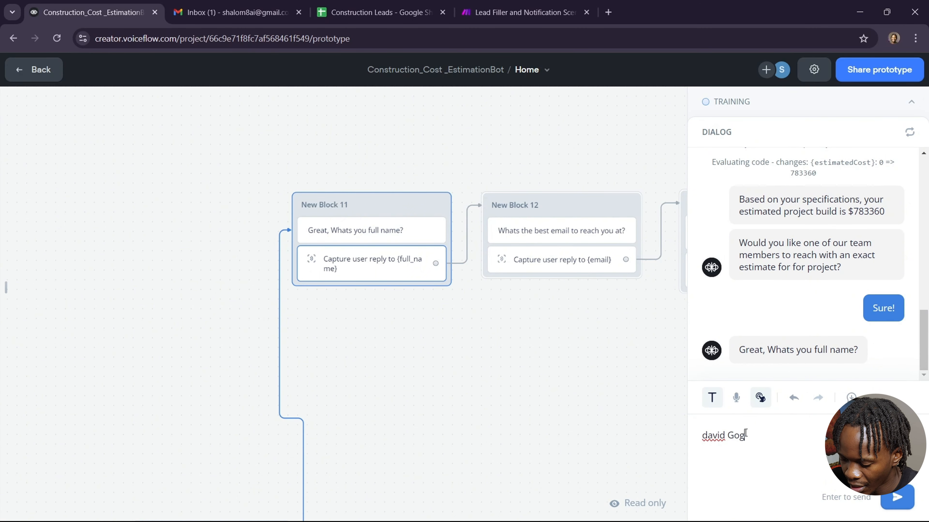
pyautogui.write('gins')
pyautogui.press('Return')
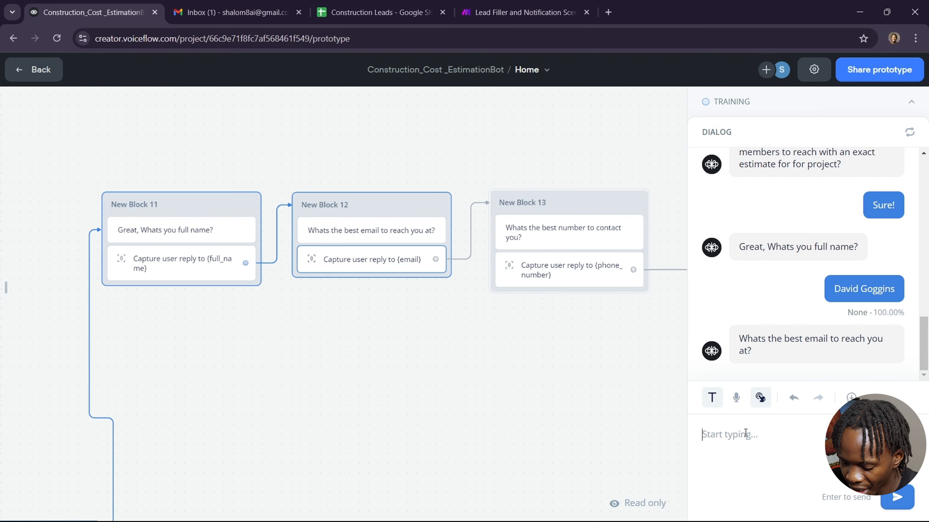
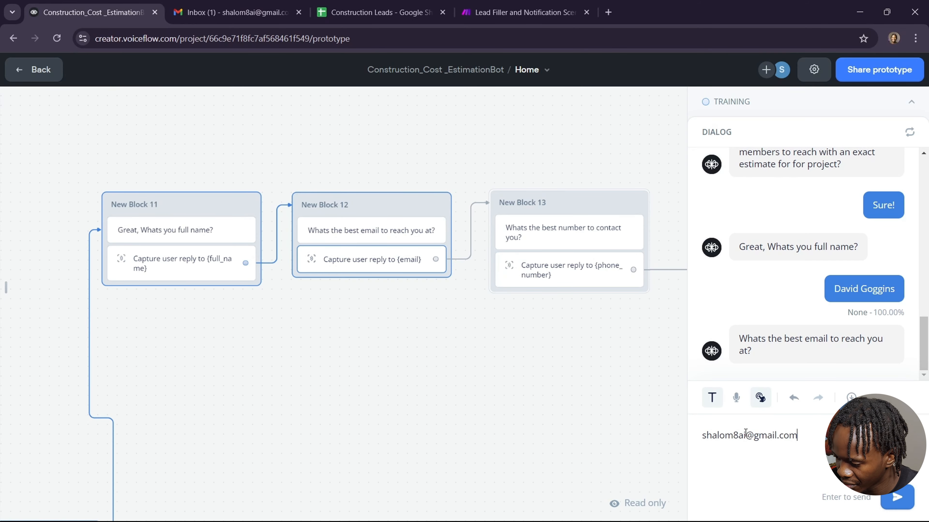
pyautogui.press('Return')
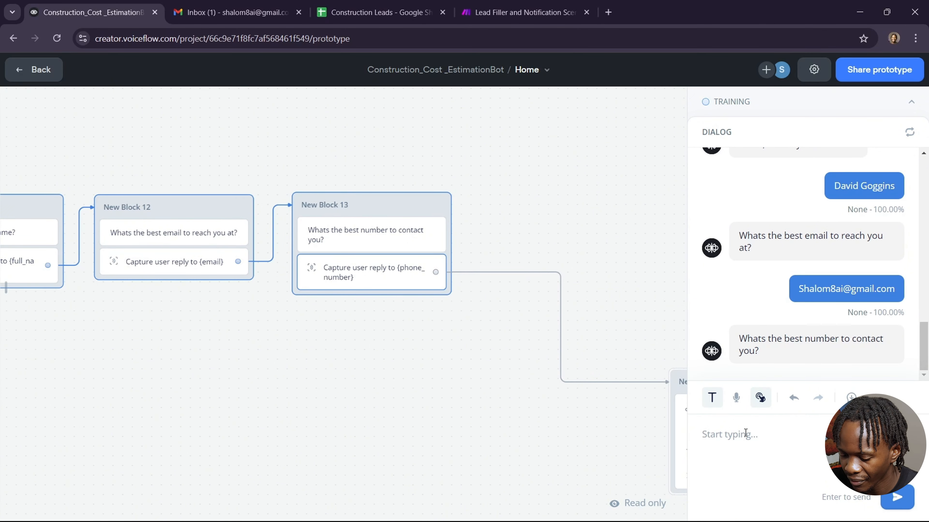
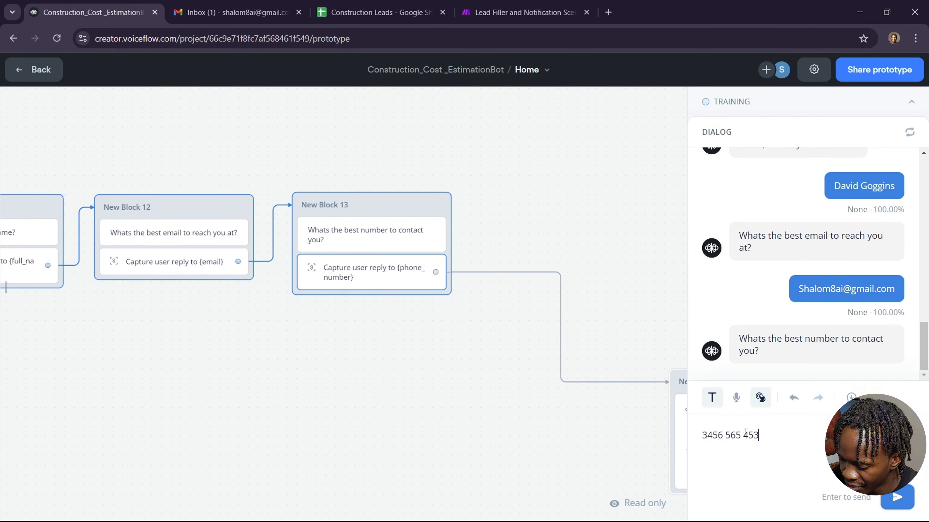
pyautogui.press('Return')
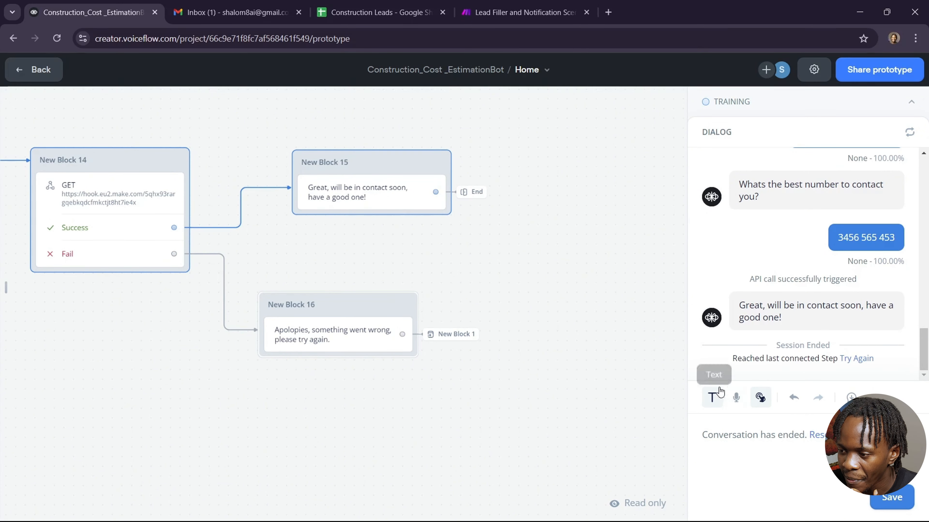
# Glance at the Construction Leads sheet, then switch the Make scenario to ON.
pyautogui.click(514, 22)
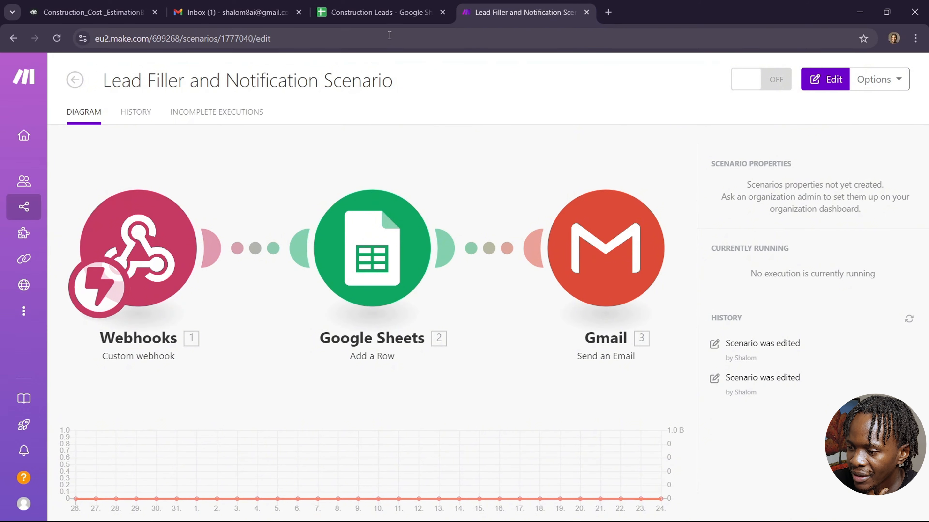
pyautogui.click(377, 13)
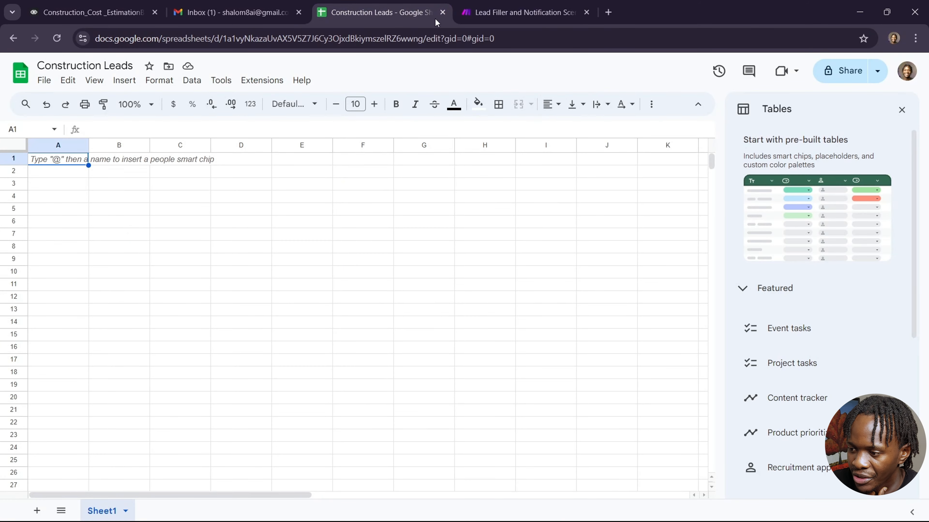
pyautogui.click(511, 15)
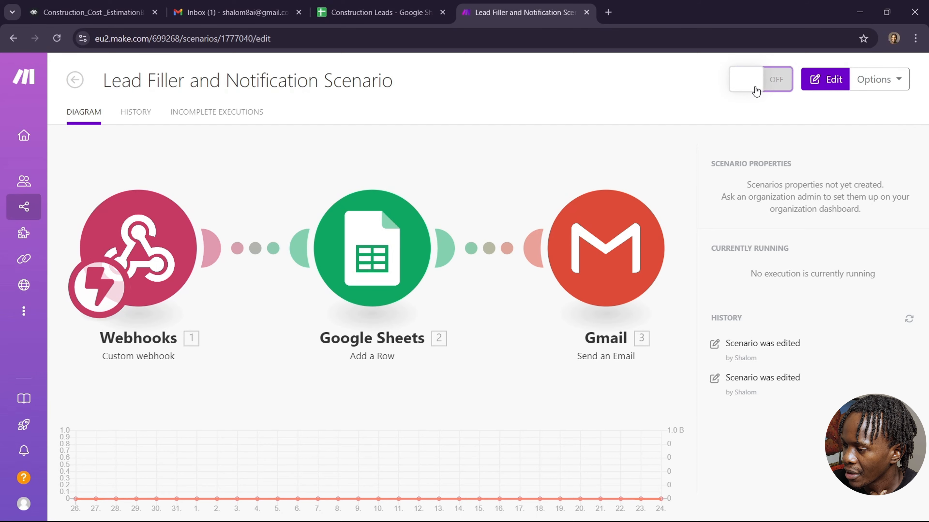
pyautogui.click(772, 84)
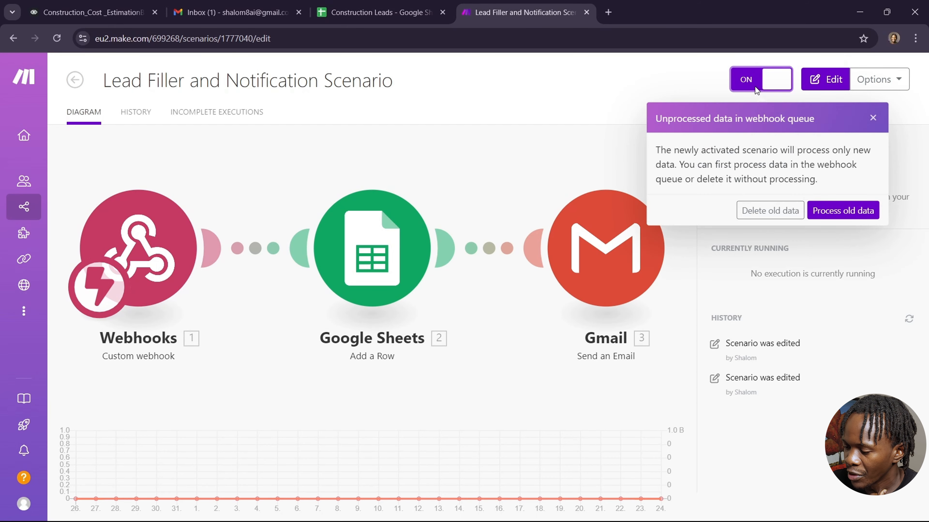
# Process the old webhook data and inspect the Gmail step's invalid-recipient error.
pyautogui.click(825, 216)
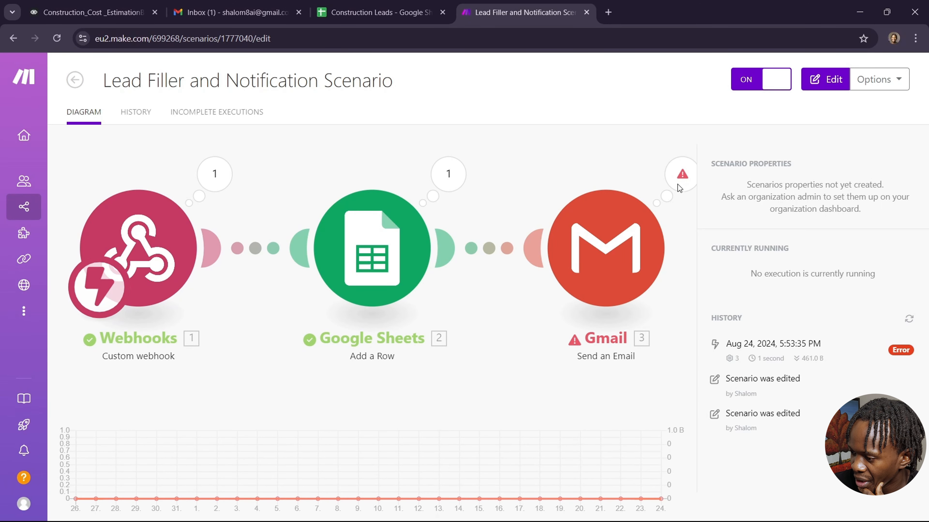
pyautogui.click(625, 228)
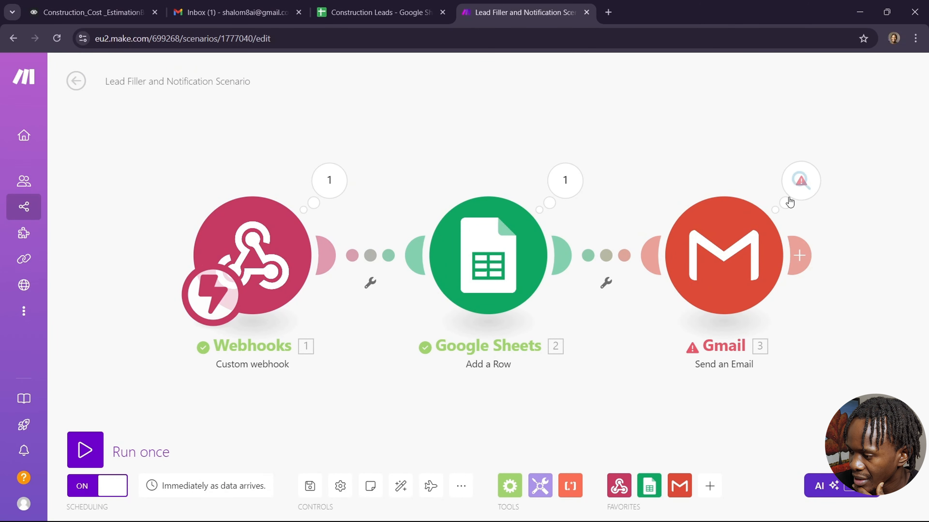
pyautogui.click(795, 193)
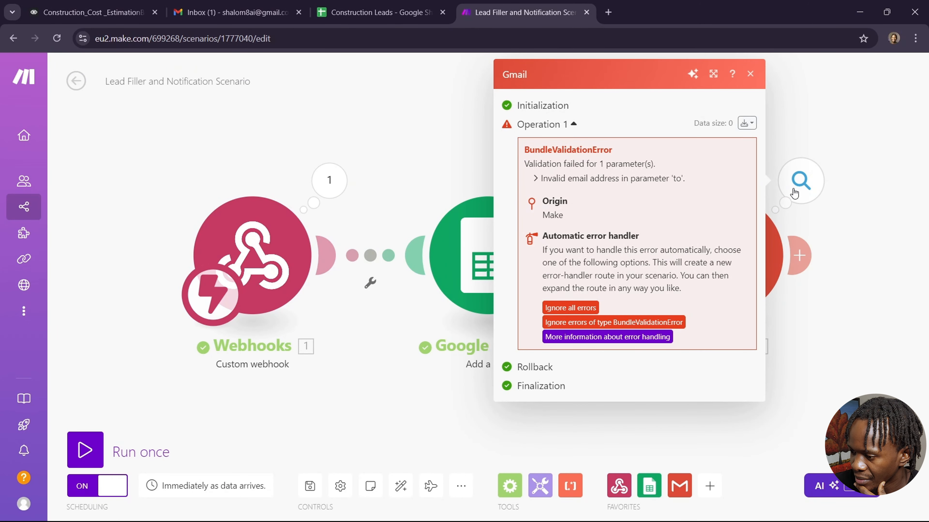
pyautogui.click(751, 75)
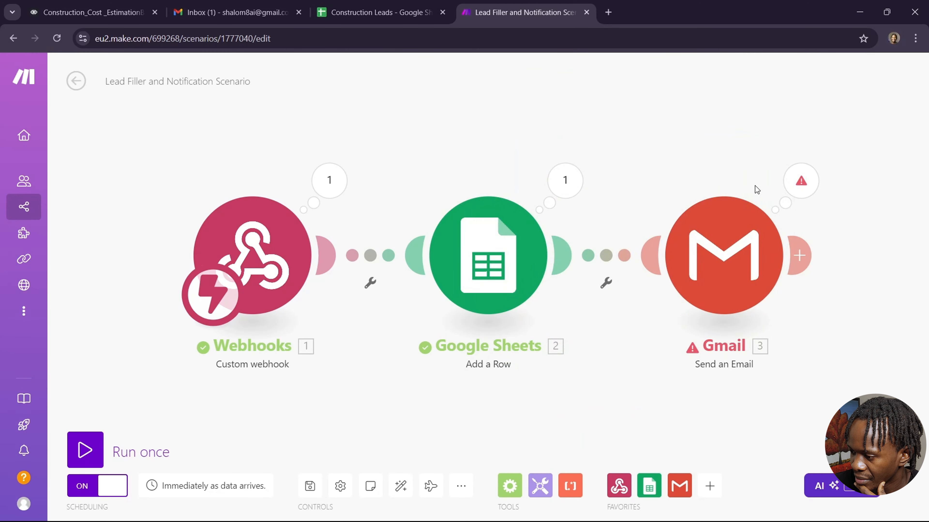
# Check the Gmail To field mapping and keep the immediate run schedule.
pyautogui.click(735, 240)
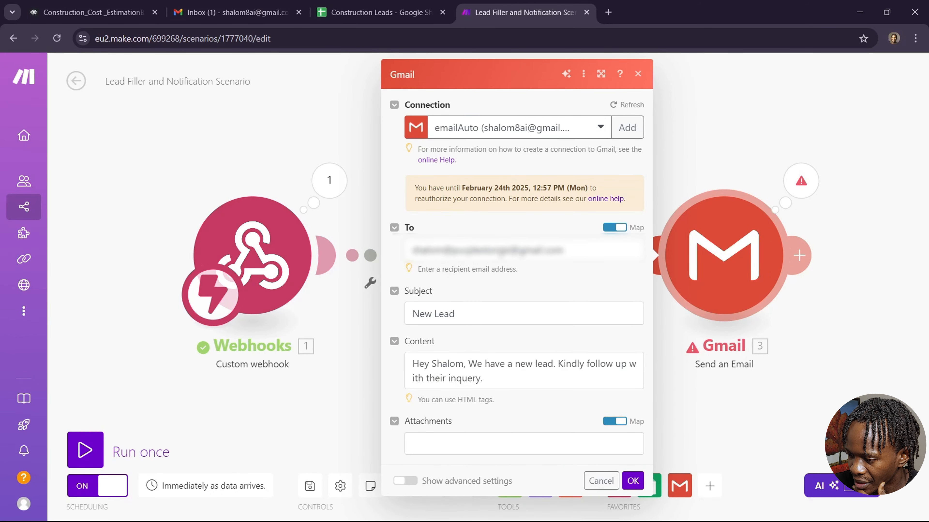
pyautogui.click(502, 250)
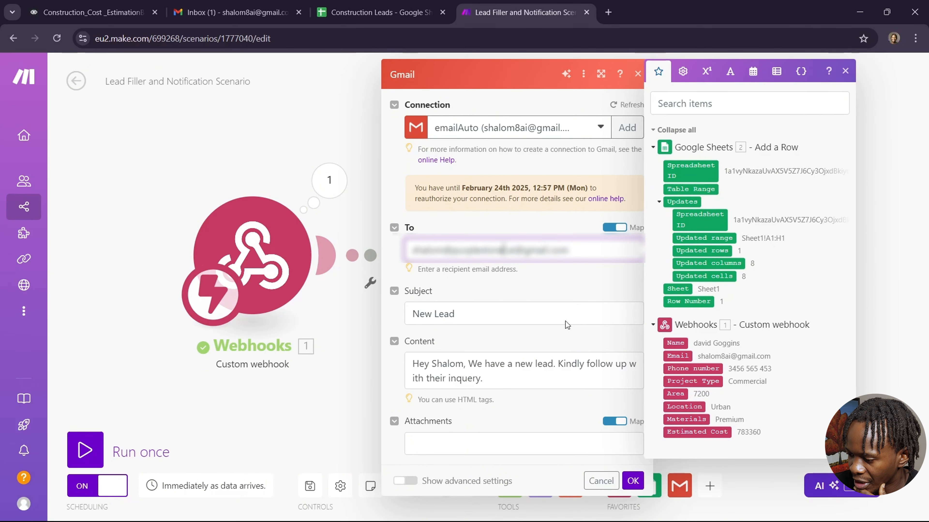
pyautogui.click(633, 481)
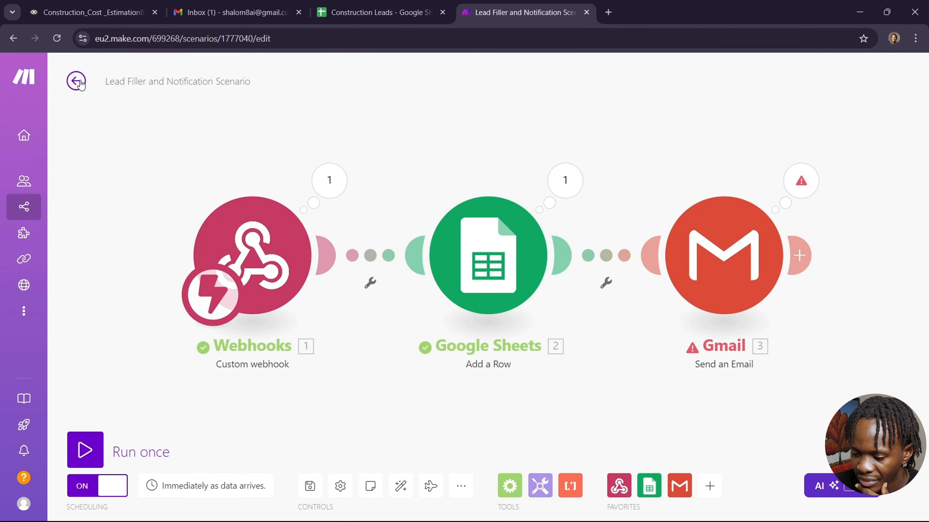
pyautogui.click(196, 486)
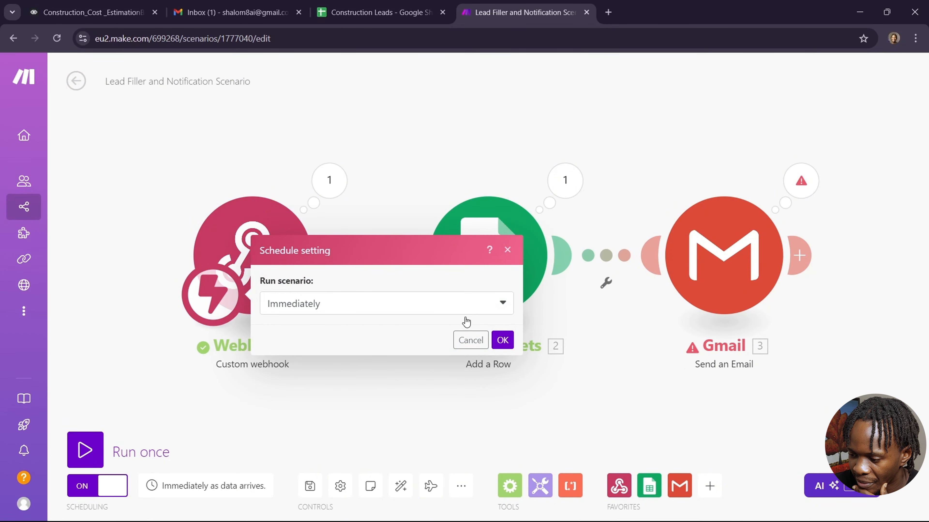
pyautogui.click(502, 339)
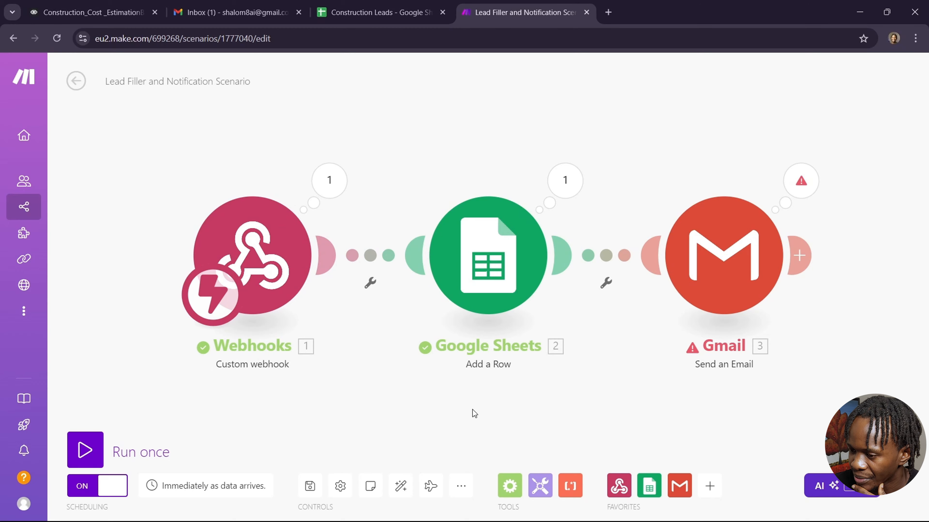
pyautogui.hotkey('ctrl', 'Tab')
# Publish the chatbot to production as version v1 and review the Web Chat installation page.
pyautogui.click(37, 75)
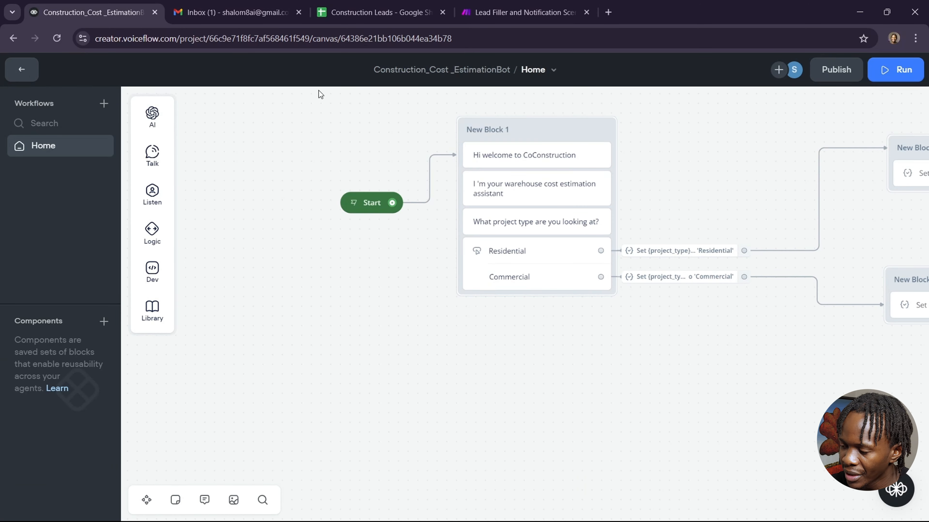
pyautogui.click(837, 70)
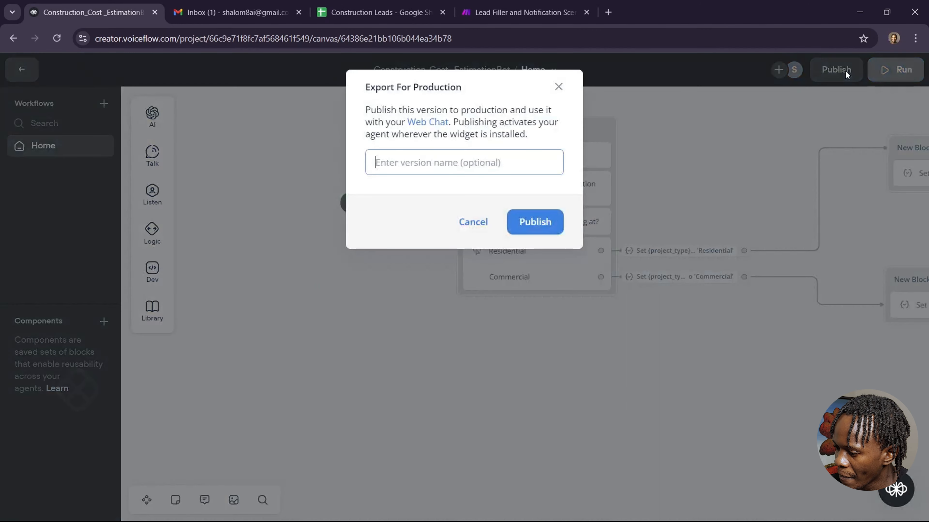
pyautogui.write('v1')
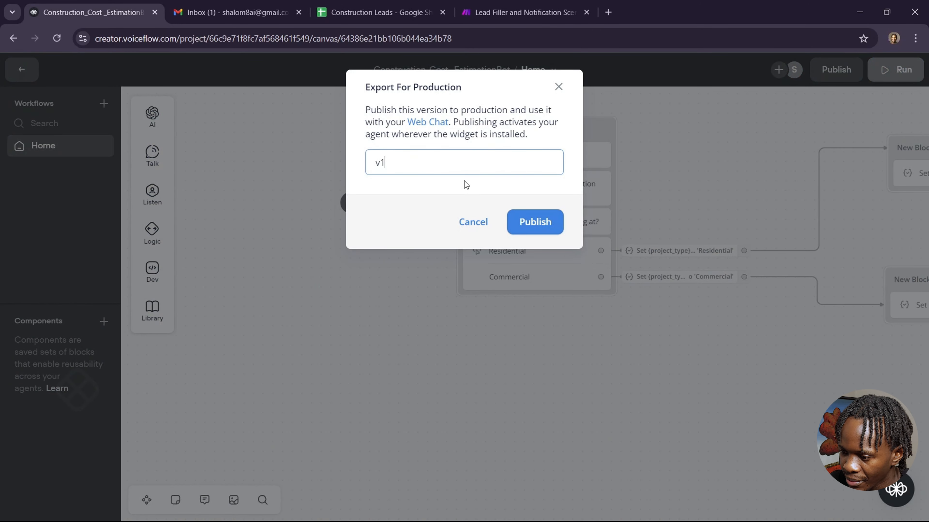
pyautogui.click(538, 224)
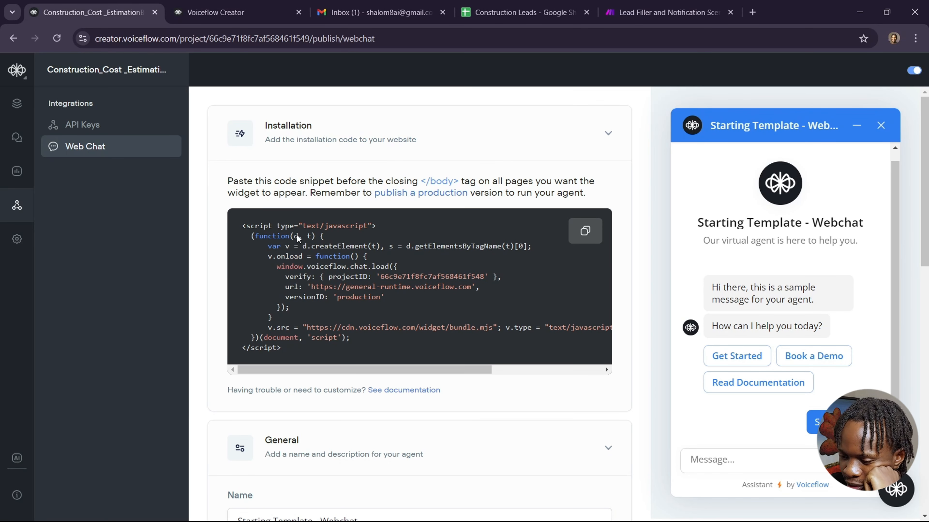
pyautogui.scroll(-6, 460, 276)
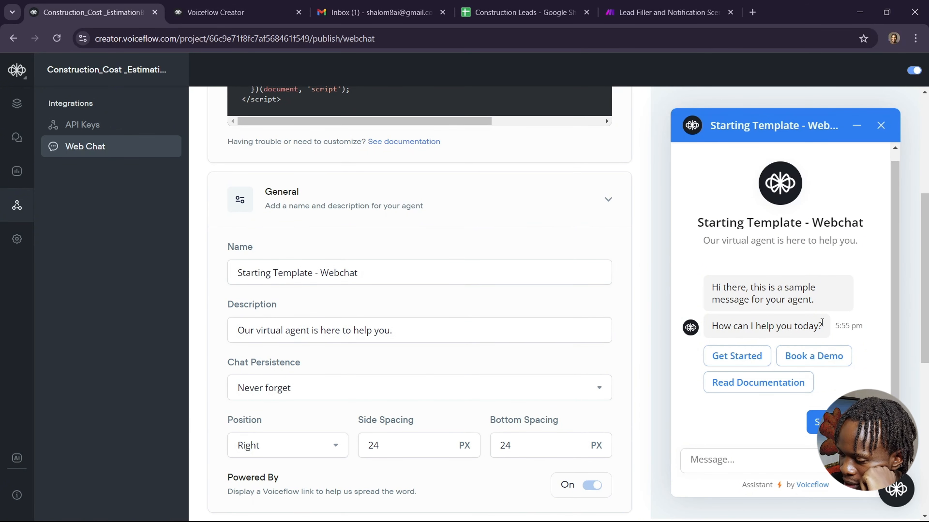
pyautogui.scroll(6, 517, 235)
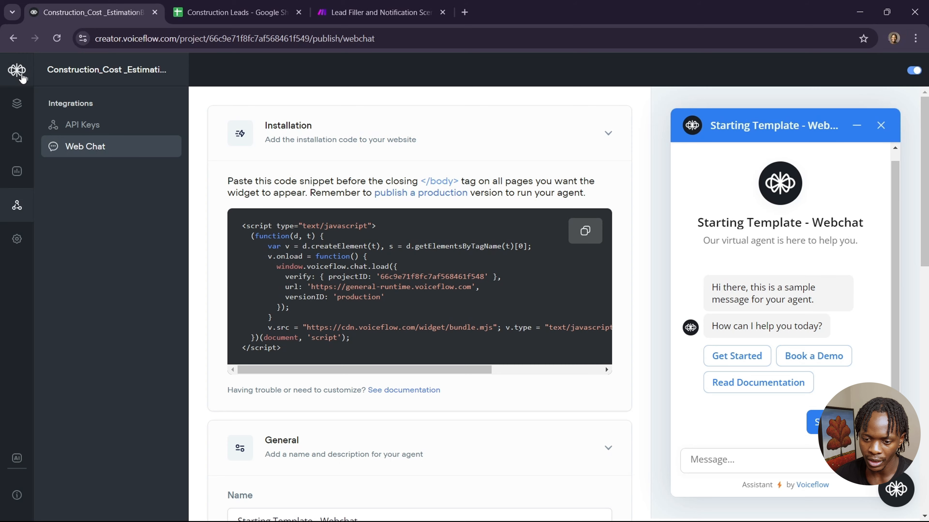
# Use Share prototype from the project menu to open the test link in a new tab.
pyautogui.click(17, 70)
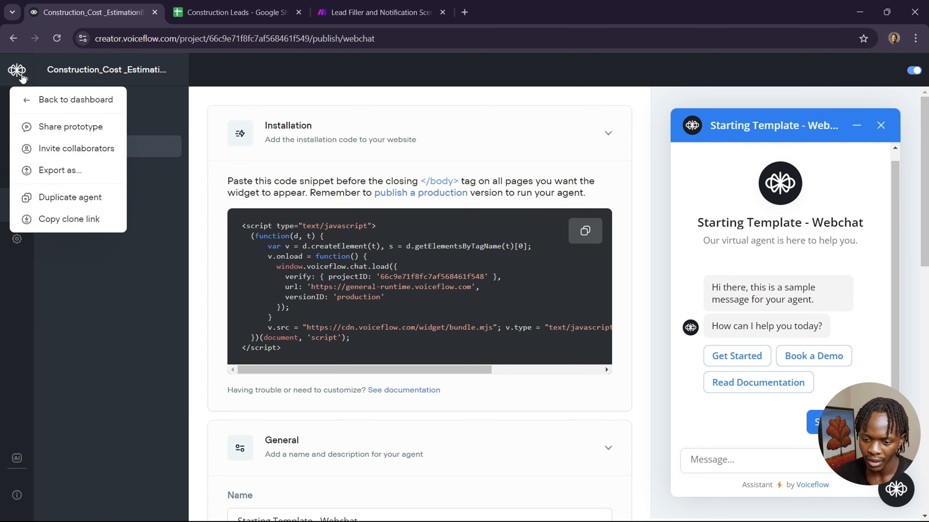
pyautogui.click(83, 128)
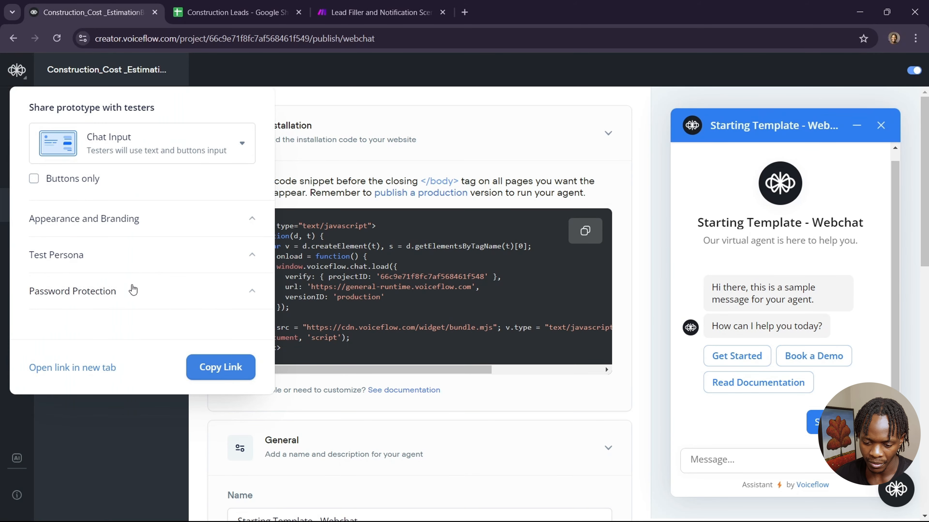
pyautogui.click(90, 369)
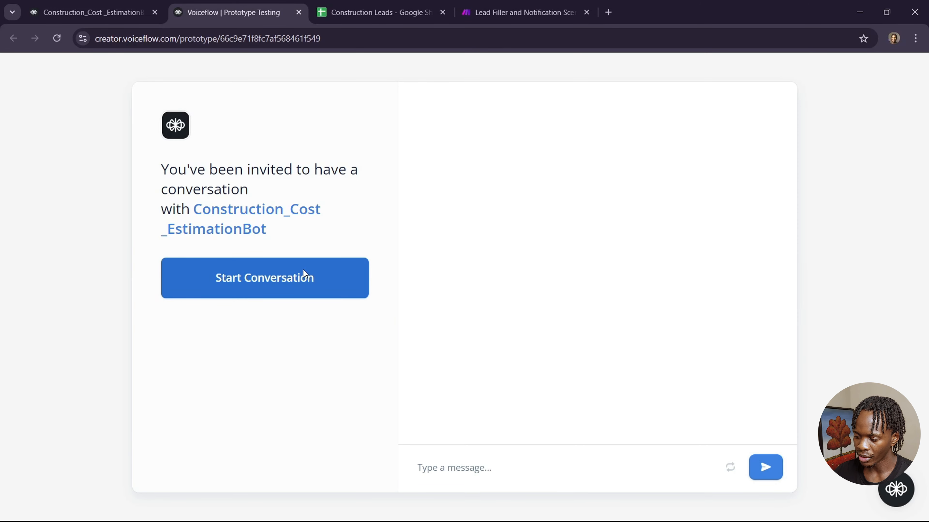
# Start the shared-prototype chat answering Commercial, 7200, Urban and Premium.
pyautogui.click(303, 273)
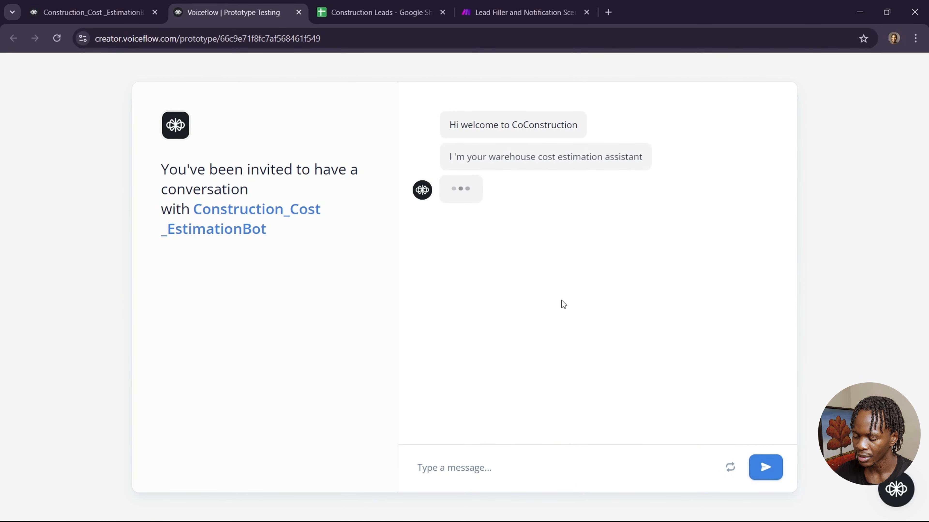
pyautogui.click(576, 223)
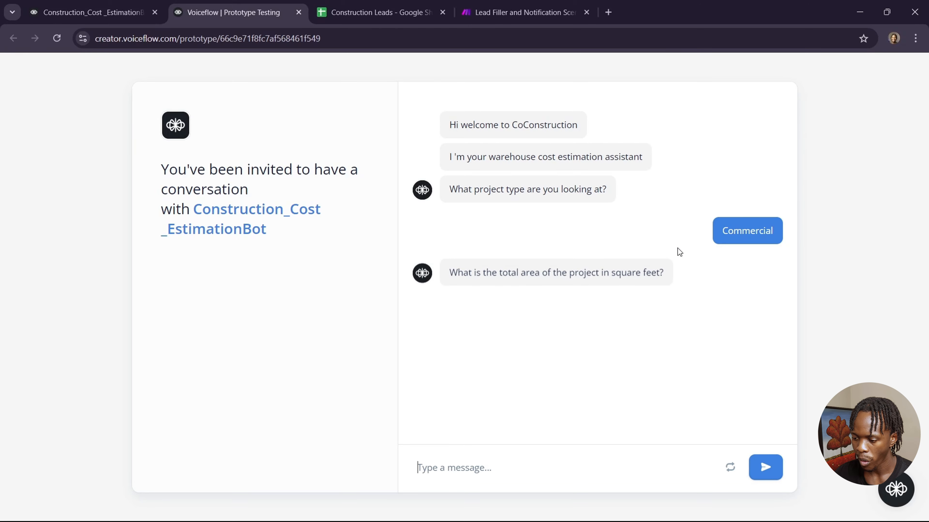
pyautogui.write('7200')
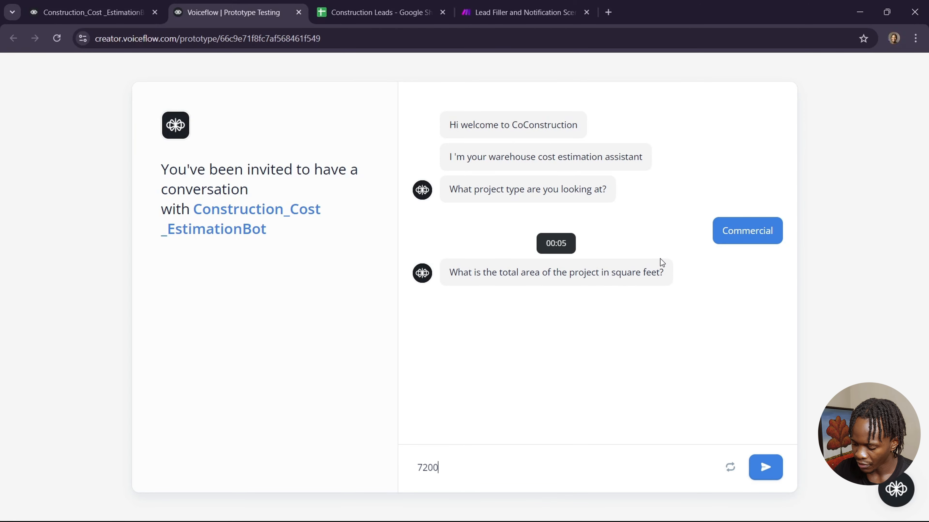
pyautogui.press('Return')
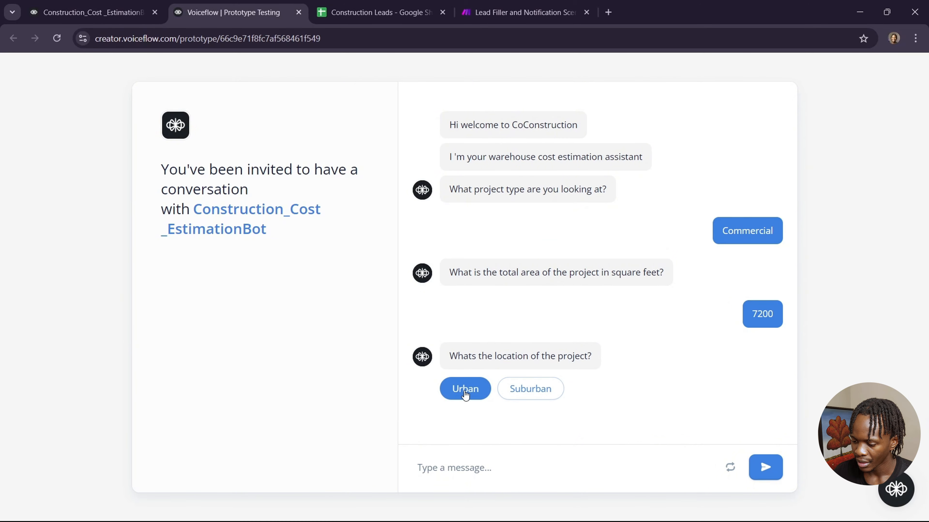
pyautogui.click(465, 389)
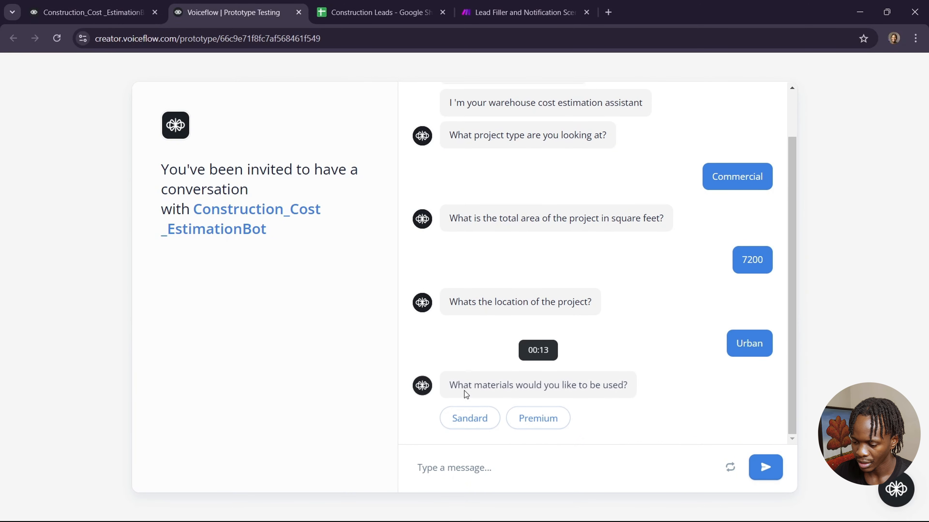
pyautogui.click(542, 418)
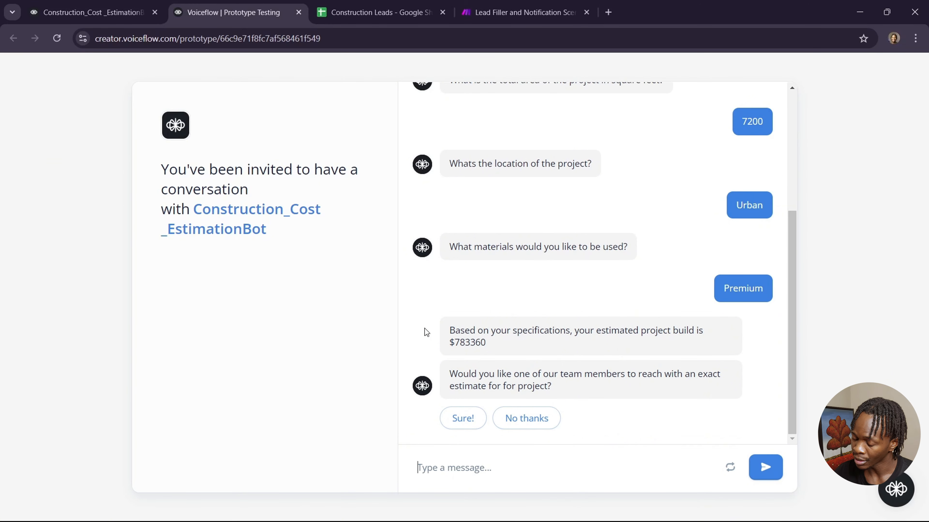
# Agree to be contacted and send the lead's full name, e-mail address and phone number.
pyautogui.click(463, 419)
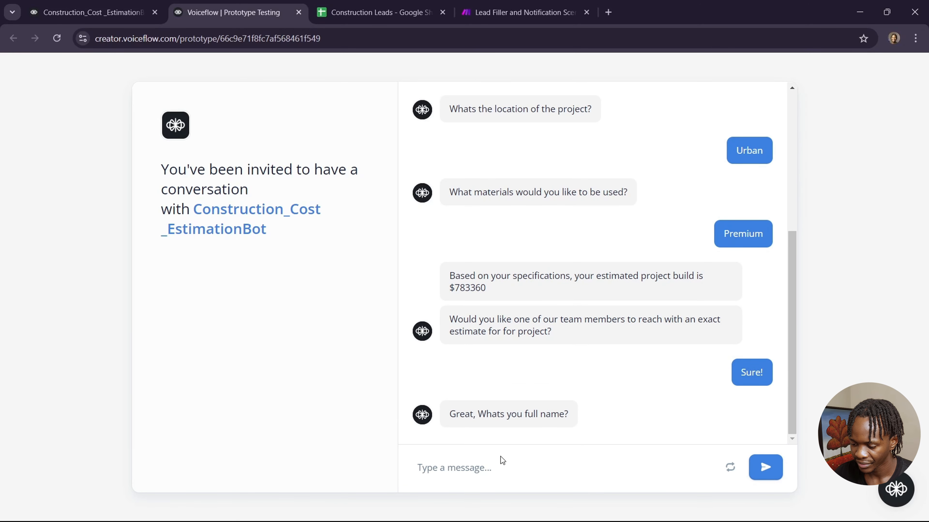
pyautogui.write('Davi')
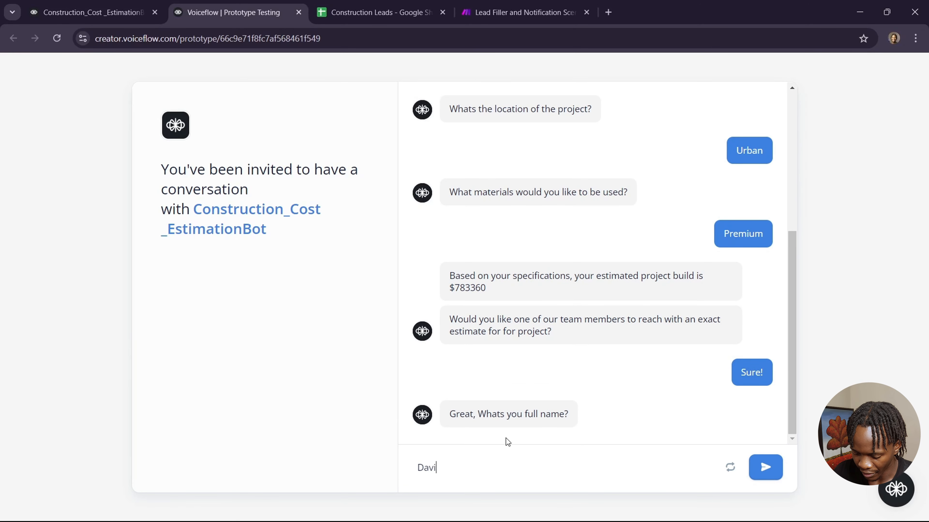
pyautogui.write('d Gog')
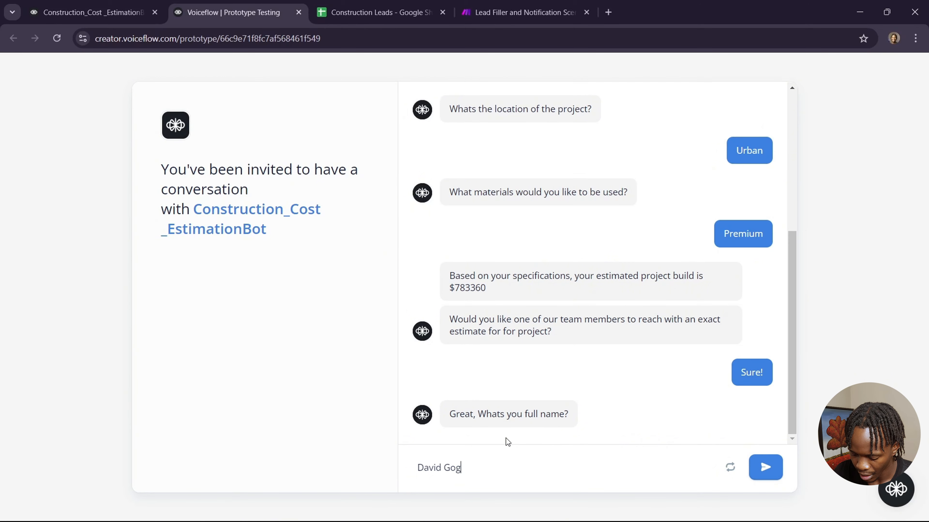
pyautogui.write('gins')
pyautogui.press('Return')
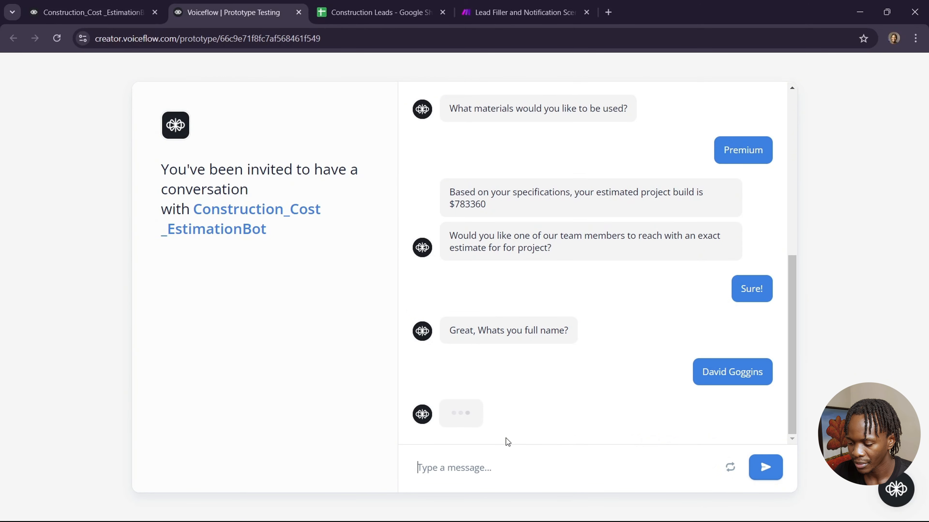
pyautogui.click(480, 468)
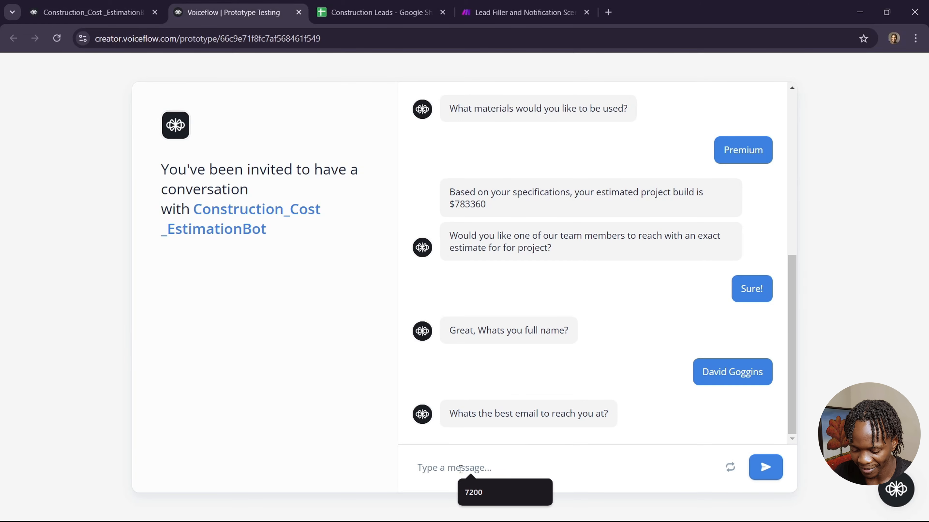
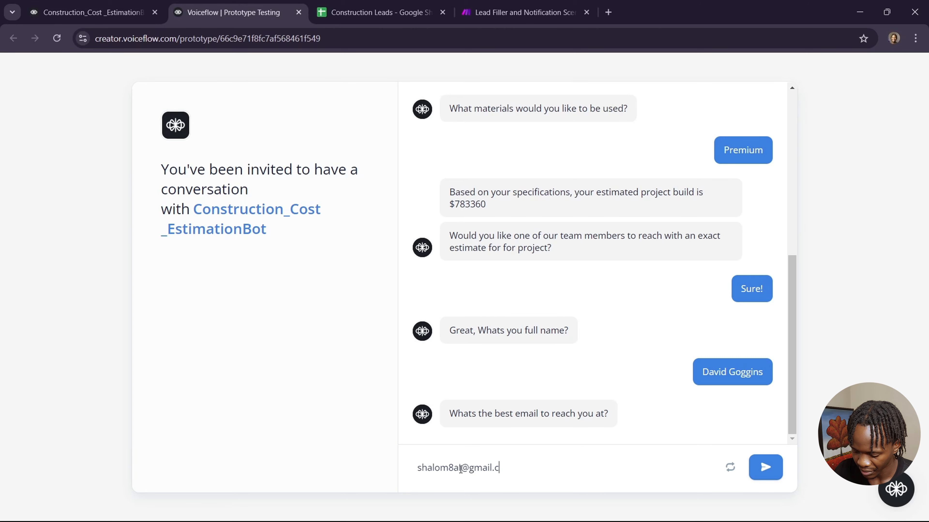
pyautogui.press('Return')
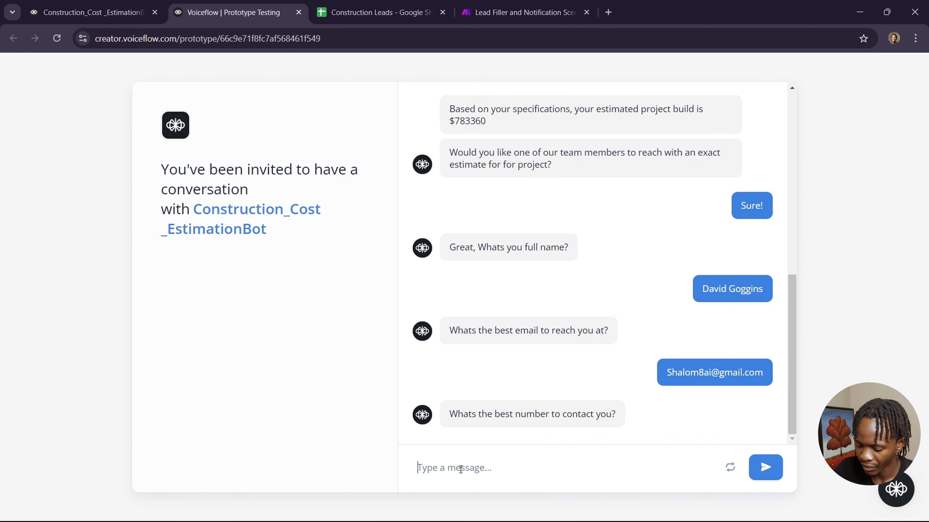
pyautogui.write('234 453 673')
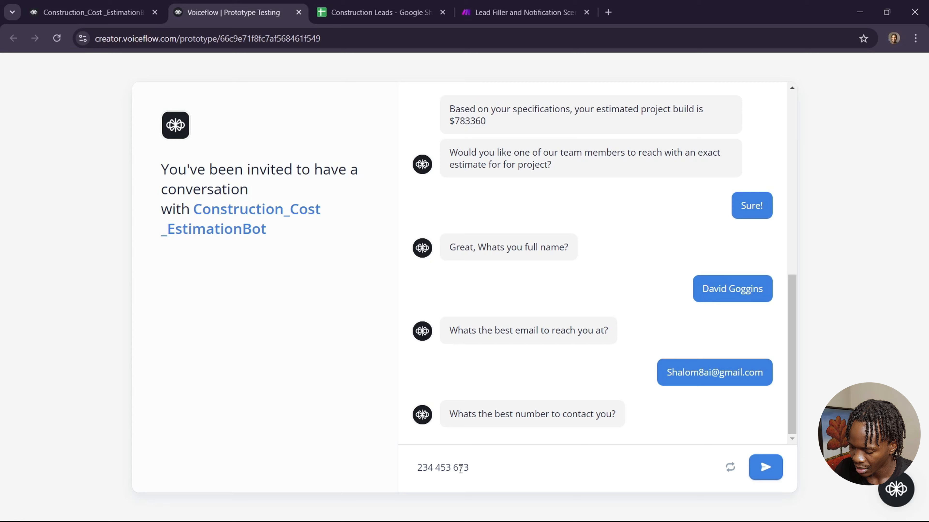
pyautogui.press('Return')
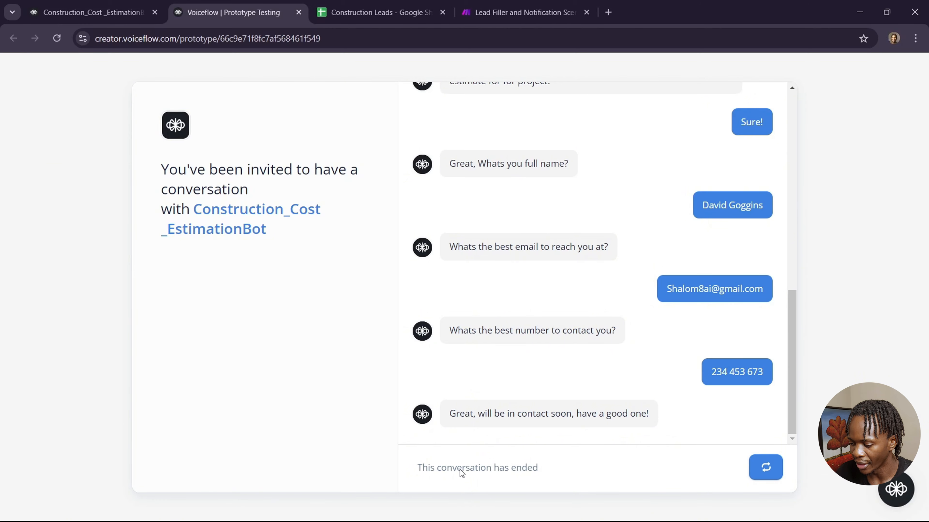
# Check the new row in Construction Leads, then open the 'New Lead' email in Gmail.
pyautogui.click(369, 13)
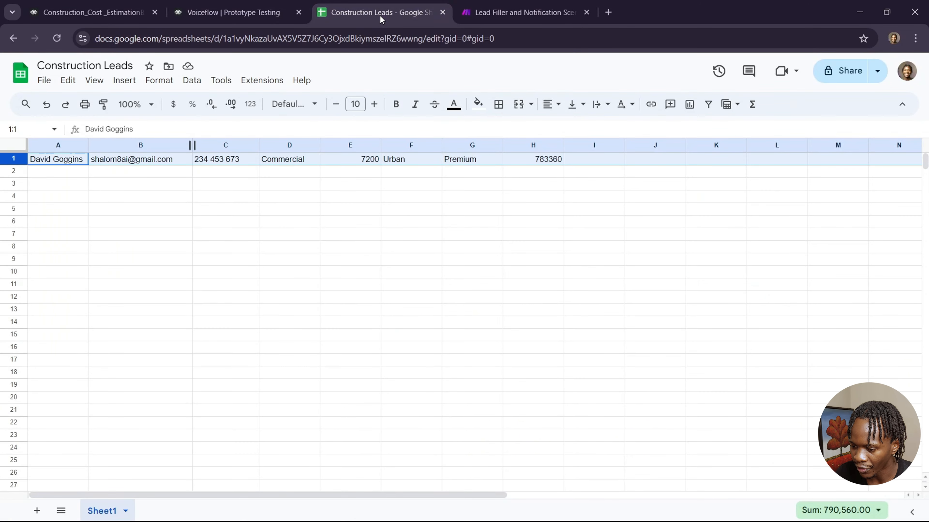
pyautogui.click(114, 189)
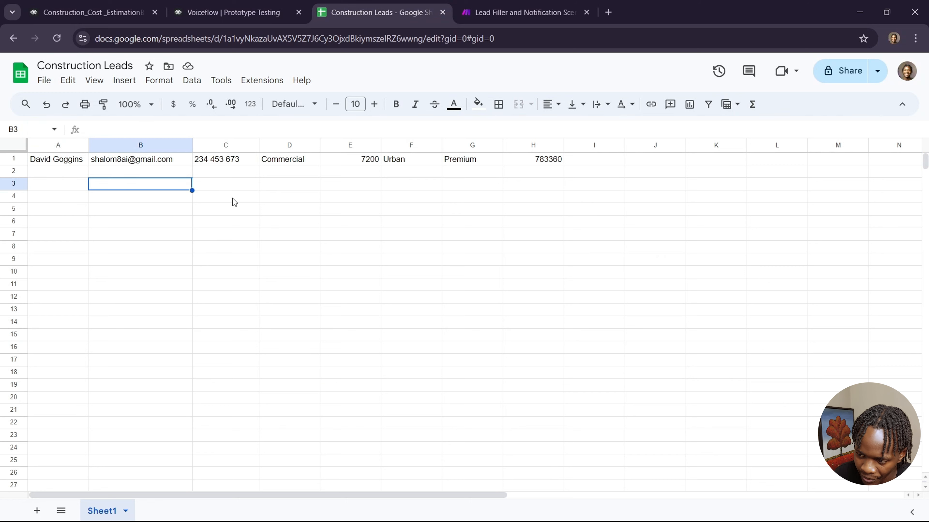
pyautogui.press('super+Tab')
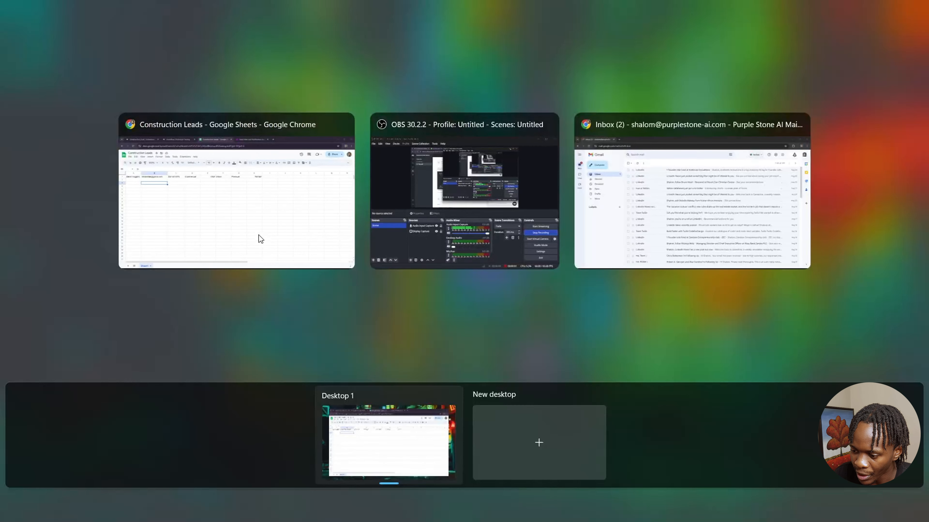
pyautogui.click(682, 195)
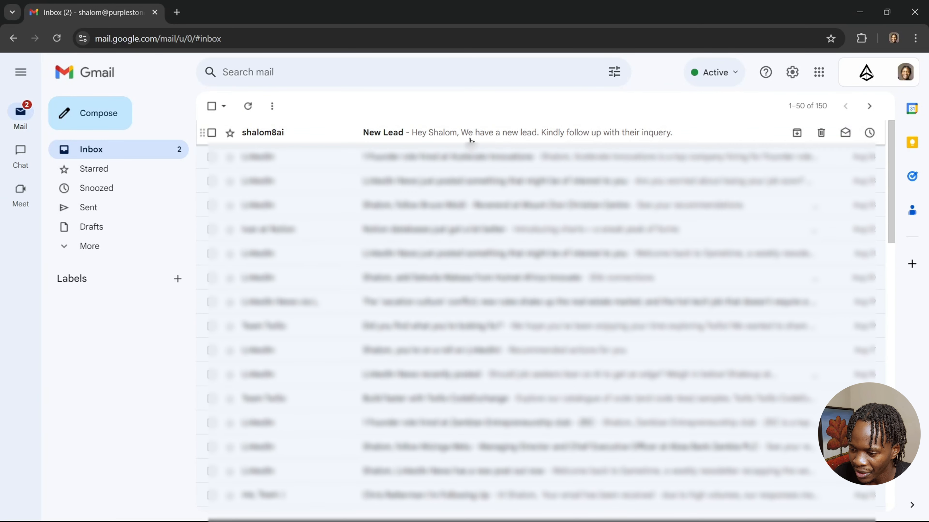
pyautogui.click(488, 136)
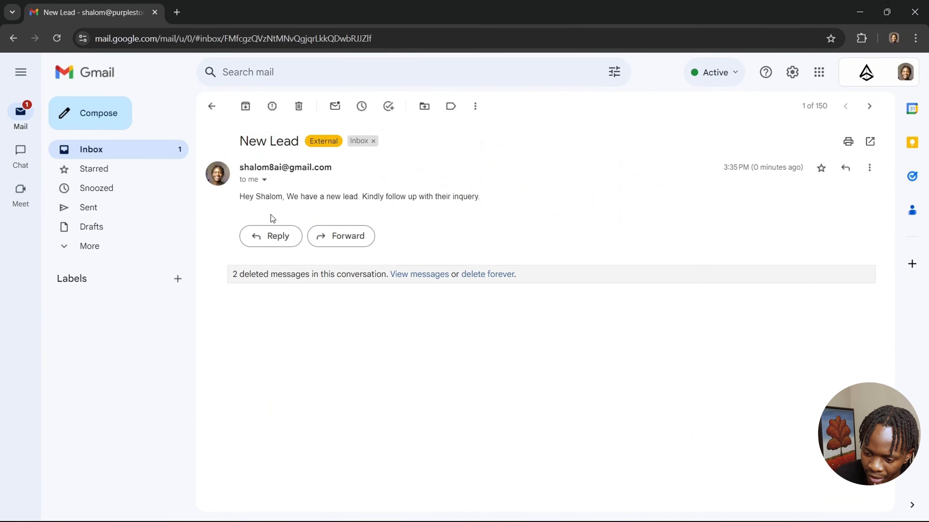